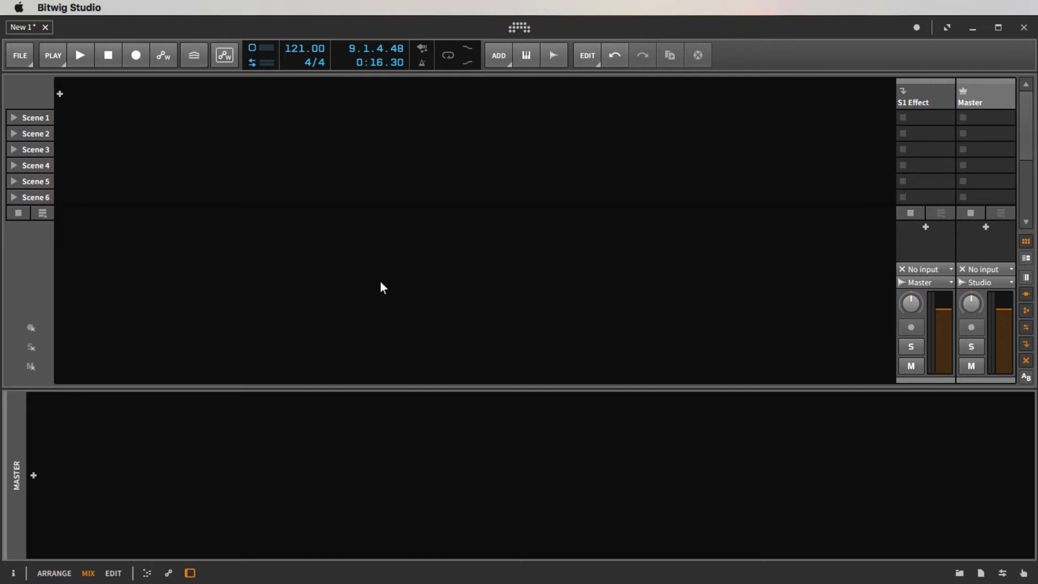
Add an instrument track and insert the Serum synth into its device chain.
right_click(92, 101)
click(102, 111)
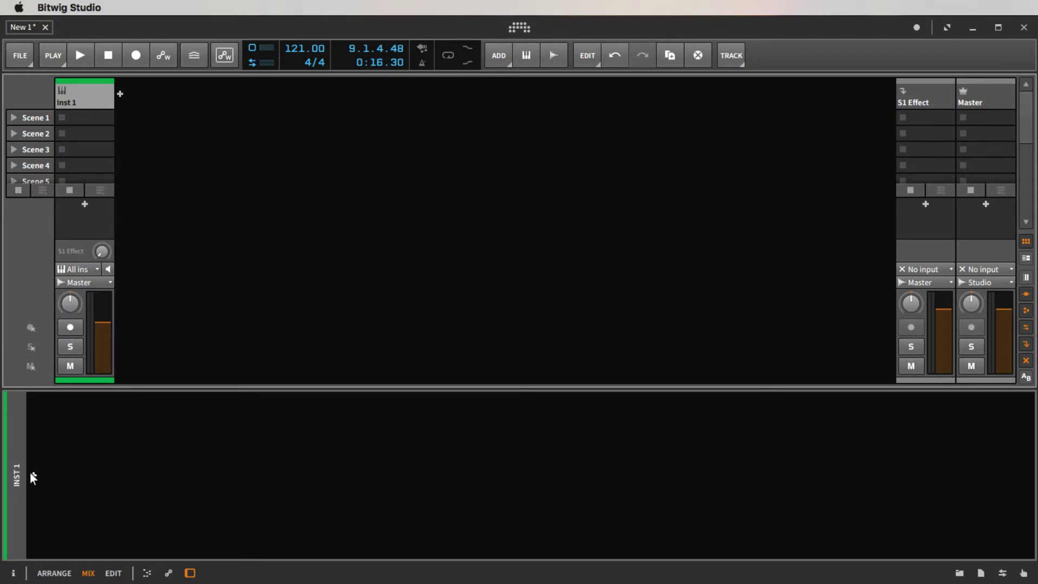
click(32, 476)
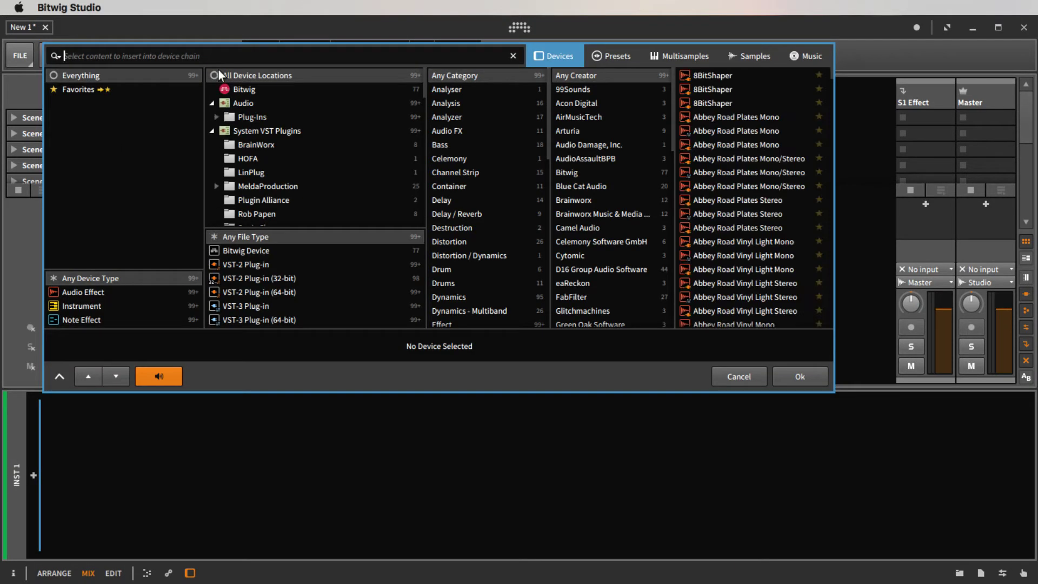
text(ser)
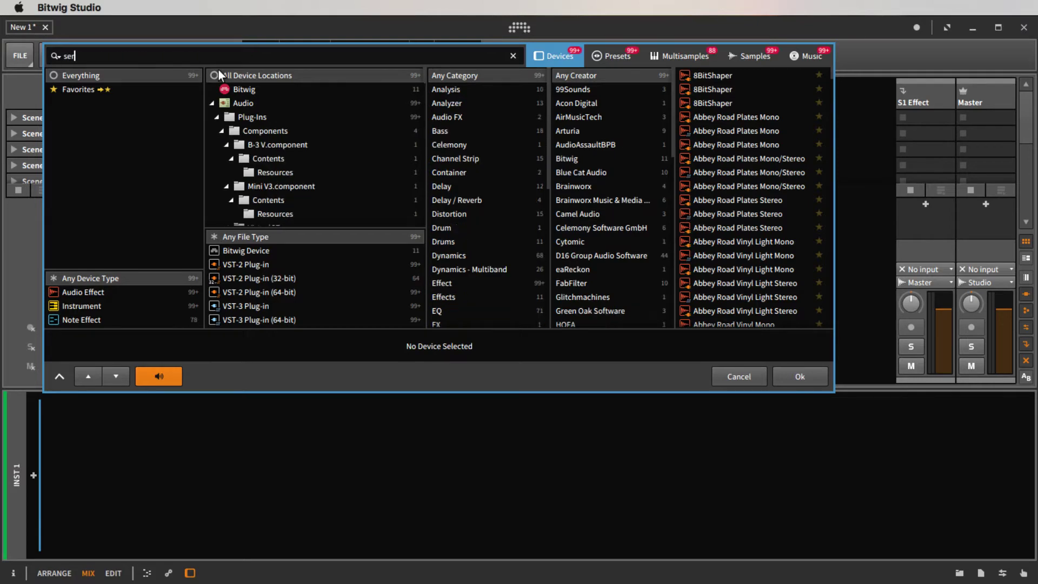
text(um)
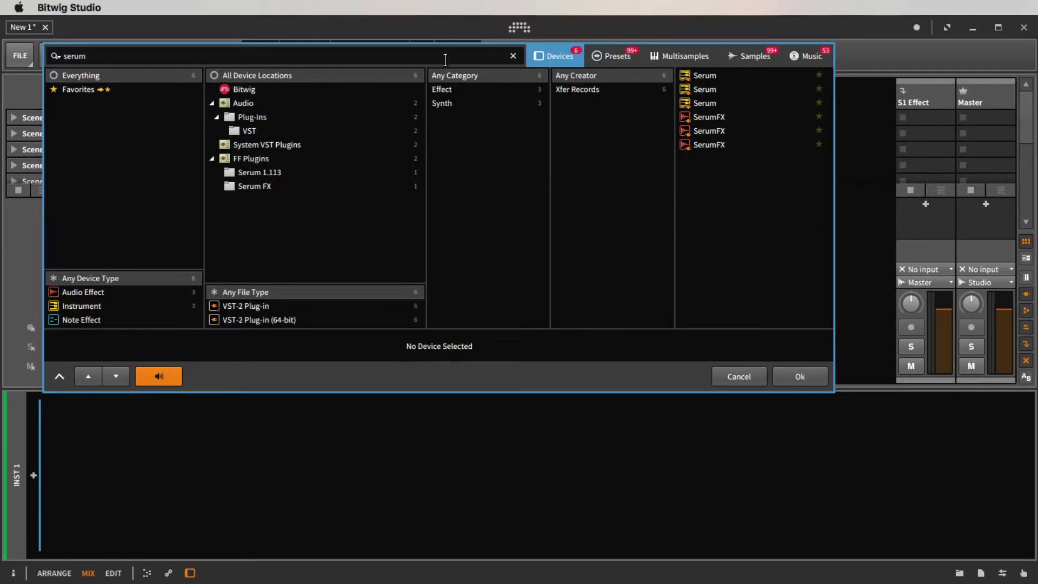
click(718, 80)
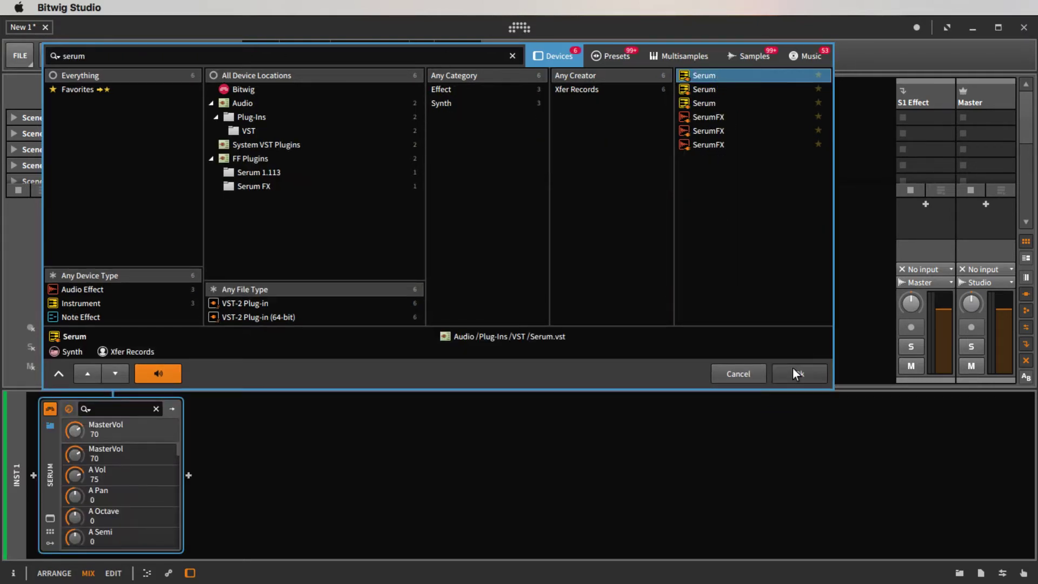
click(799, 374)
Load the "BASS - Cookie Monster" preset from Vic Vapor Vol 2 in Serum and close the plug-in window.
drag(488, 172, 552, 45)
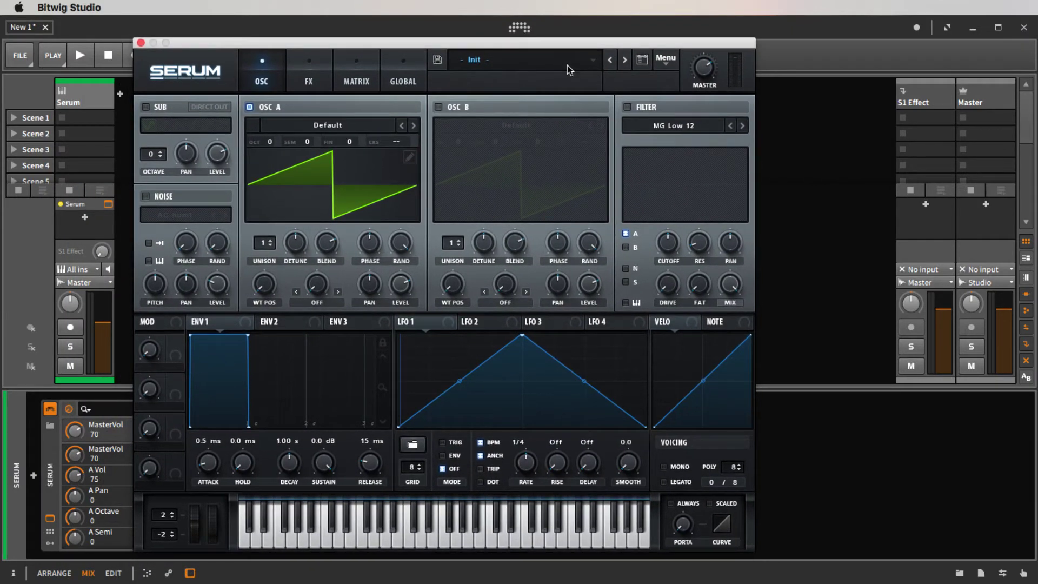
click(548, 59)
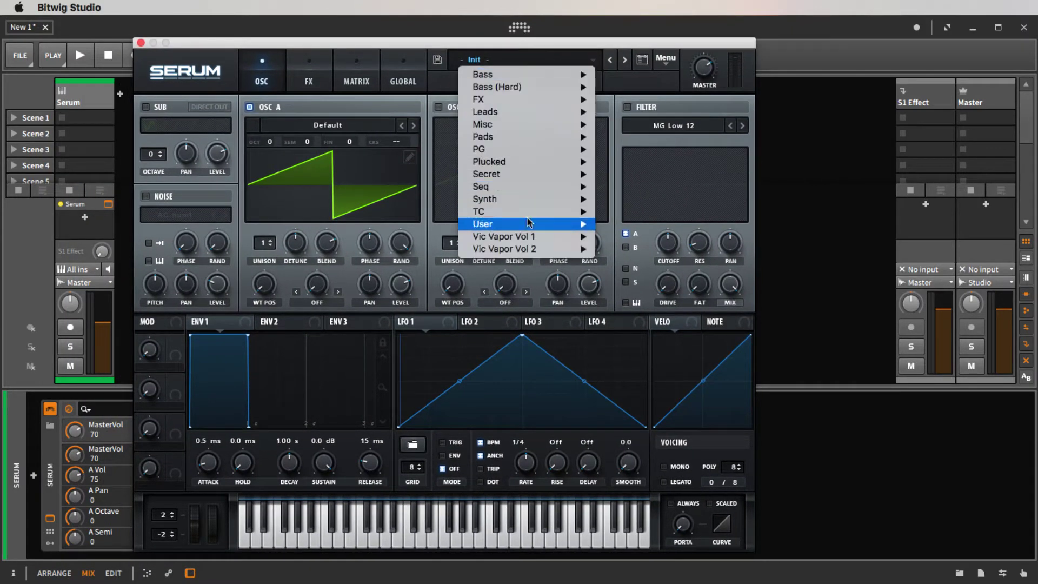
mouse_move(525, 250)
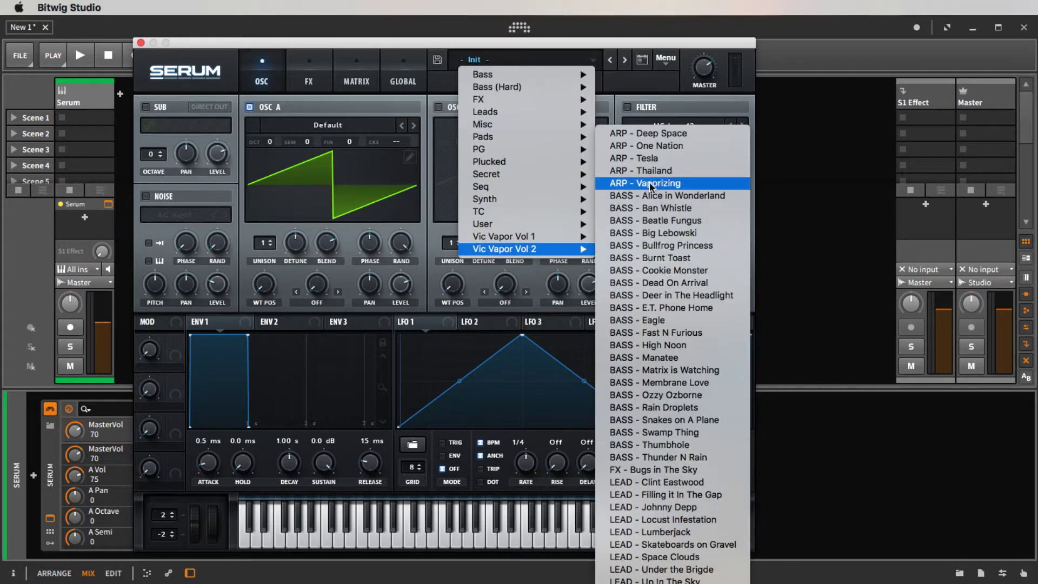
click(661, 270)
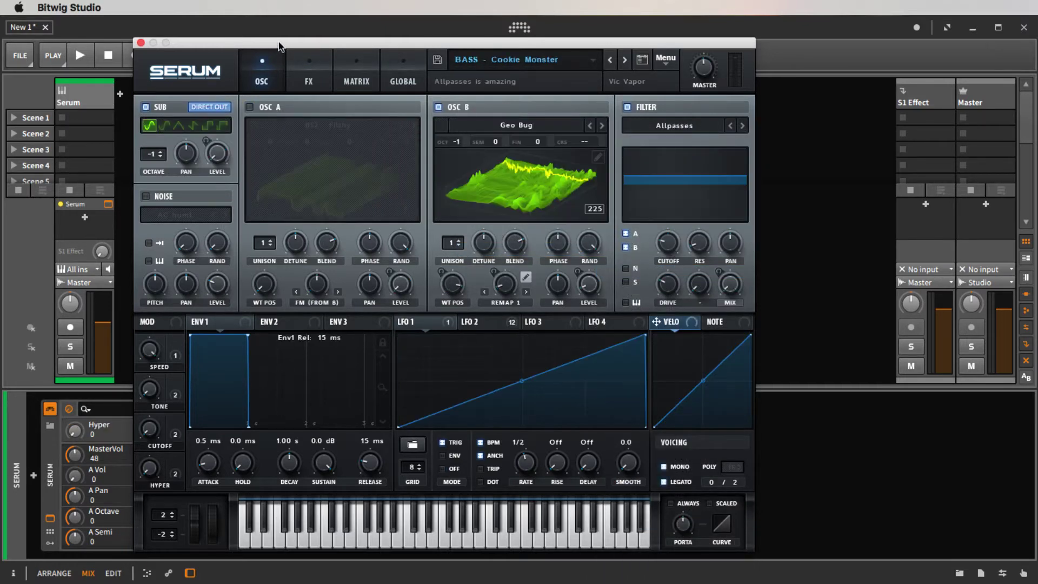
drag(278, 42, 359, 38)
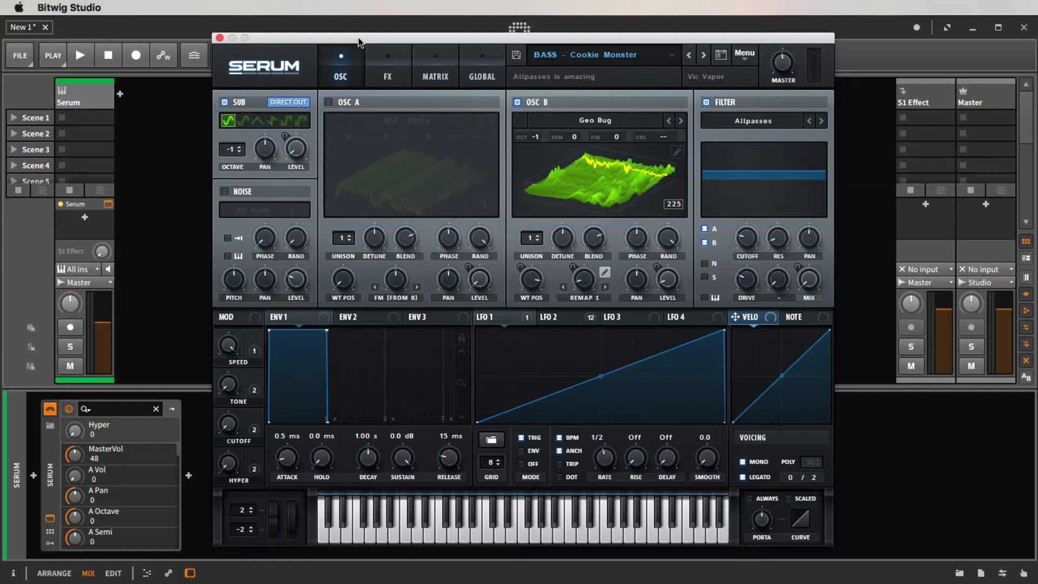
drag(359, 43, 360, 39)
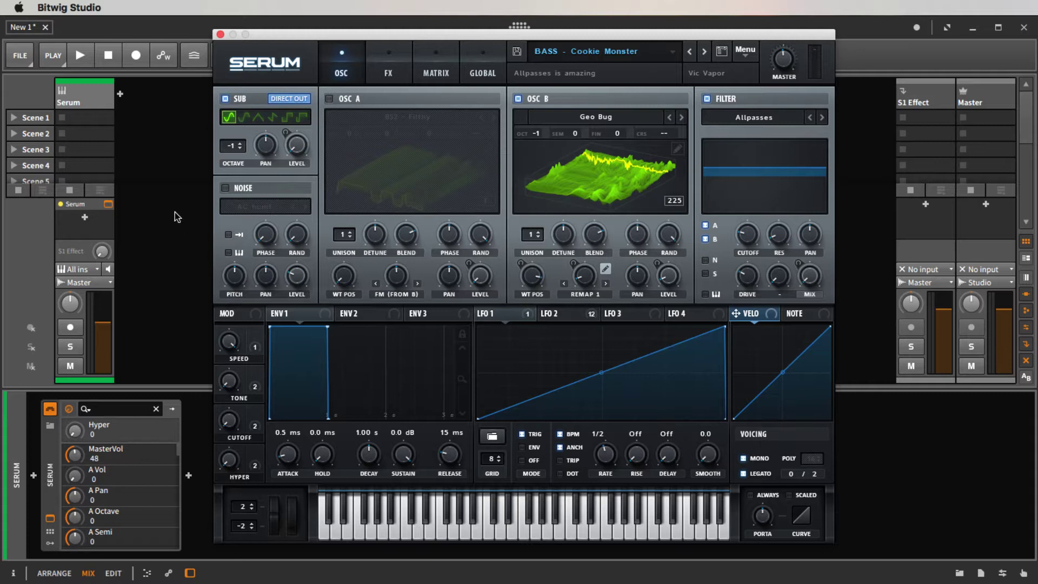
click(219, 35)
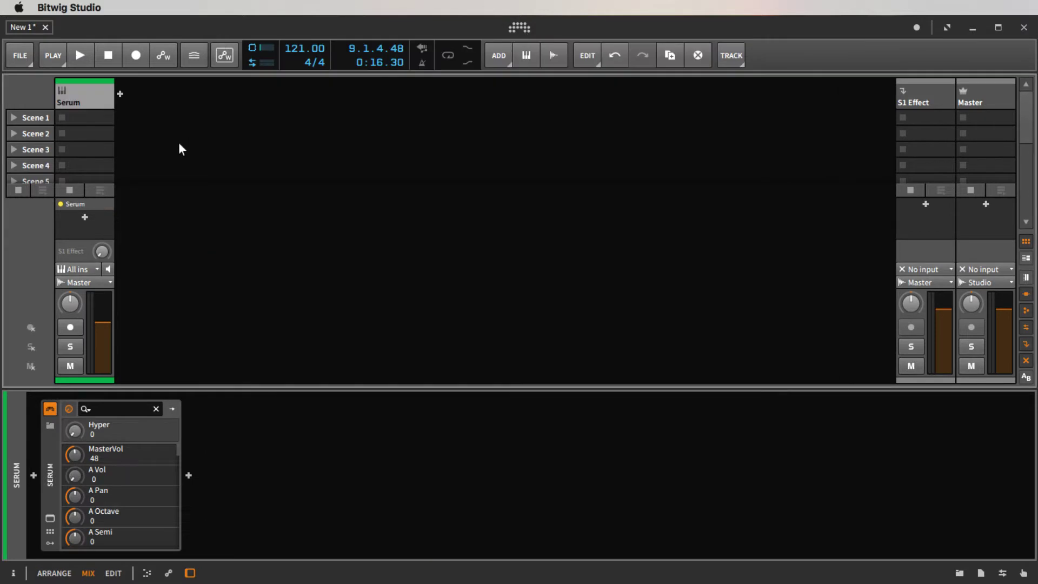
Add a second instrument track and insert Bitwig's Note Pitch Shifter note effect on it.
right_click(173, 100)
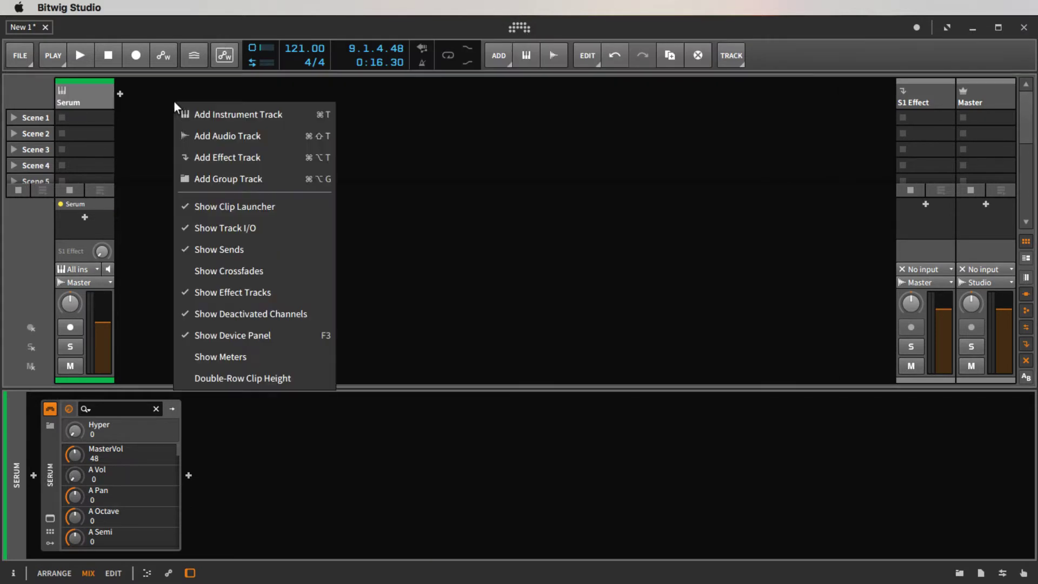
click(181, 110)
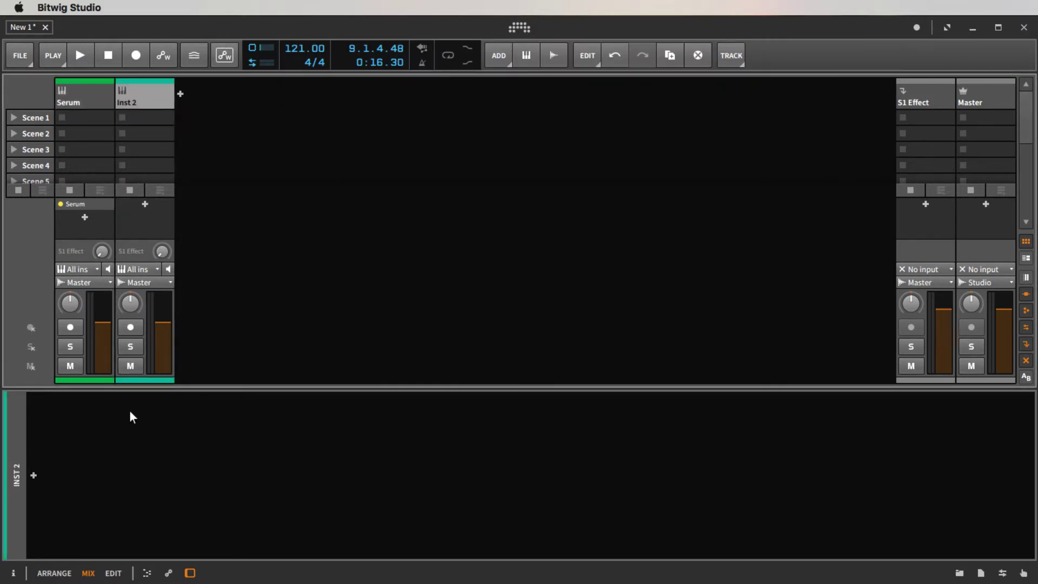
click(33, 475)
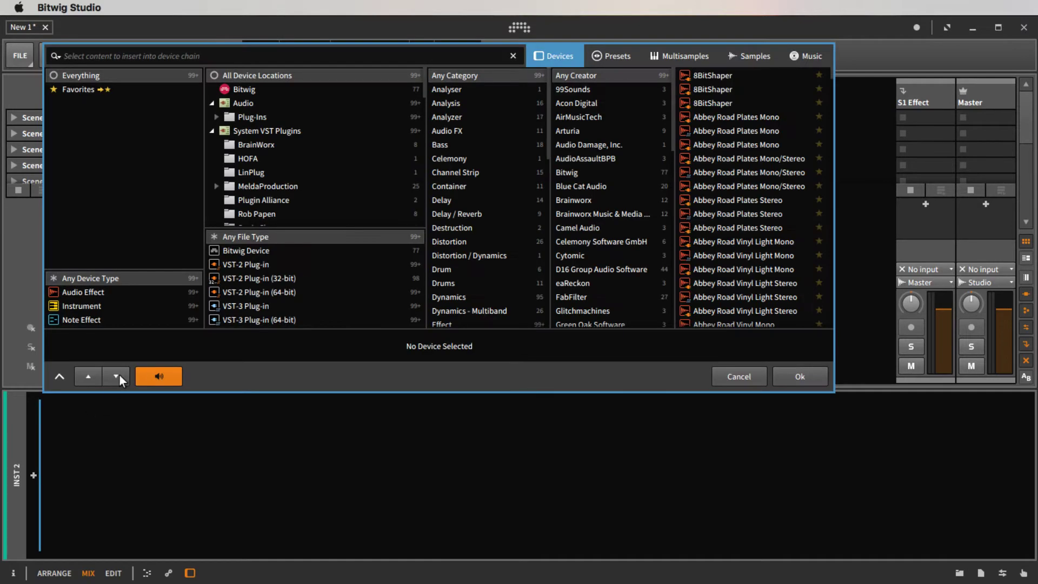
click(115, 322)
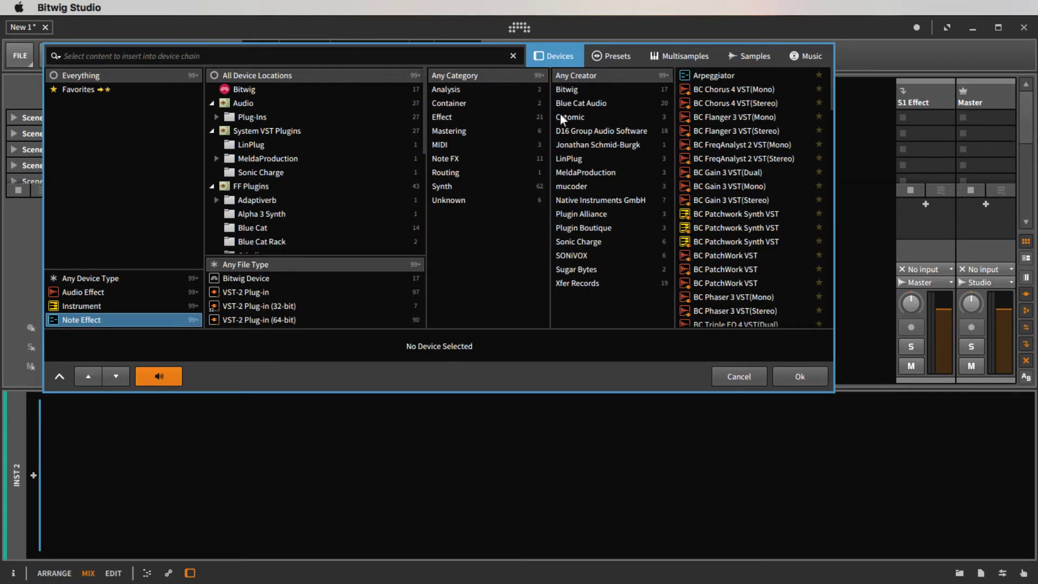
click(357, 90)
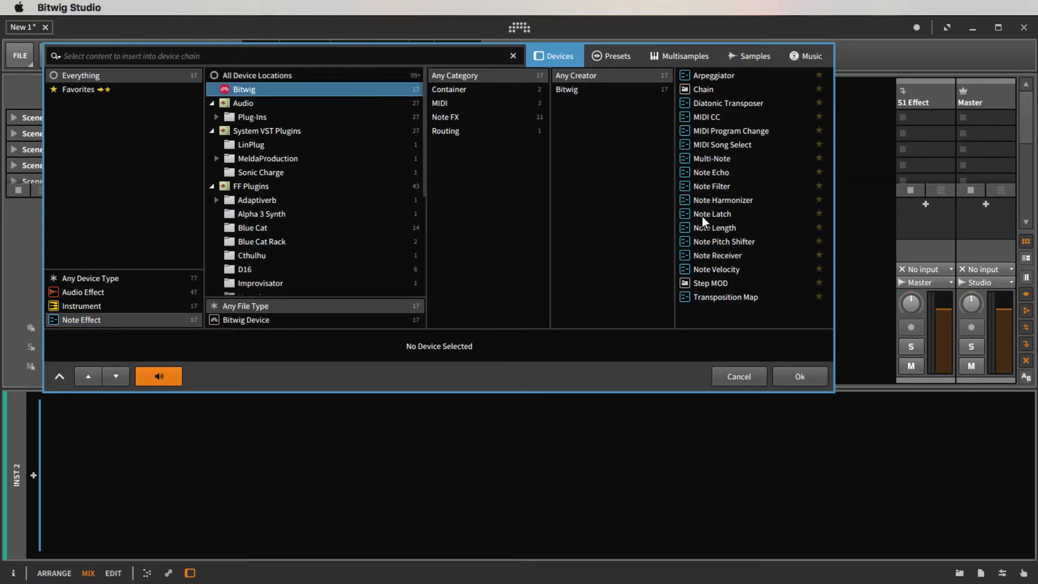
click(706, 240)
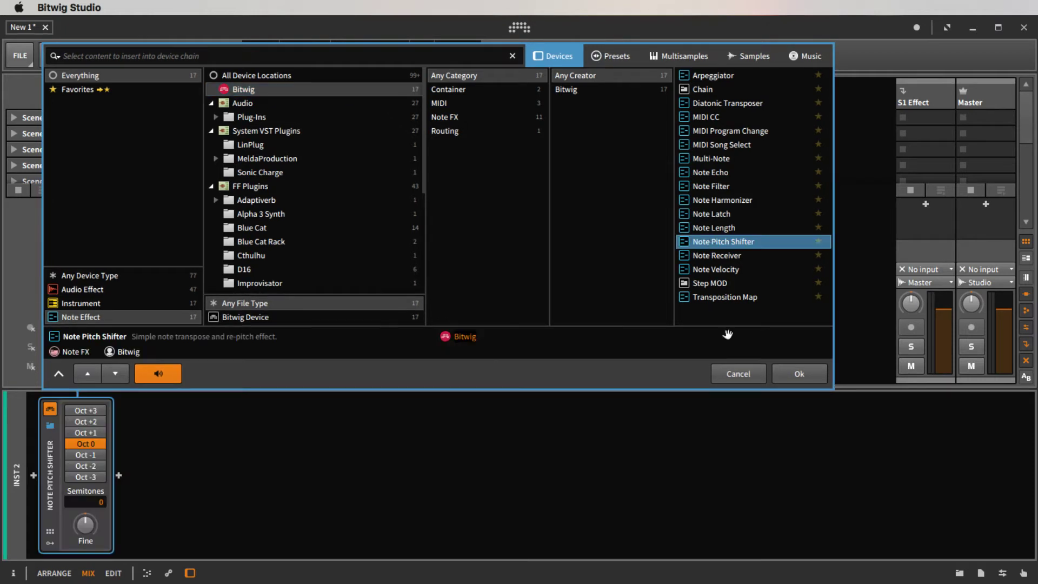
click(808, 373)
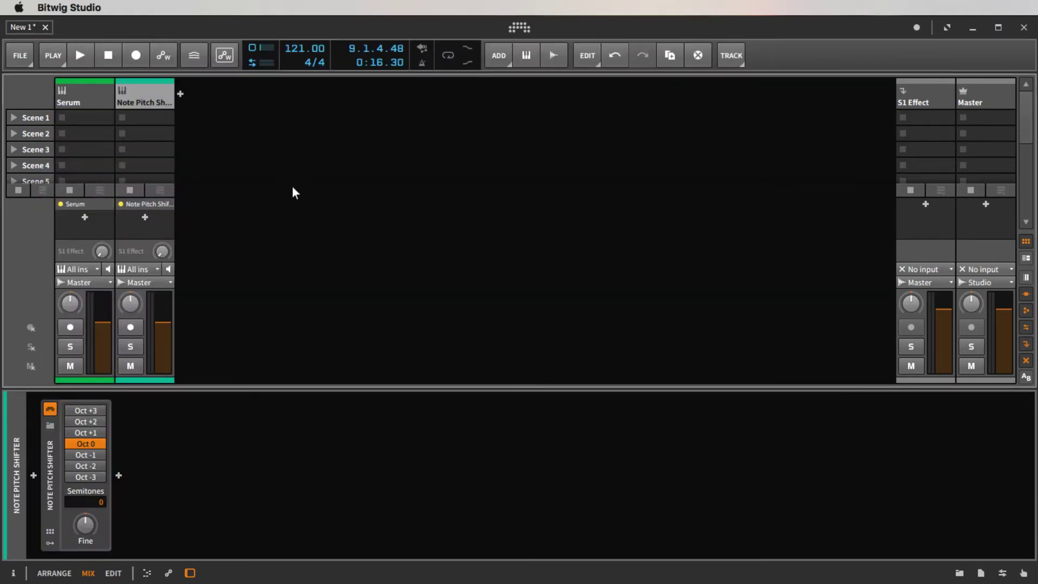
Add a third instrument track, insert iZotope Stutter Edit on it, and close the plug-in window.
right_click(254, 94)
click(268, 104)
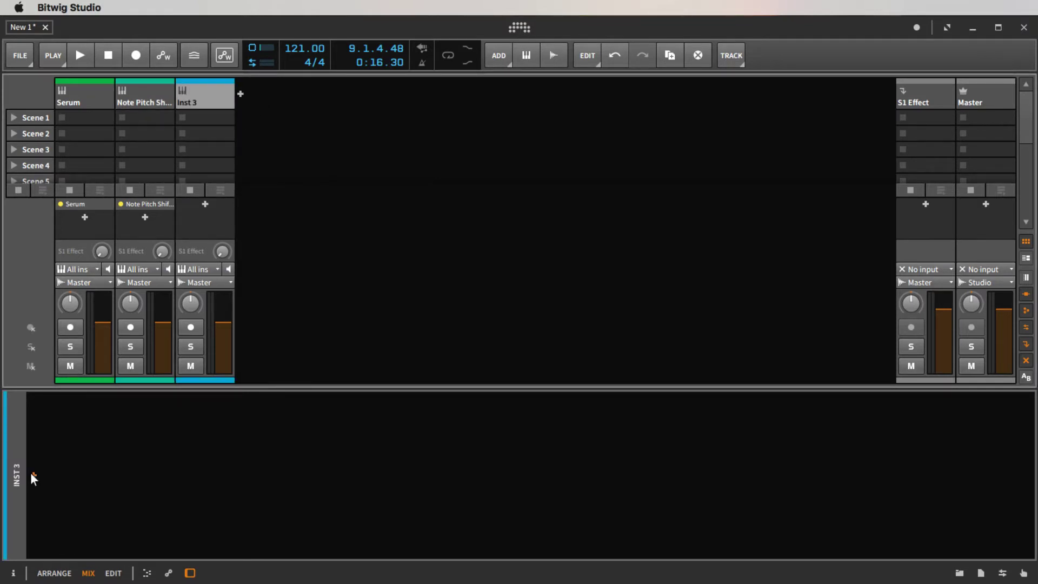
click(30, 472)
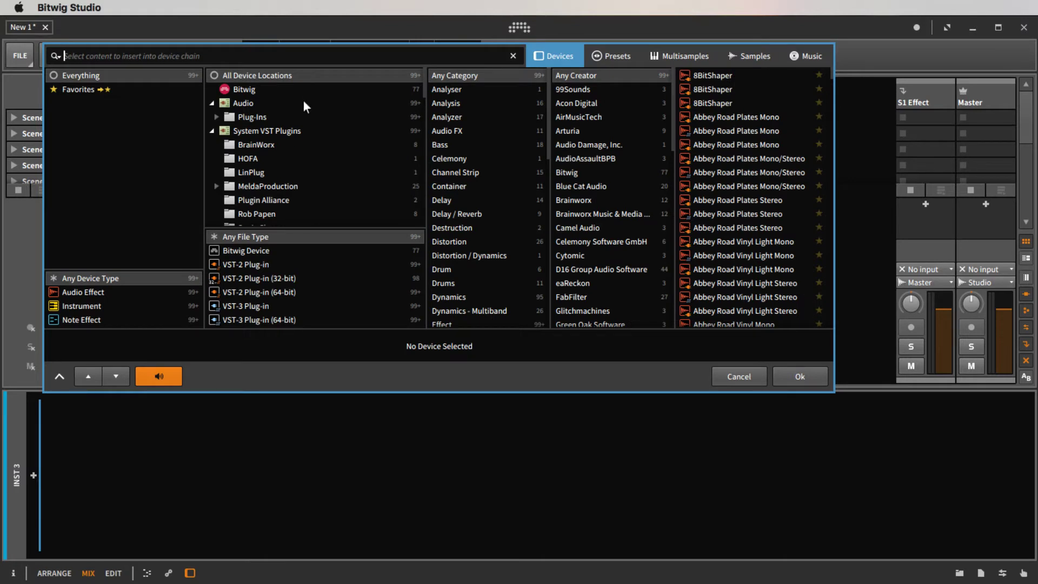
text(stutter)
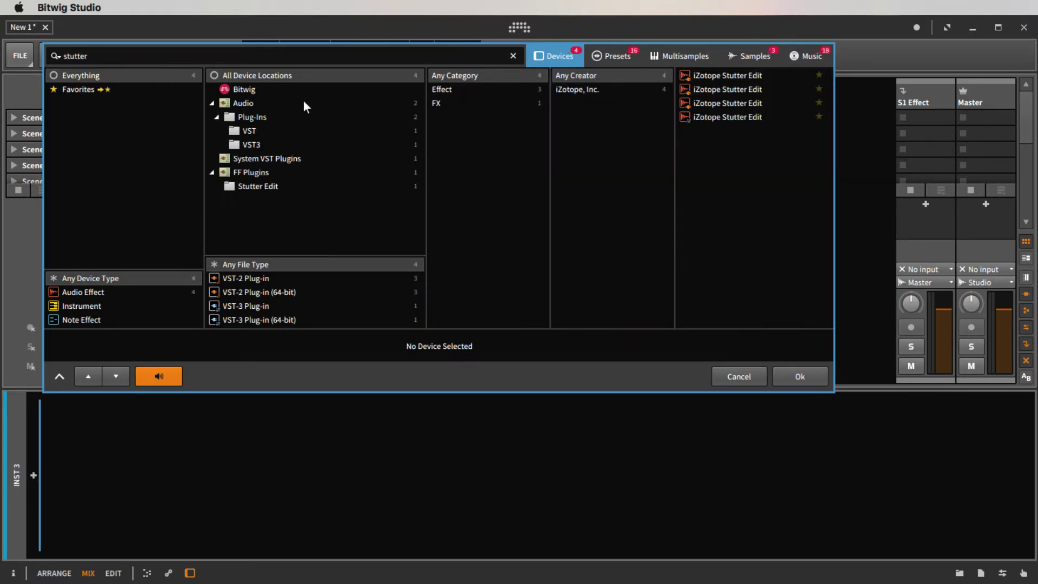
click(715, 76)
click(797, 371)
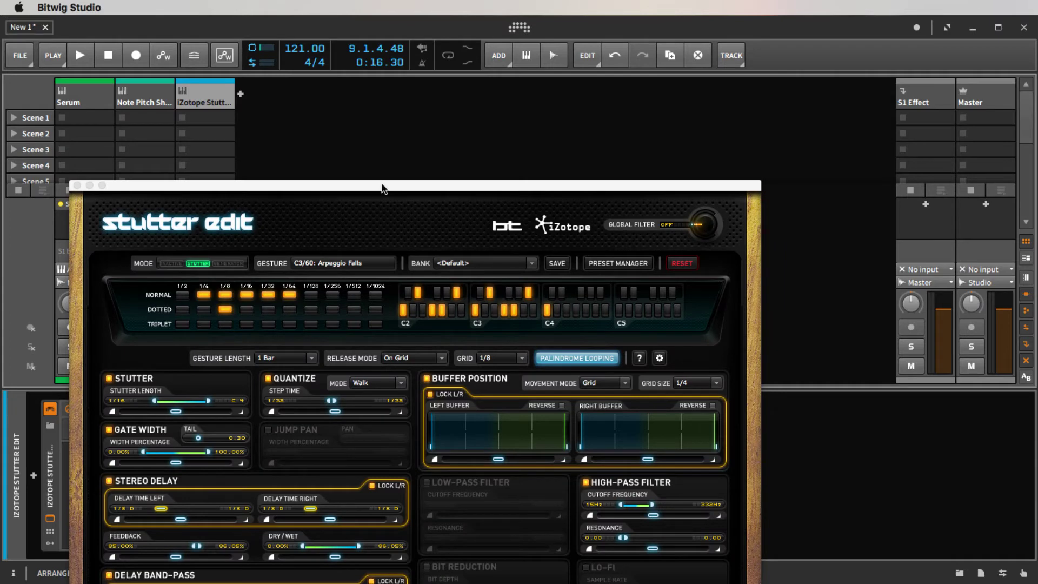
drag(382, 186, 519, 54)
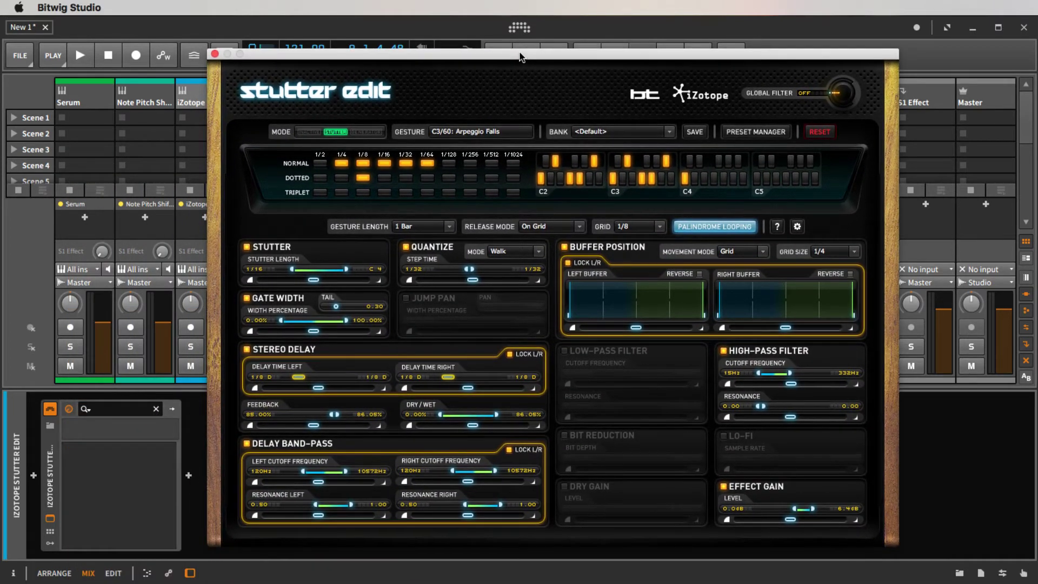
click(215, 55)
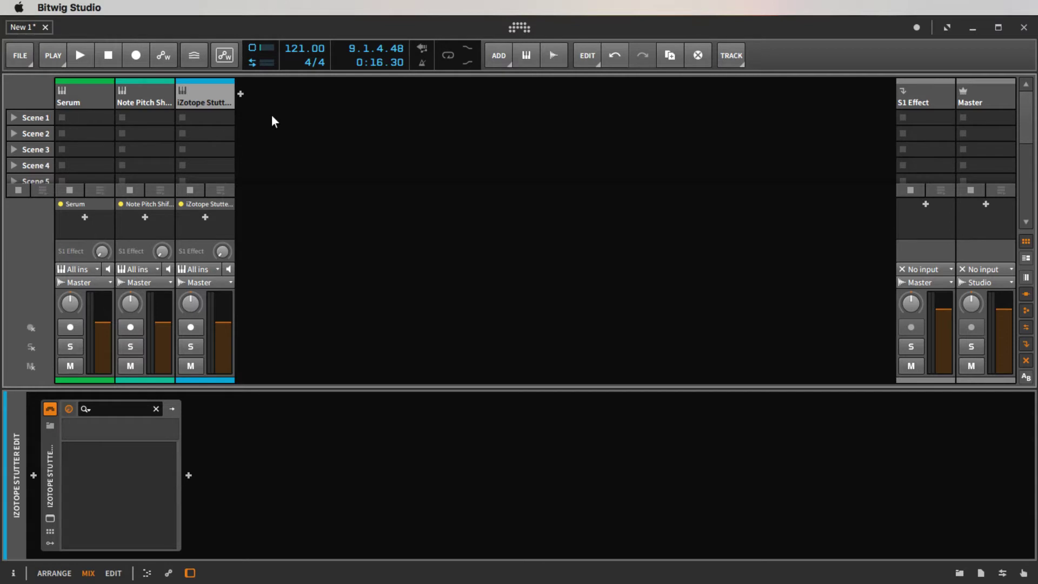
Add an audio track after the iZotope Stutter Edit track.
right_click(276, 98)
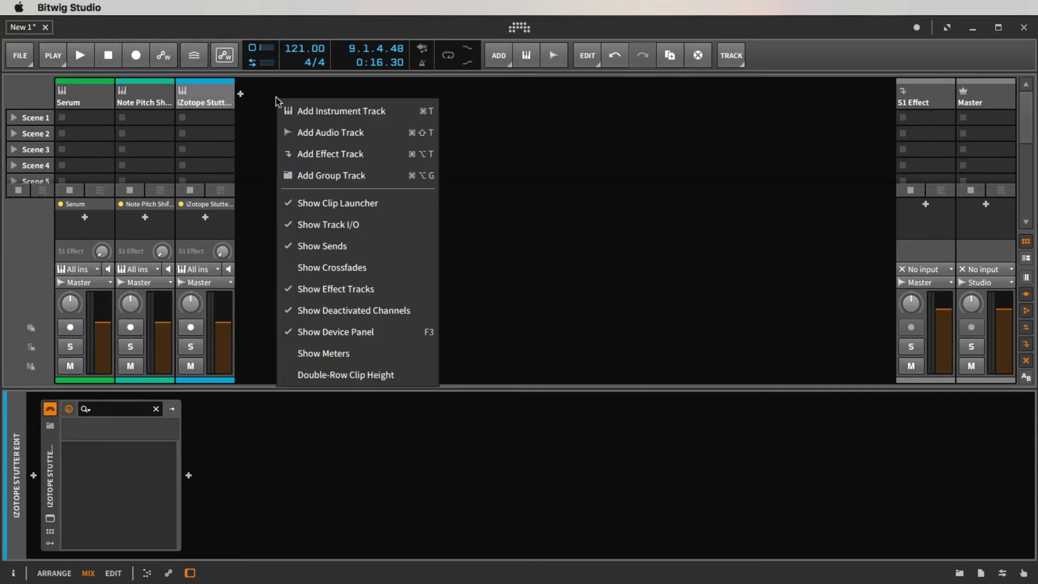
click(295, 134)
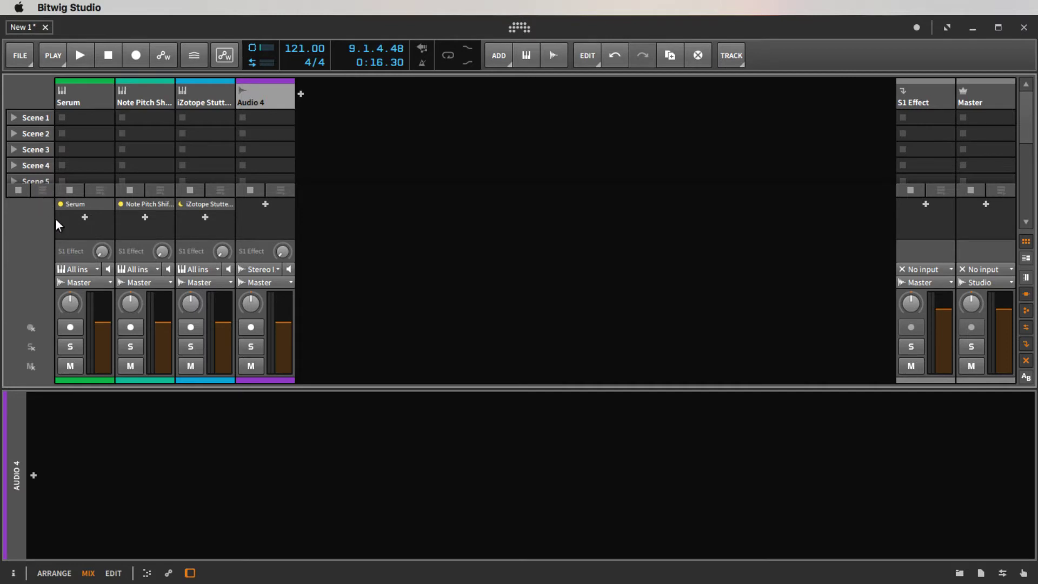
Route the Serum track's audio output to the iZotope Stutter Edit track.
click(92, 281)
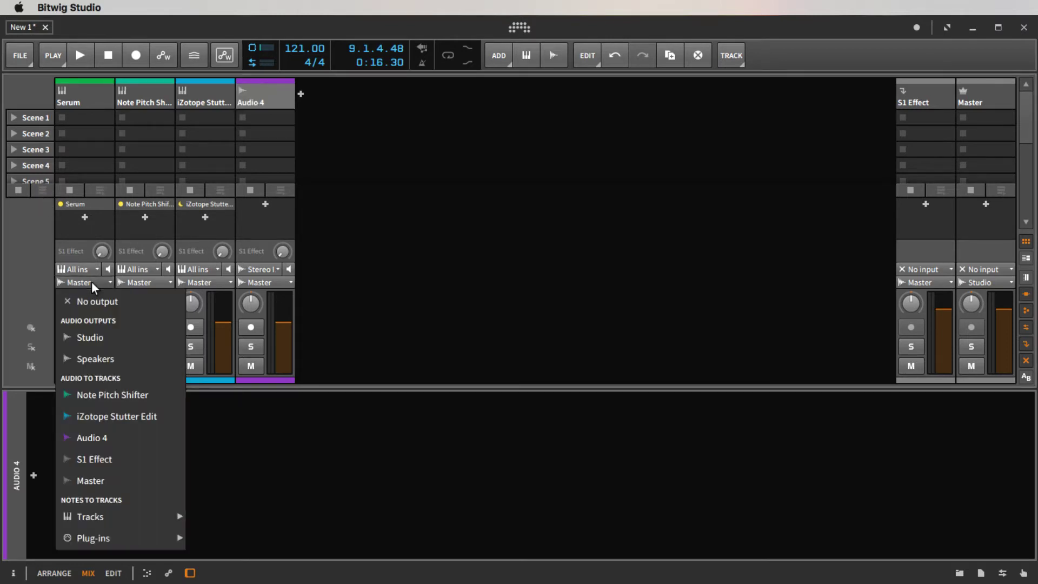
click(126, 416)
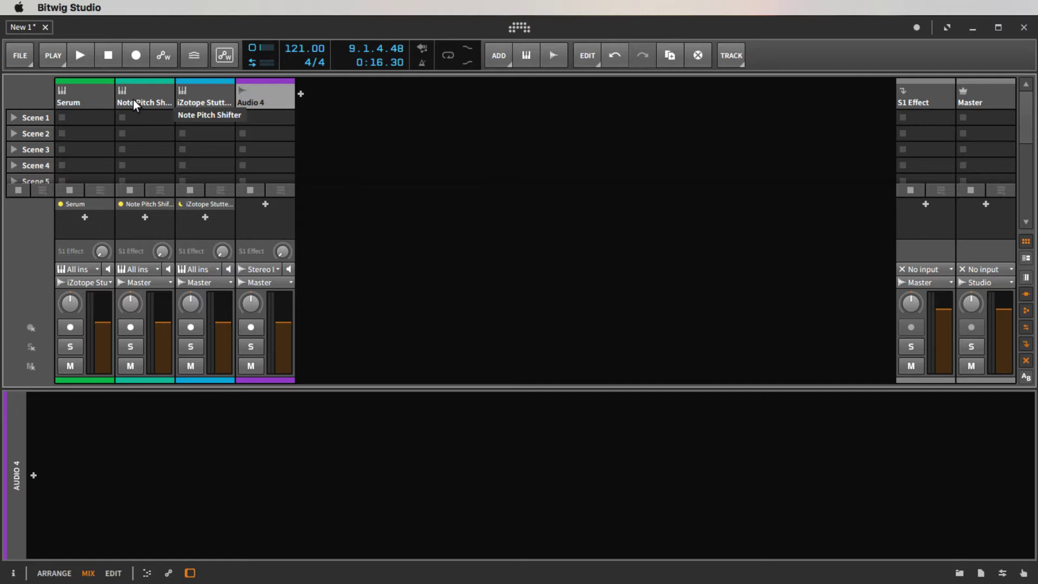
click(100, 284)
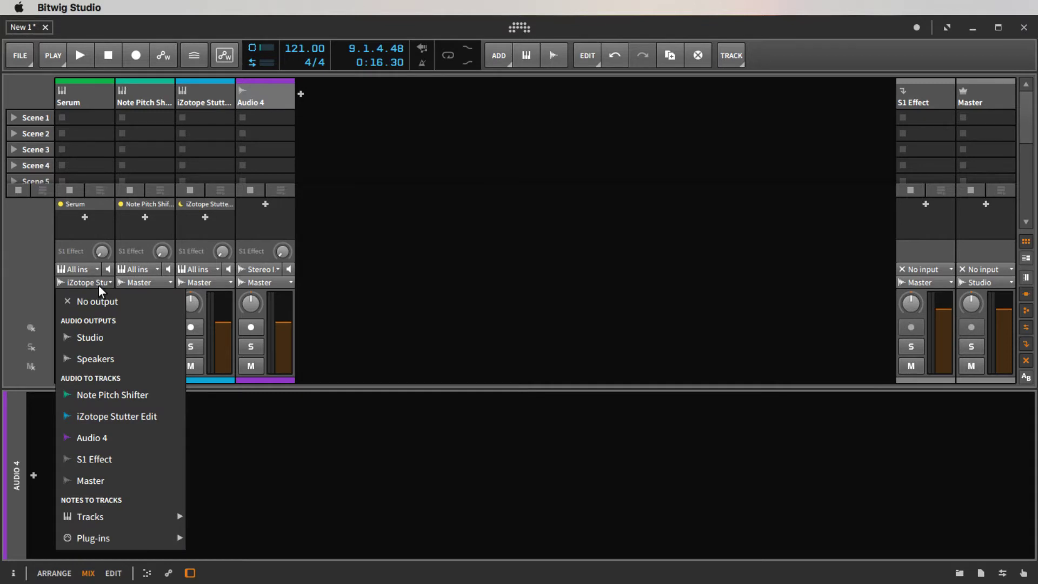
click(372, 215)
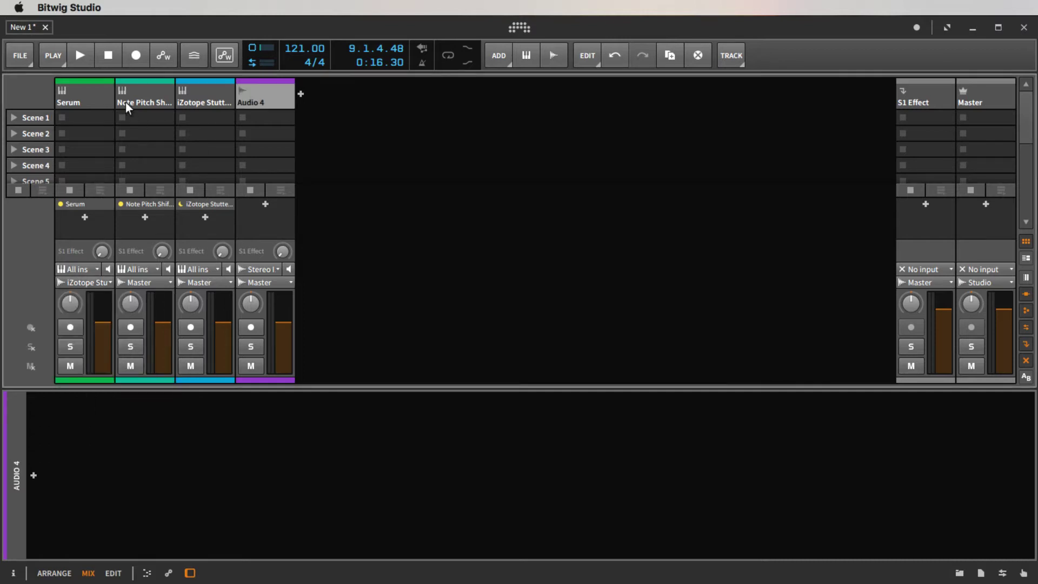
Route the Note Pitch Shifter track's note output to the iZotope Stutter Edit plug-in.
click(142, 283)
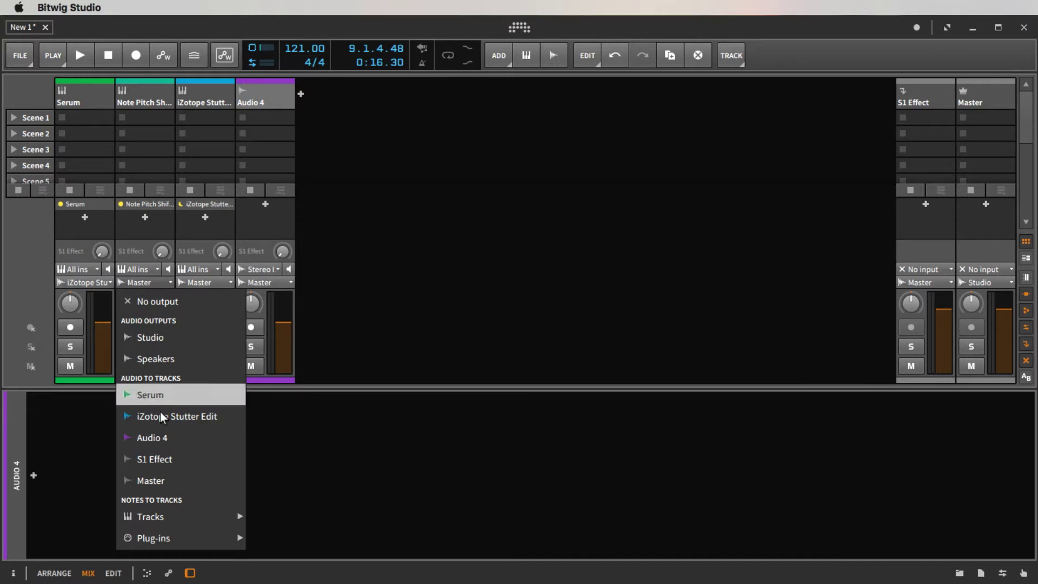
mouse_move(172, 520)
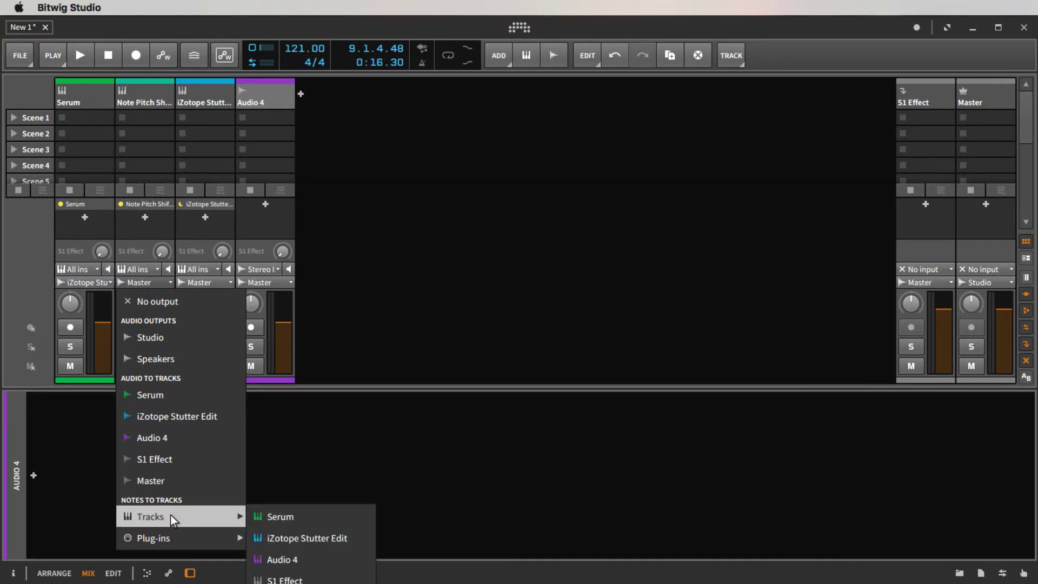
mouse_move(287, 557)
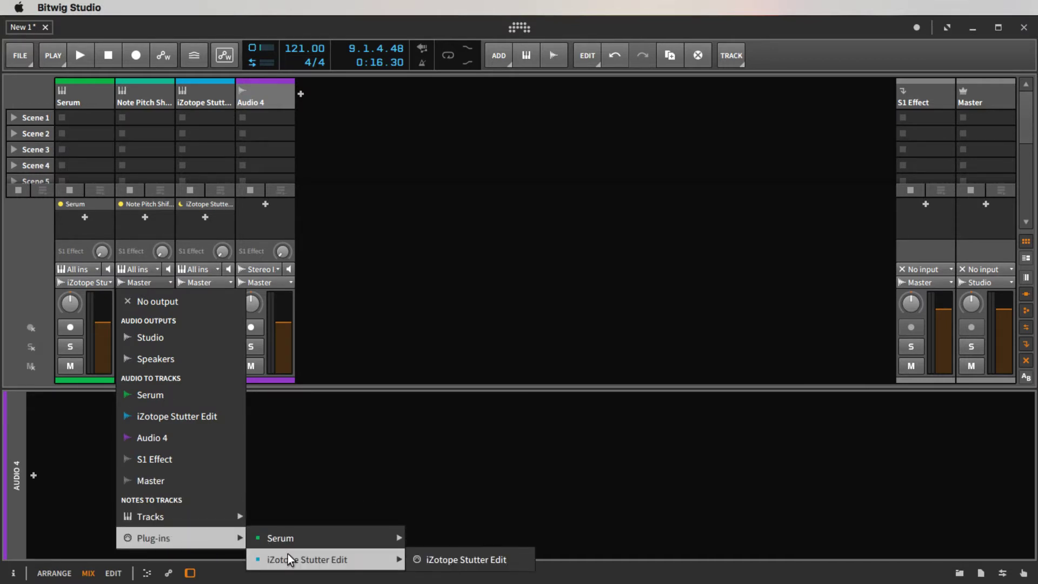
click(426, 560)
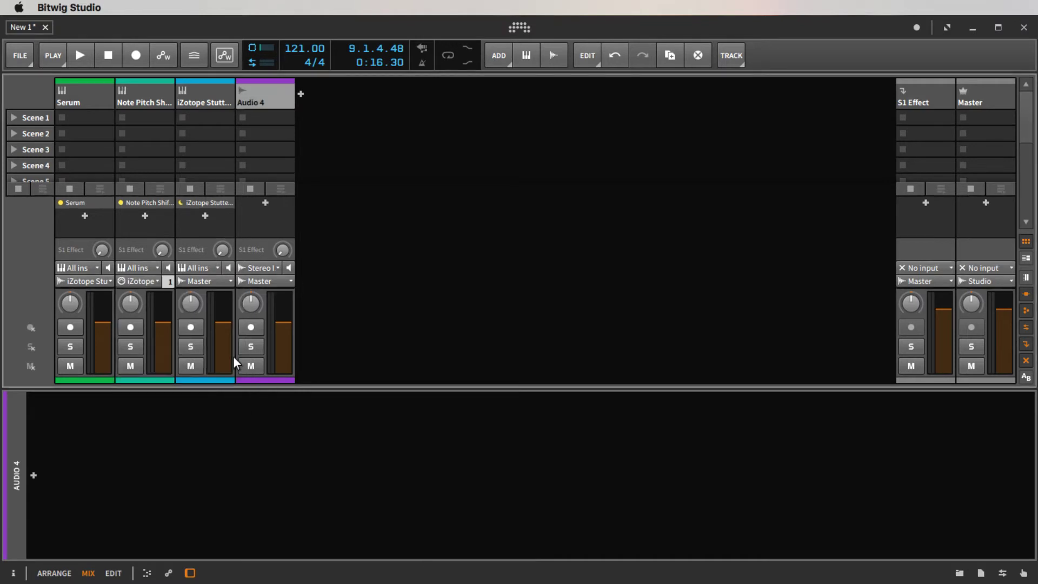
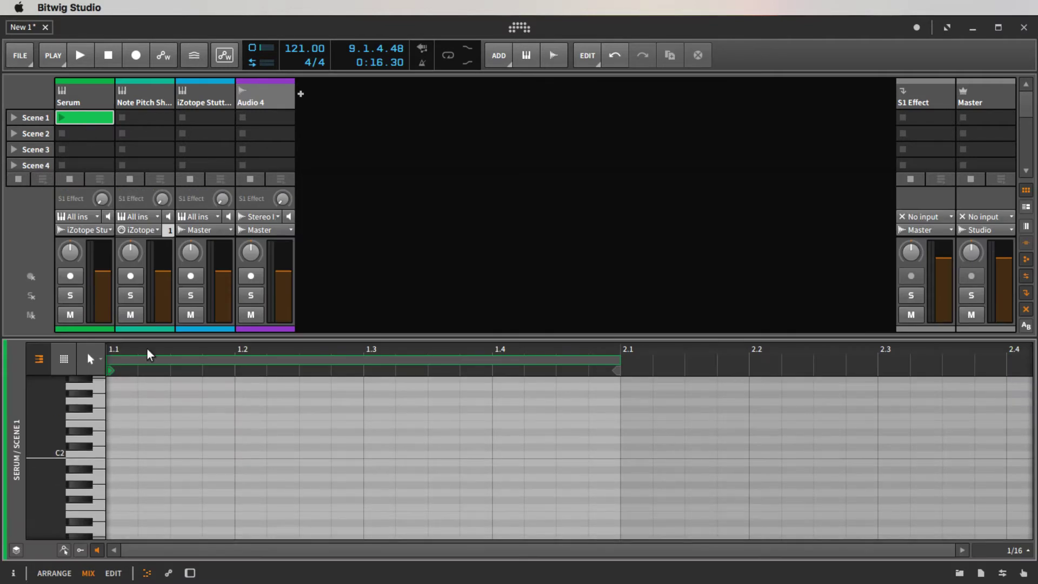
Draw two eighth notes in the Serum clip: C2 at beat 1.1 and G2 one sixteenth before beat 1.2.
click(100, 457)
click(100, 457)
click(100, 457)
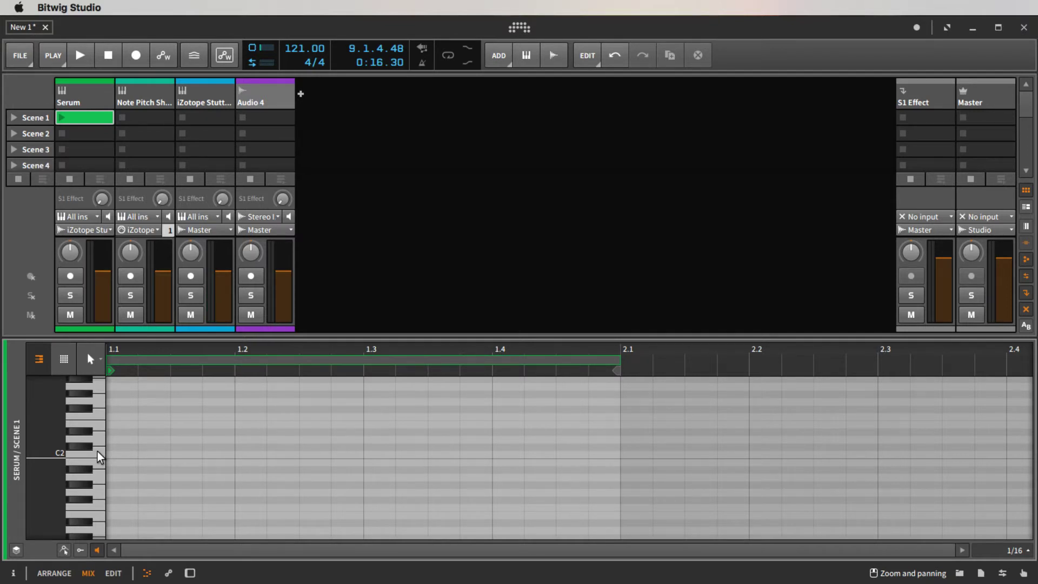
click(100, 457)
click(100, 457)
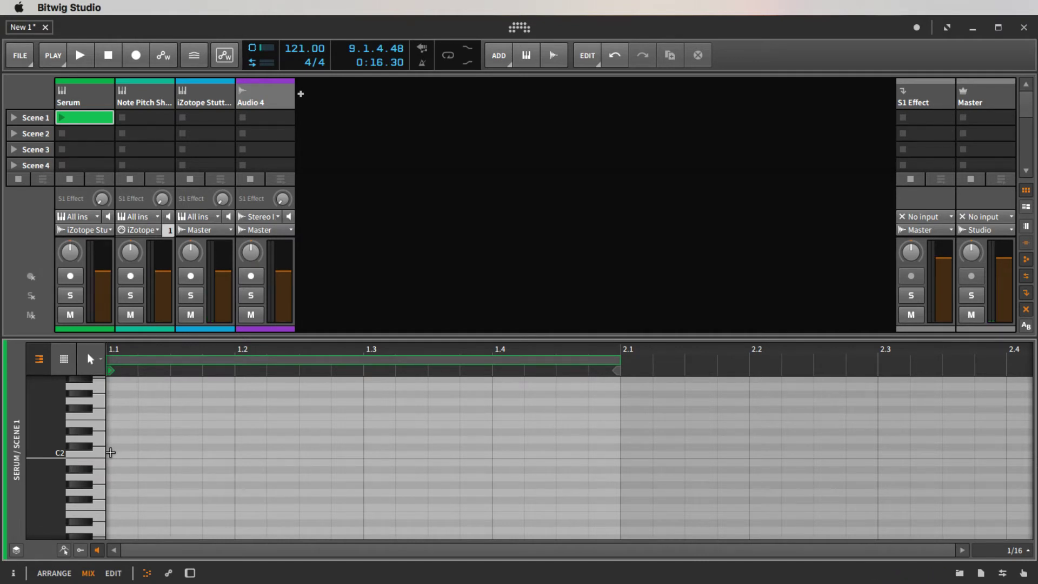
double_click(110, 453)
drag(139, 455, 171, 457)
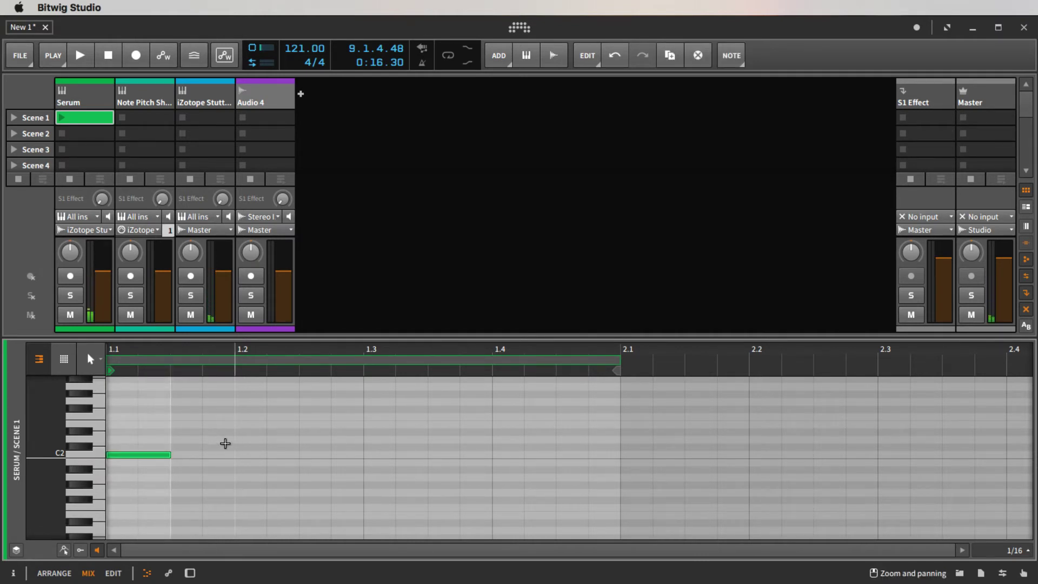
double_click(204, 401)
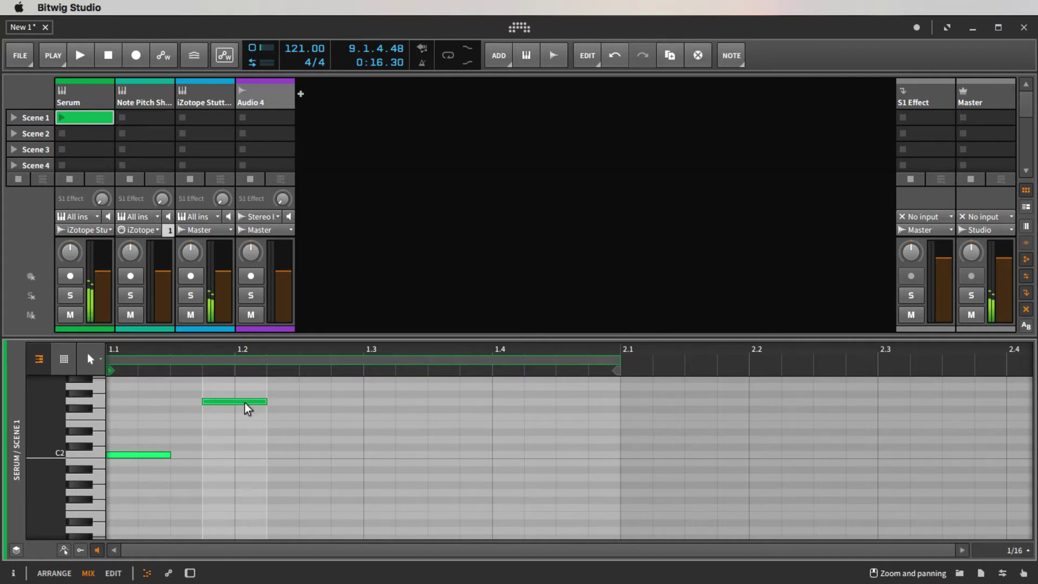
Add two sixteenth C2 notes before beat 1.3, a sixteenth D#2 on beat 1.3, and a three-sixteenth D2 starting just before beat 1.4.
double_click(313, 454)
drag(361, 454, 332, 455)
double_click(346, 455)
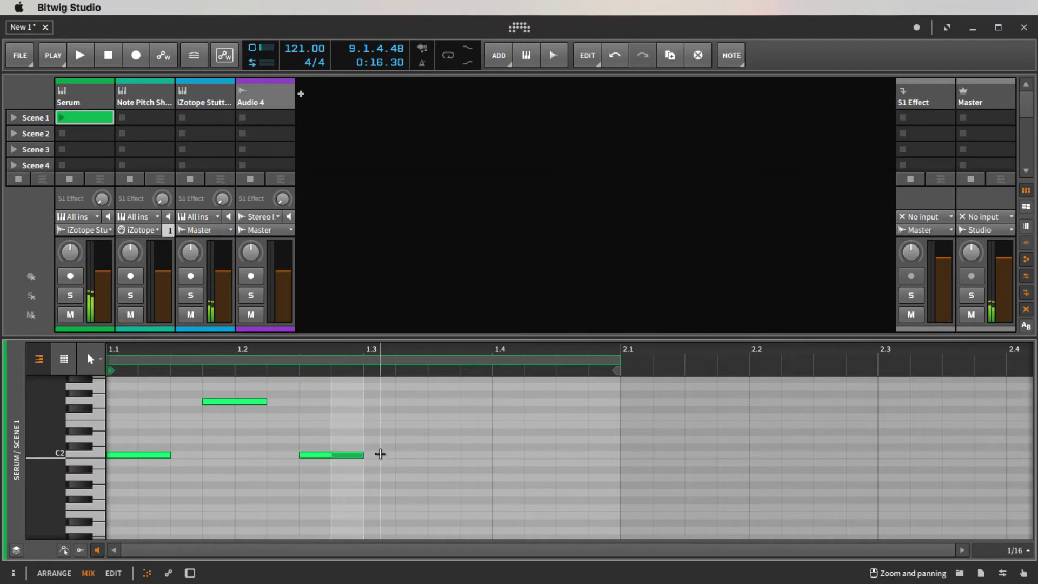
double_click(379, 432)
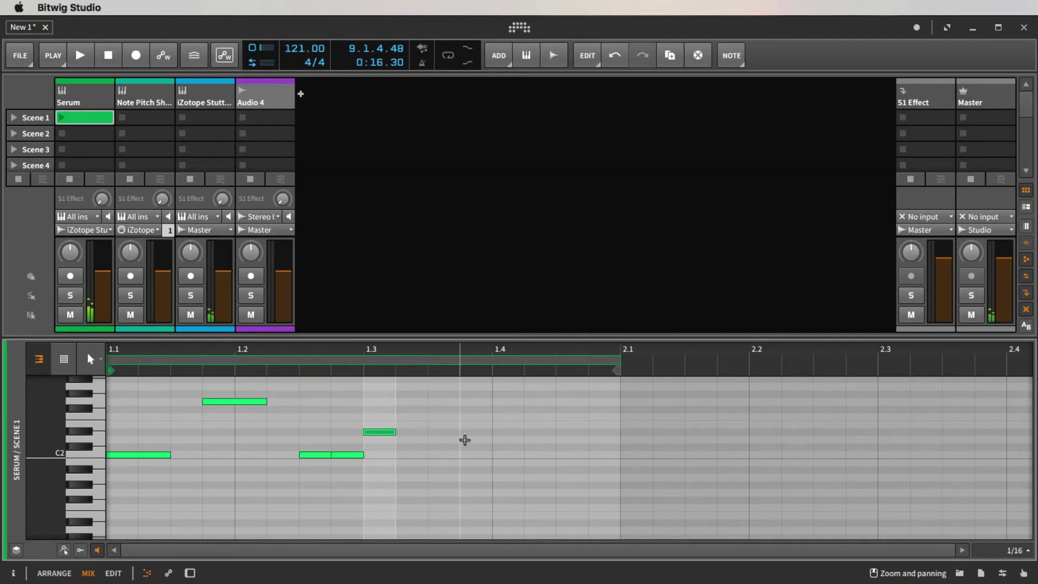
double_click(485, 439)
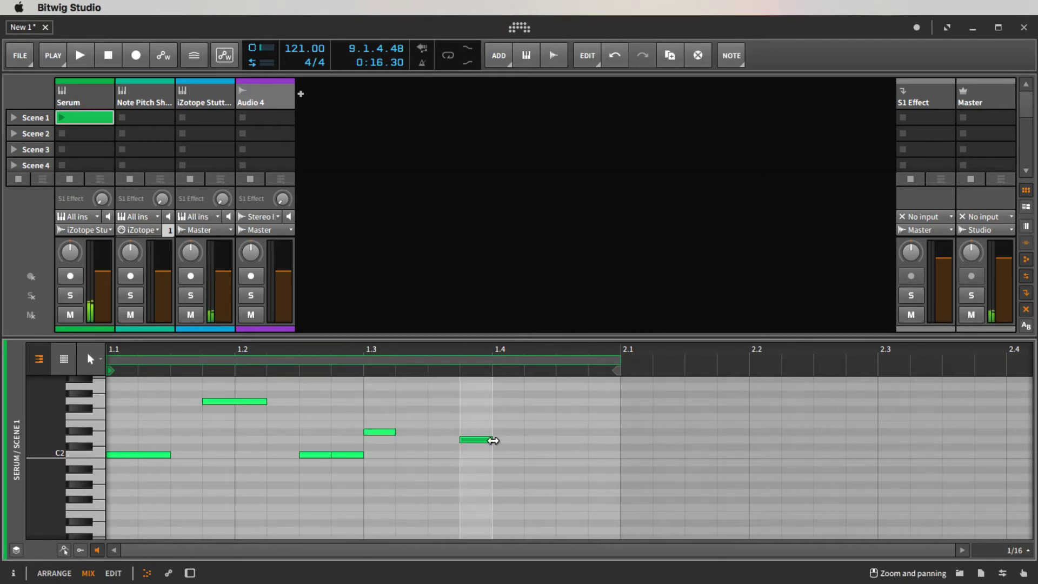
drag(493, 439, 557, 439)
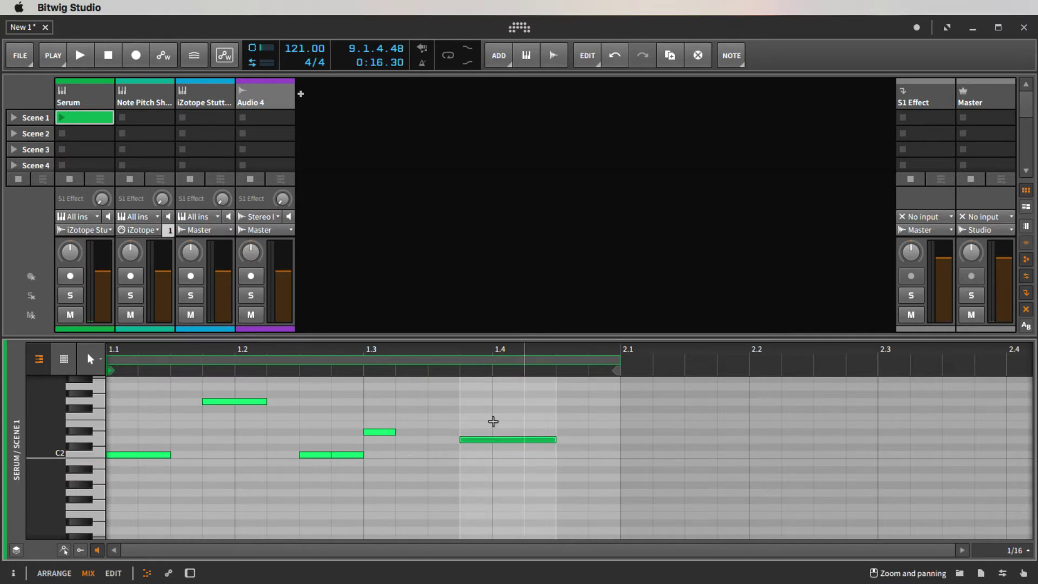
Launch the Serum clip to audition the melody, stop playback, and collapse the note editor.
click(60, 118)
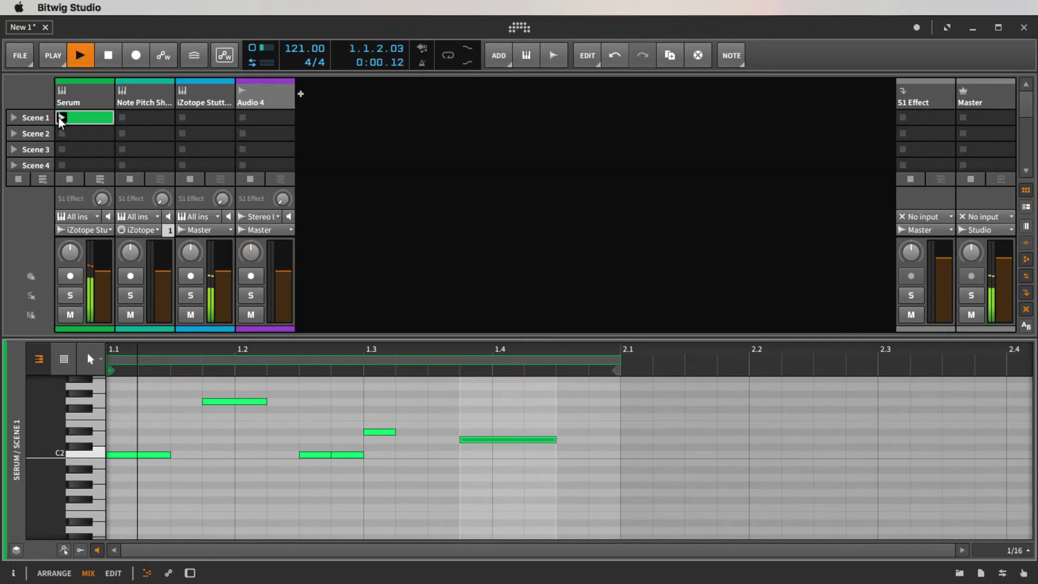
click(110, 56)
click(361, 491)
drag(317, 338, 310, 538)
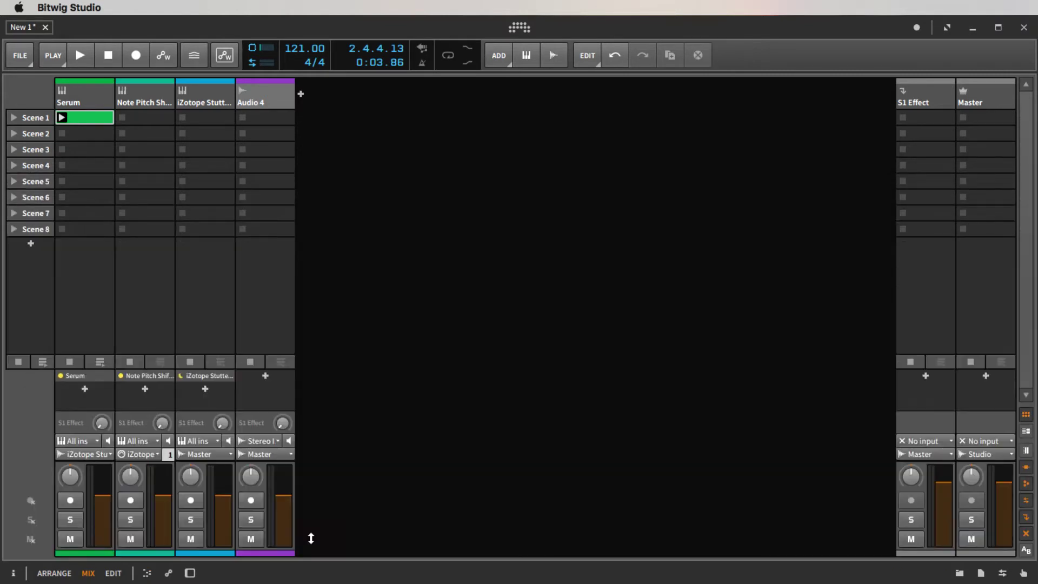
Create a clip in Scene 1 of the Note Pitch Shifter track and draw a C2 note lasting the full bar.
double_click(139, 96)
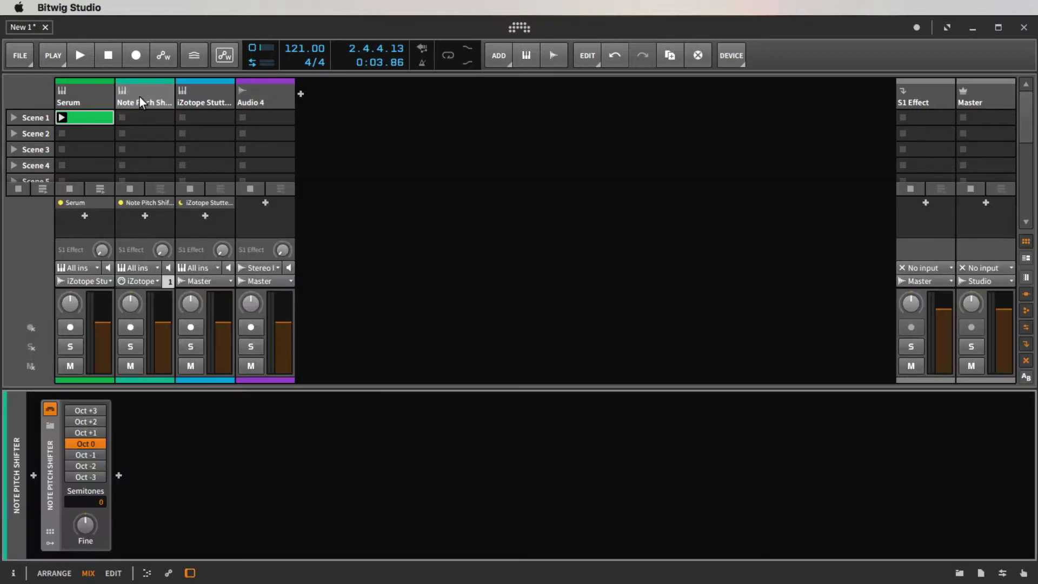
click(141, 116)
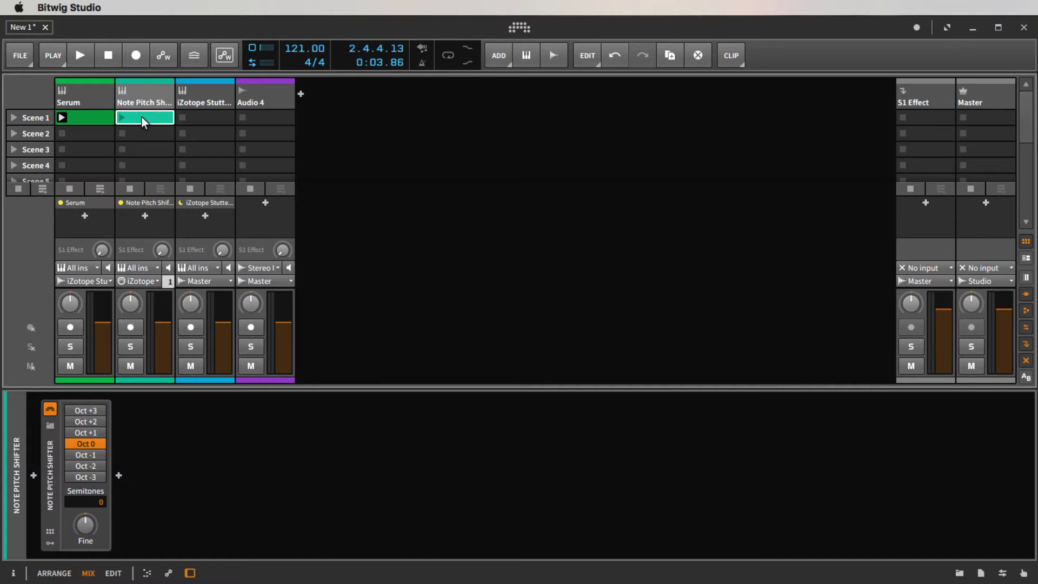
double_click(141, 116)
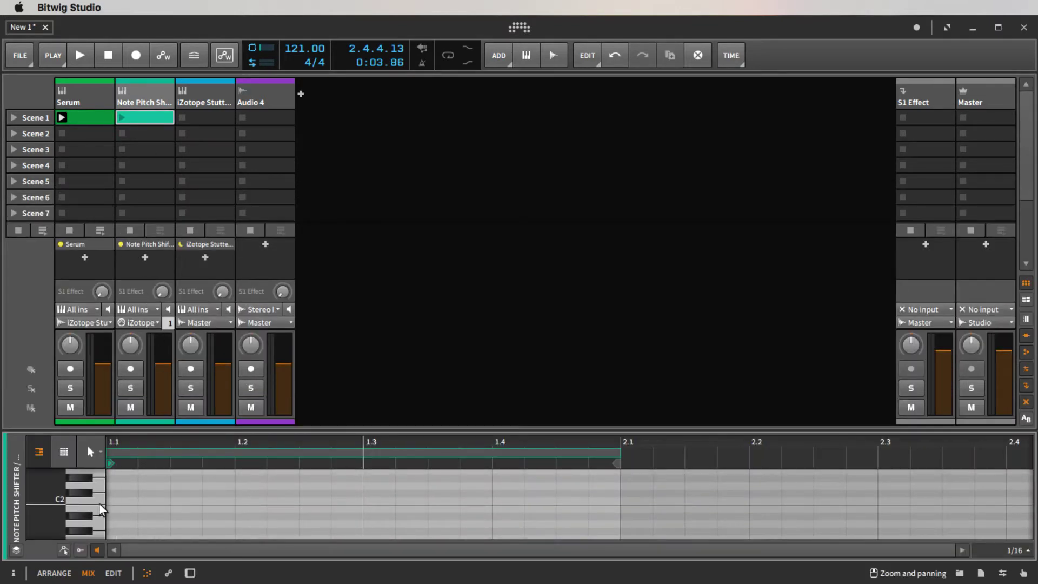
double_click(125, 501)
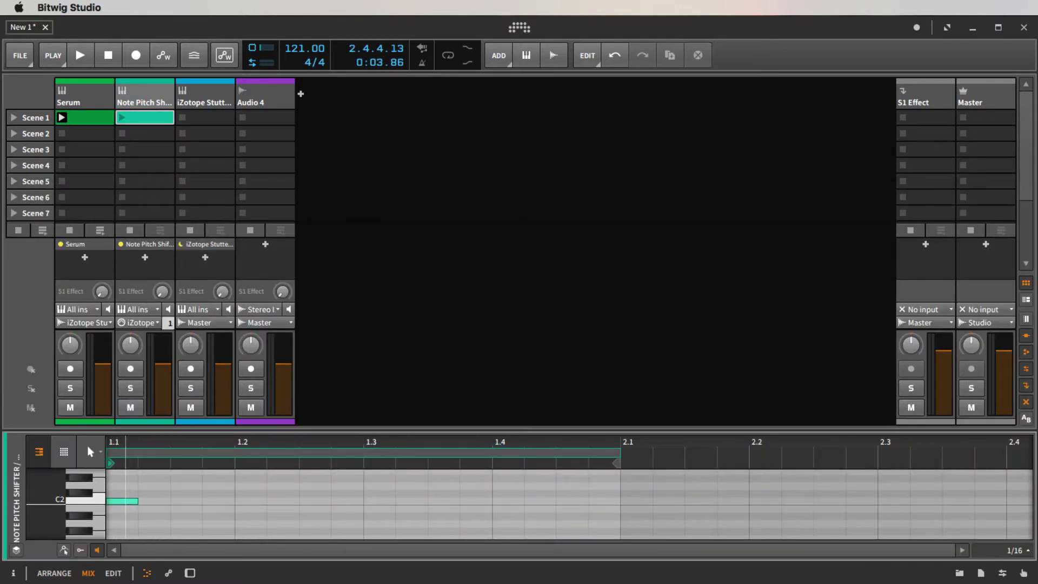
drag(136, 501, 614, 536)
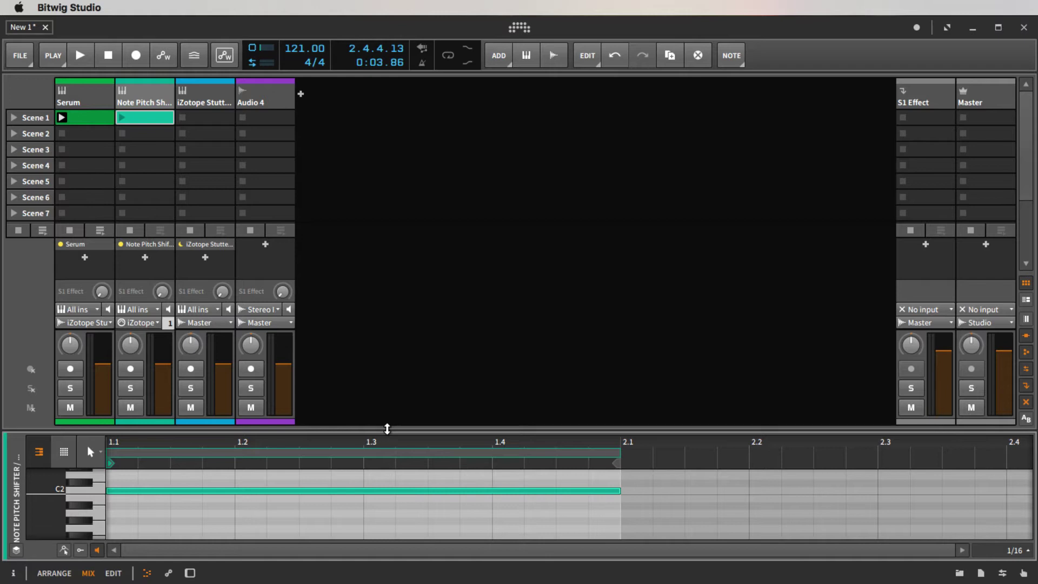
drag(384, 452, 386, 446)
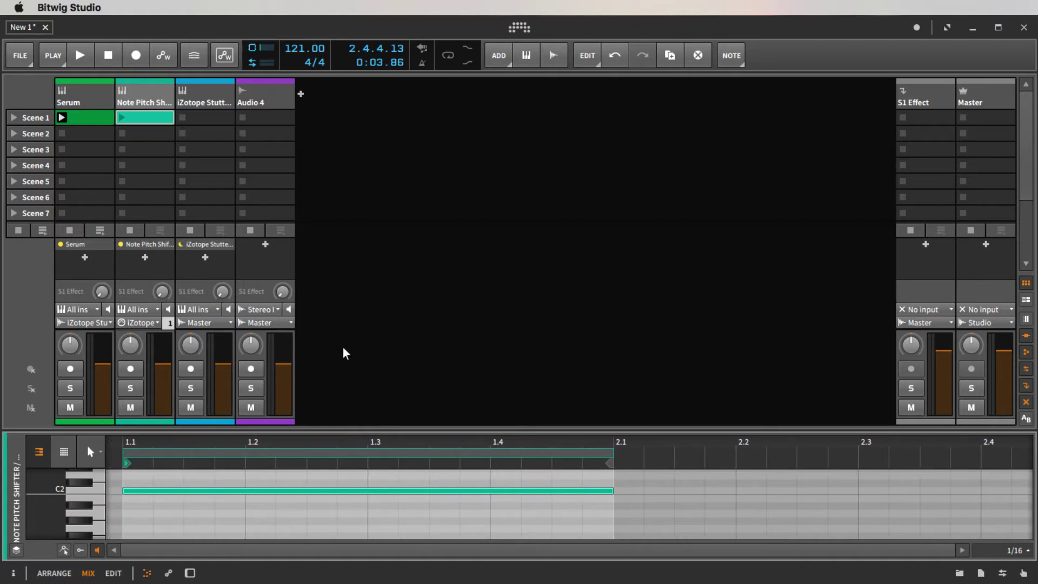
Insert a Random modulator in the first modulator slot of the Note Pitch Shifter device.
double_click(142, 100)
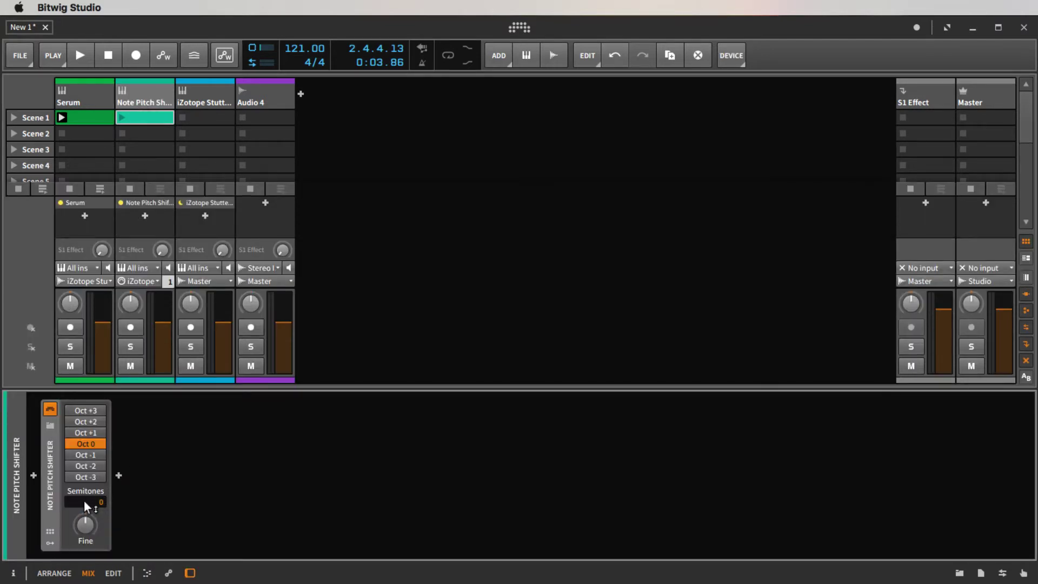
click(52, 542)
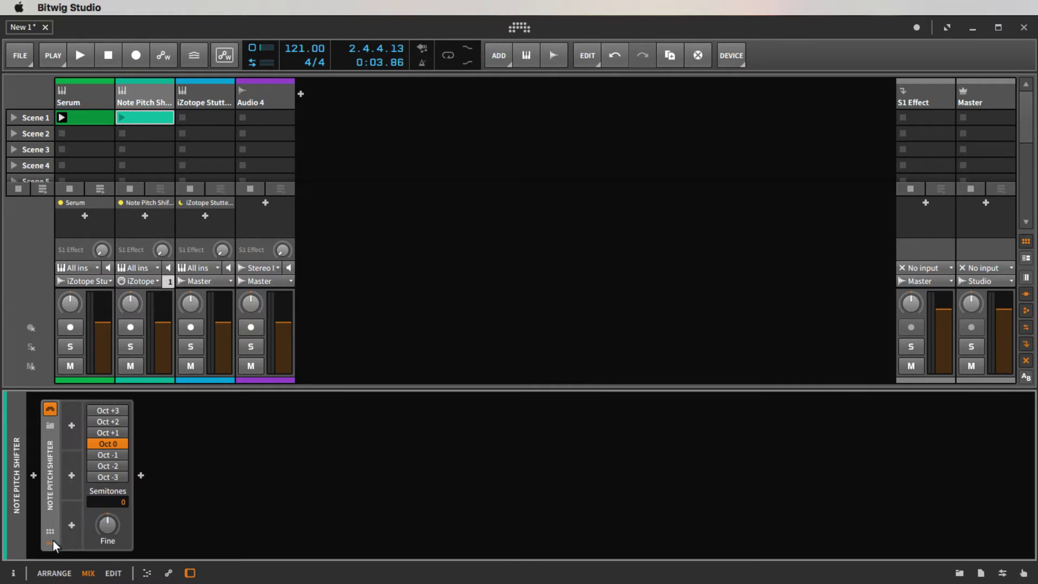
click(71, 425)
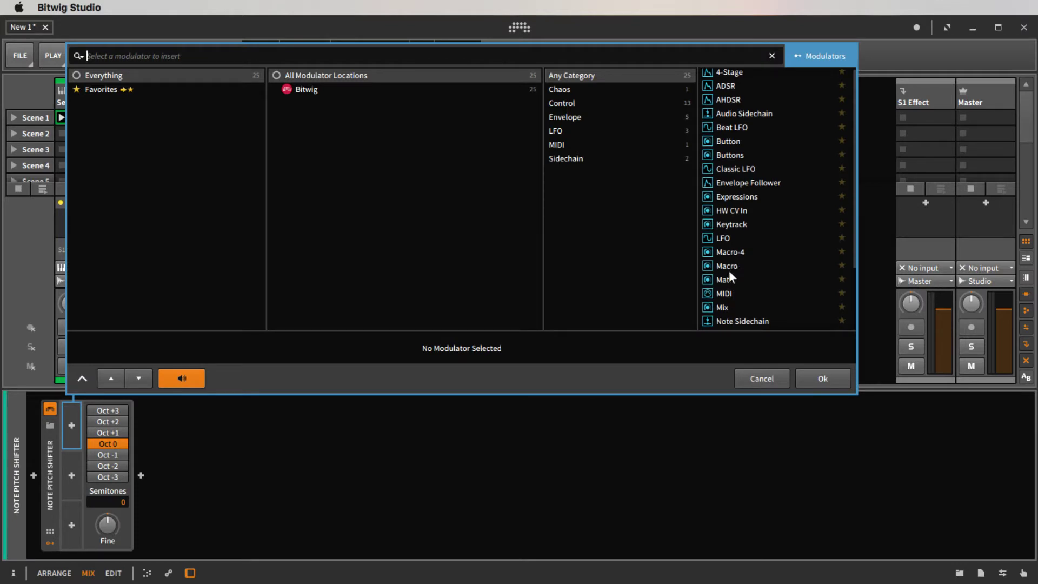
scroll(728, 273, down, 2)
click(725, 289)
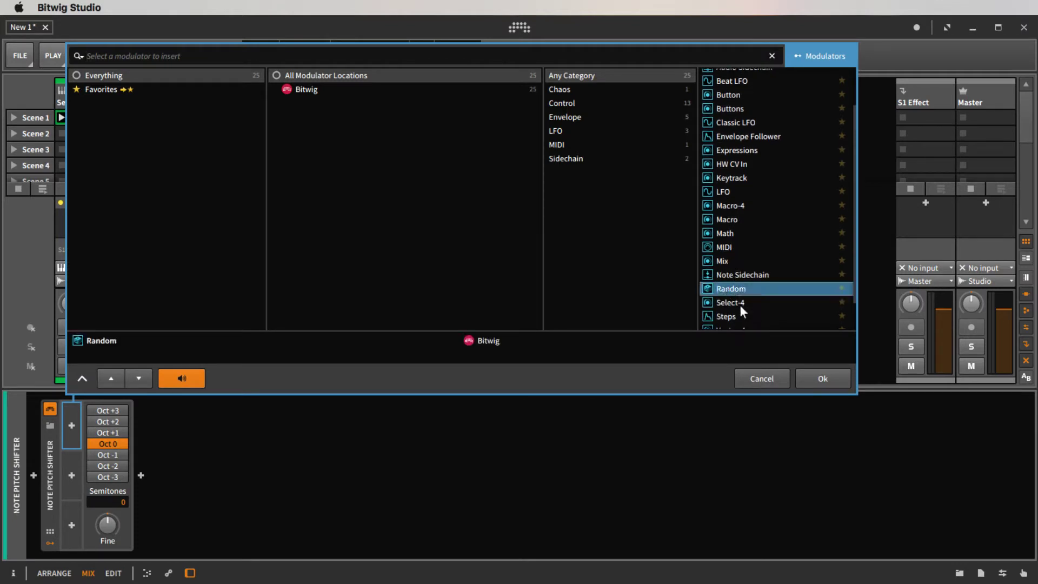
click(818, 378)
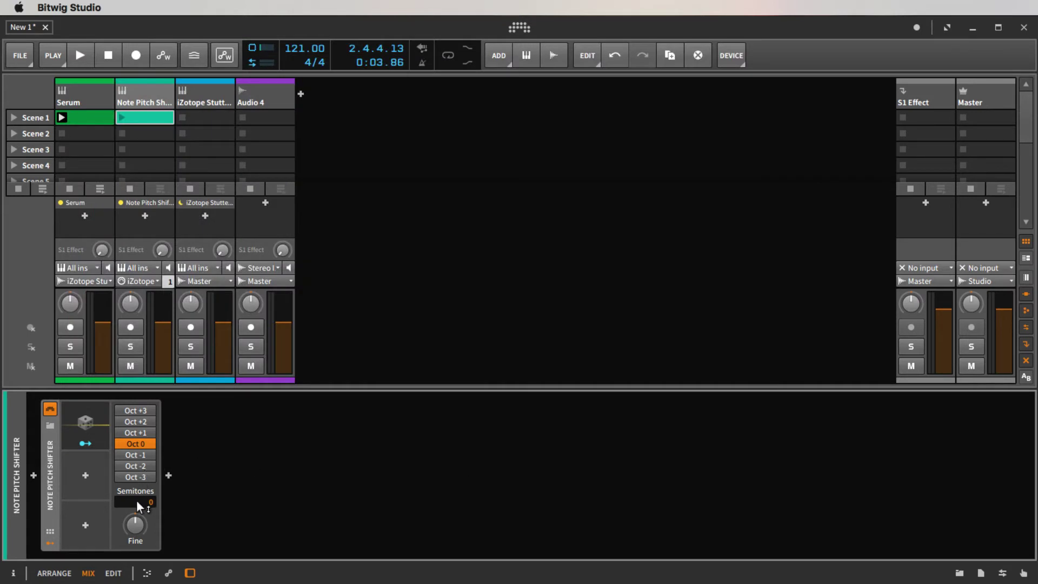
Map the Random modulator to the Note Pitch Shifter's Semitones parameter.
click(85, 430)
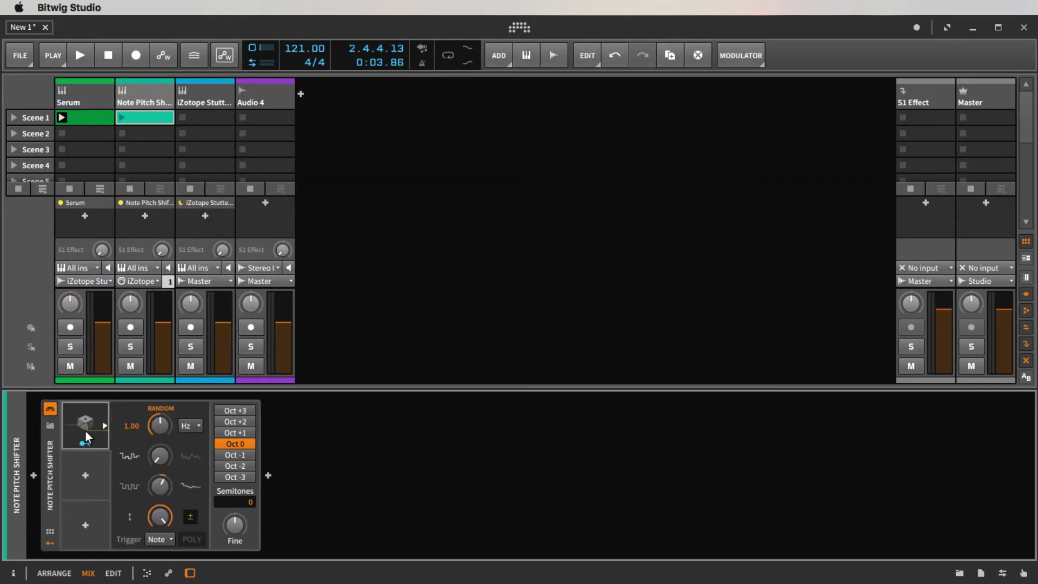
click(89, 443)
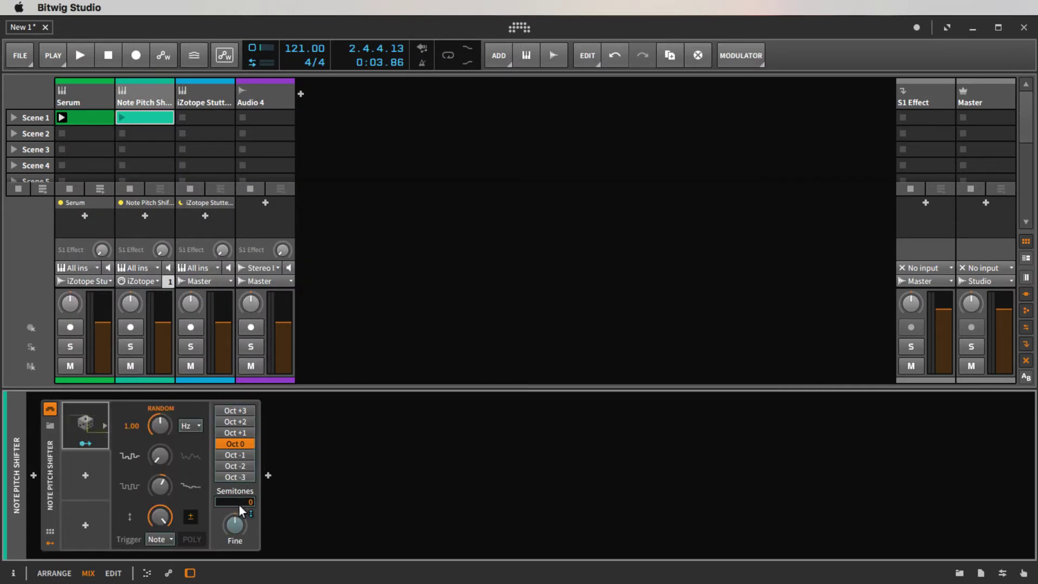
drag(239, 504, 239, 488)
click(89, 442)
Set the Random modulator's Smooth to 100%, its Amount to 71.5% and its rate to 0.25 Hz.
drag(156, 459, 157, 427)
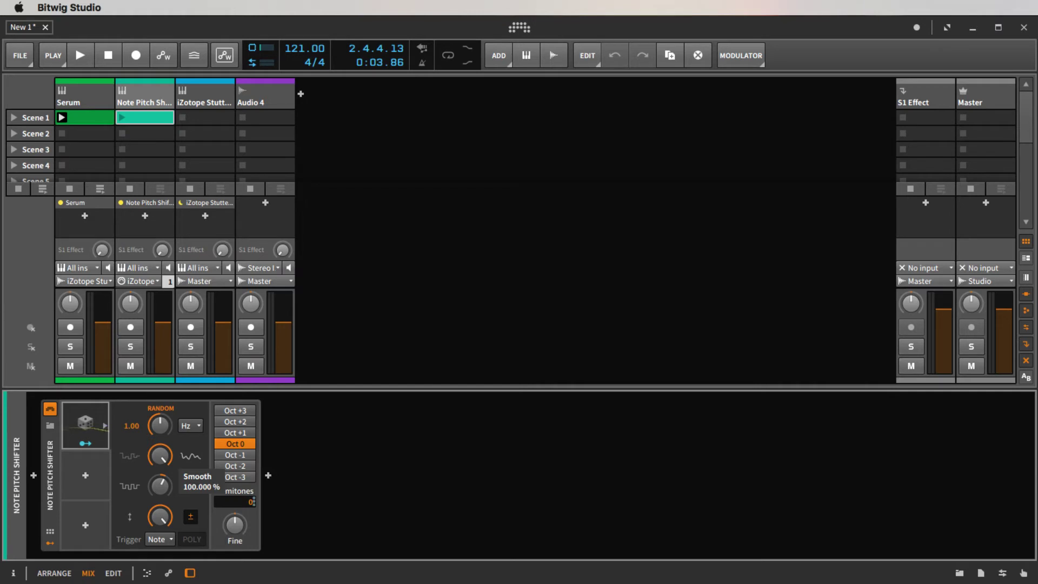
drag(159, 488, 152, 518)
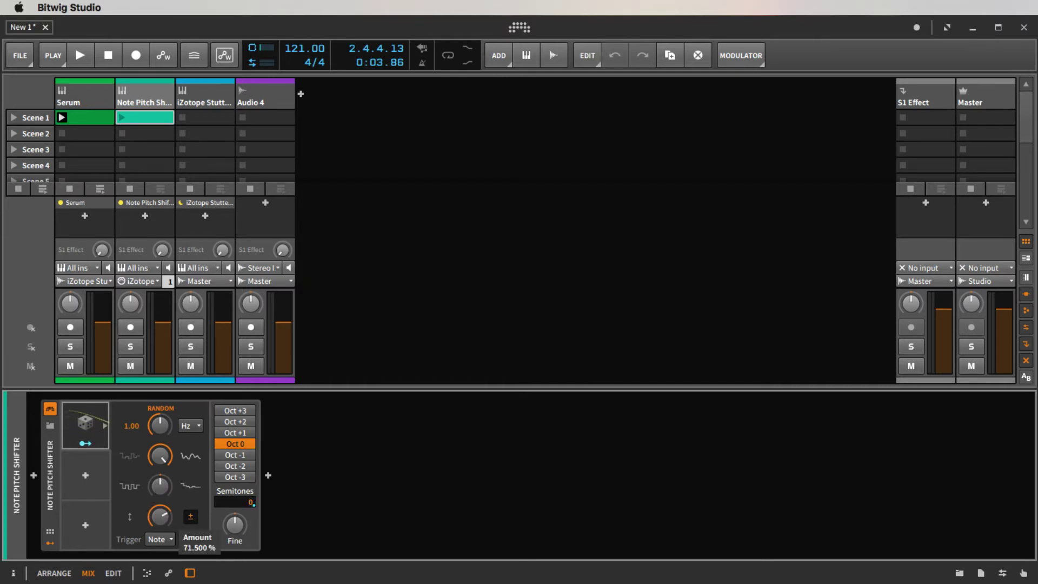
drag(159, 425, 158, 424)
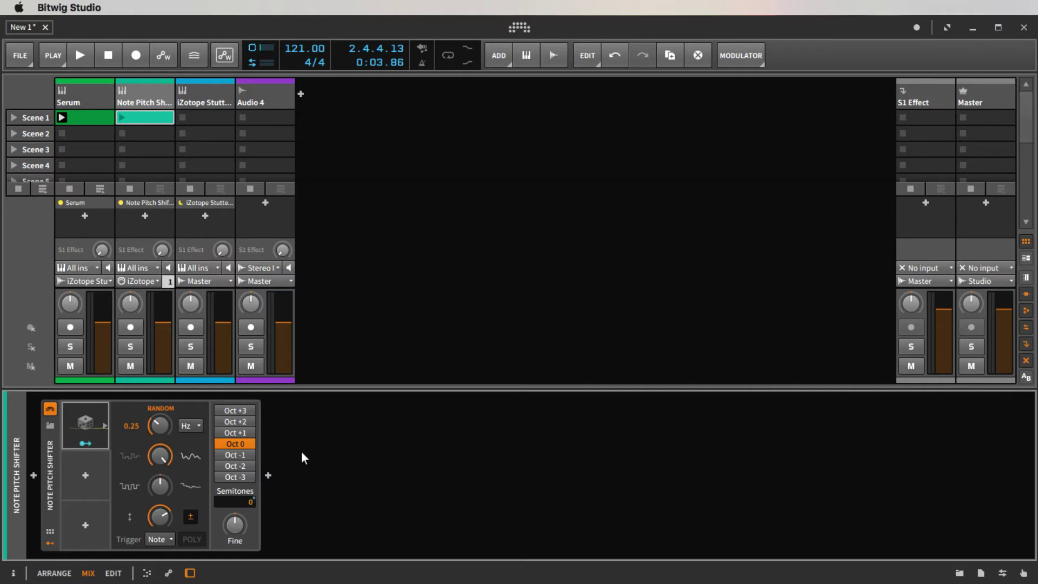
Play the Note Pitch Shifter clip alongside the Serum clip, stop playback, and open the Stutter Edit plug-in window clear of the tracks.
click(118, 116)
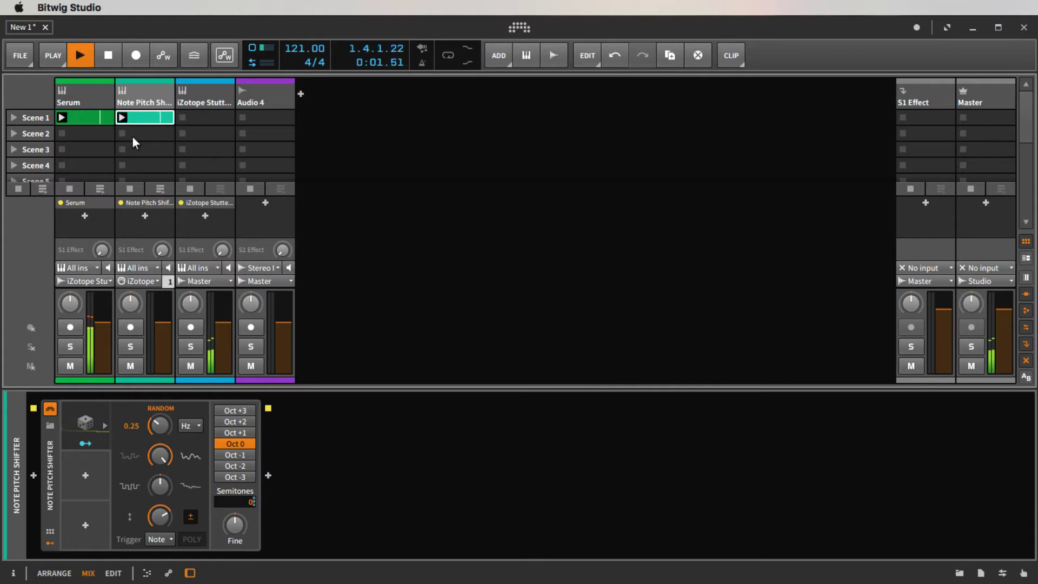
key(space)
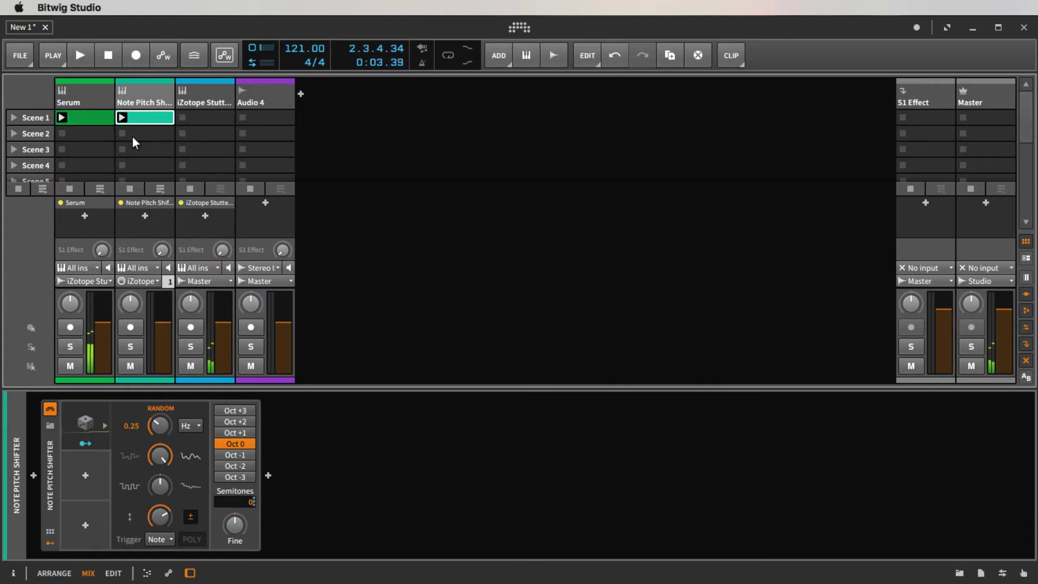
click(190, 98)
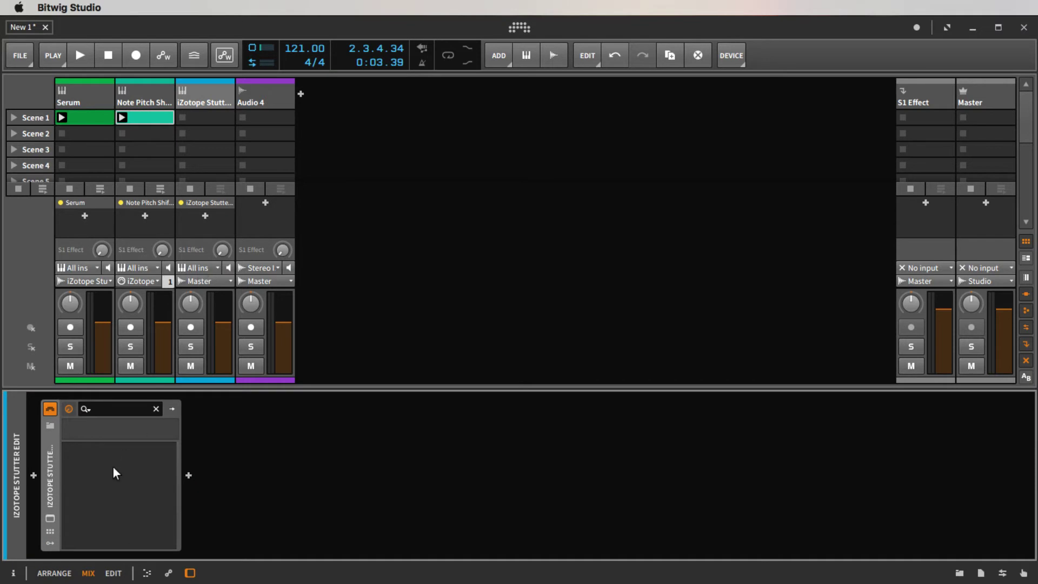
click(50, 518)
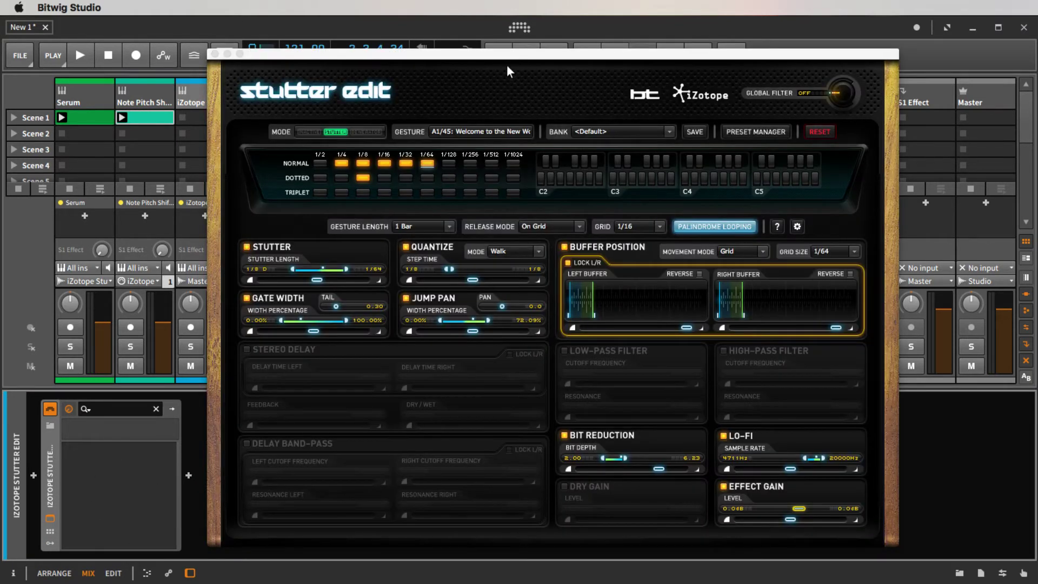
drag(508, 53, 605, 33)
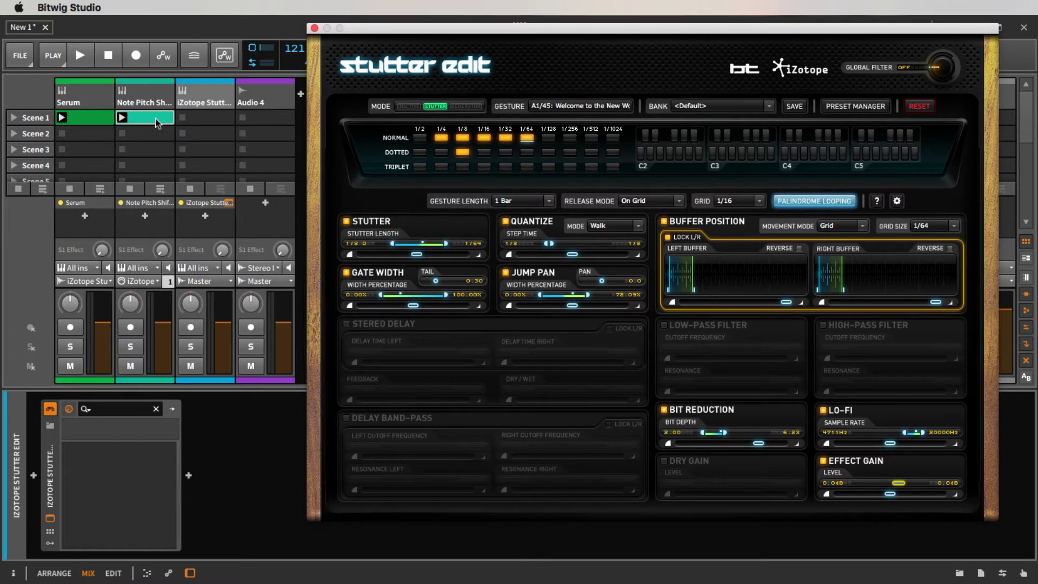
Show the Note Pitch Shifter device and play both clips briefly to check how the modulated notes switch Stutter Edit's gestures.
click(151, 99)
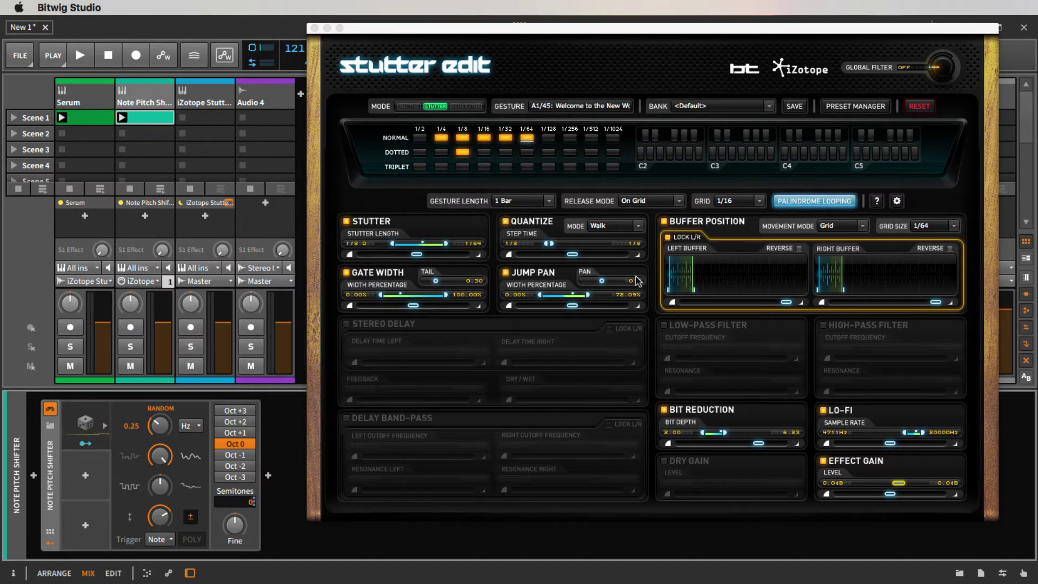
key(space)
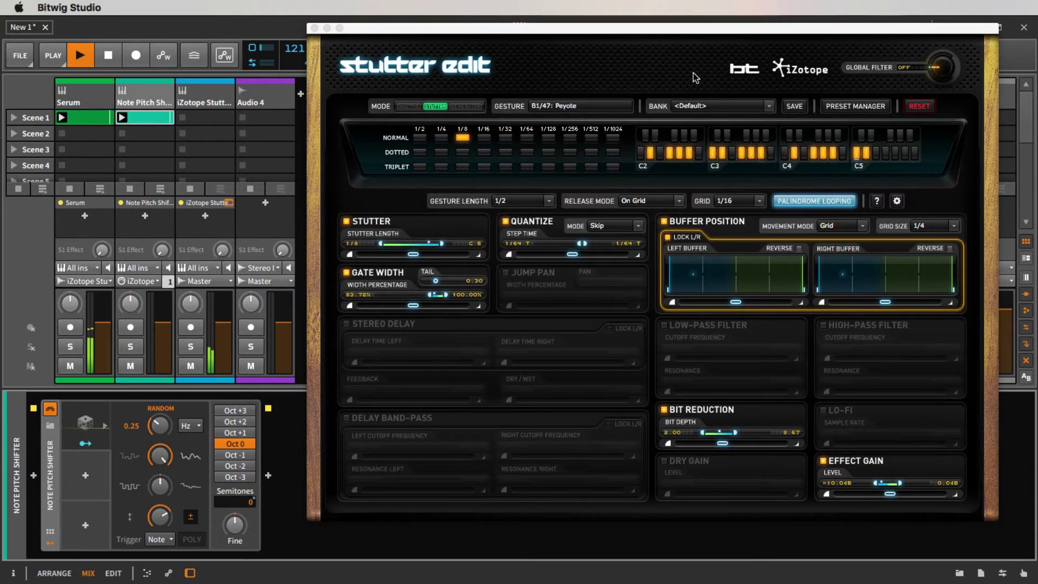
key(space)
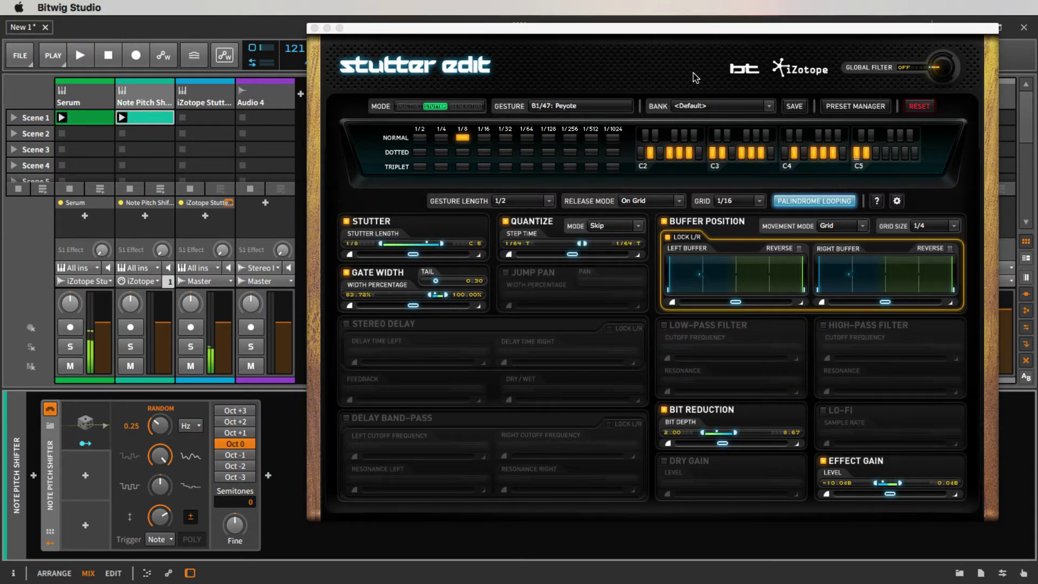
Load the DJ Vic Vapor's Playhouse bank in Stutter Edit, play the clips, and switch to the VV bank during playback.
click(765, 108)
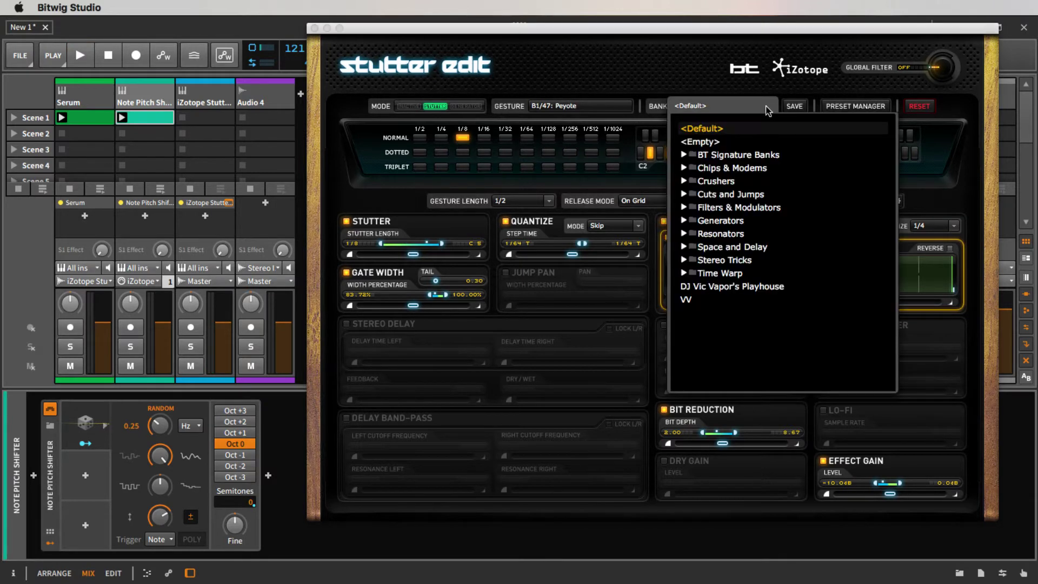
click(706, 288)
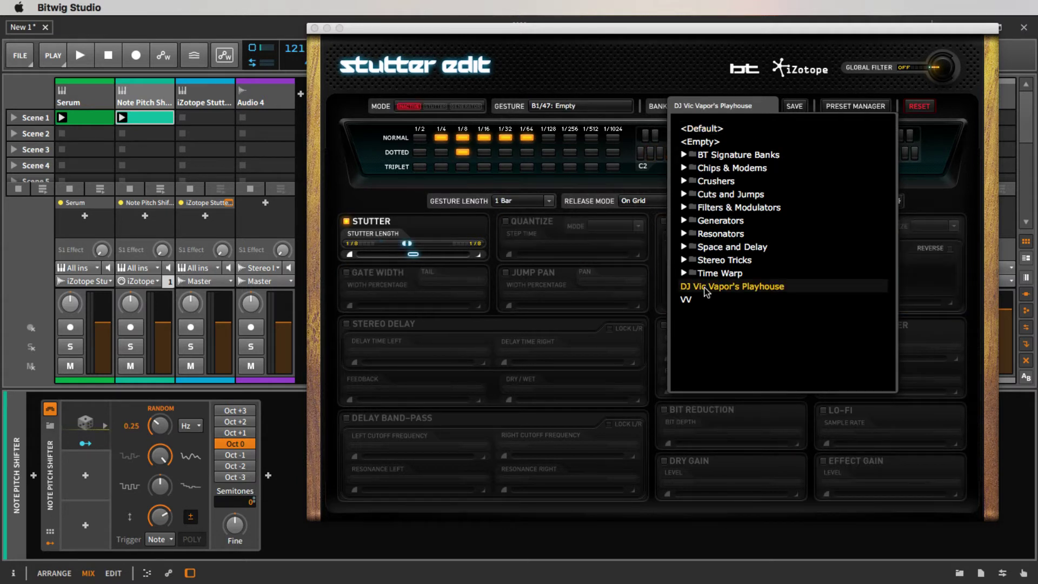
click(656, 70)
key(space)
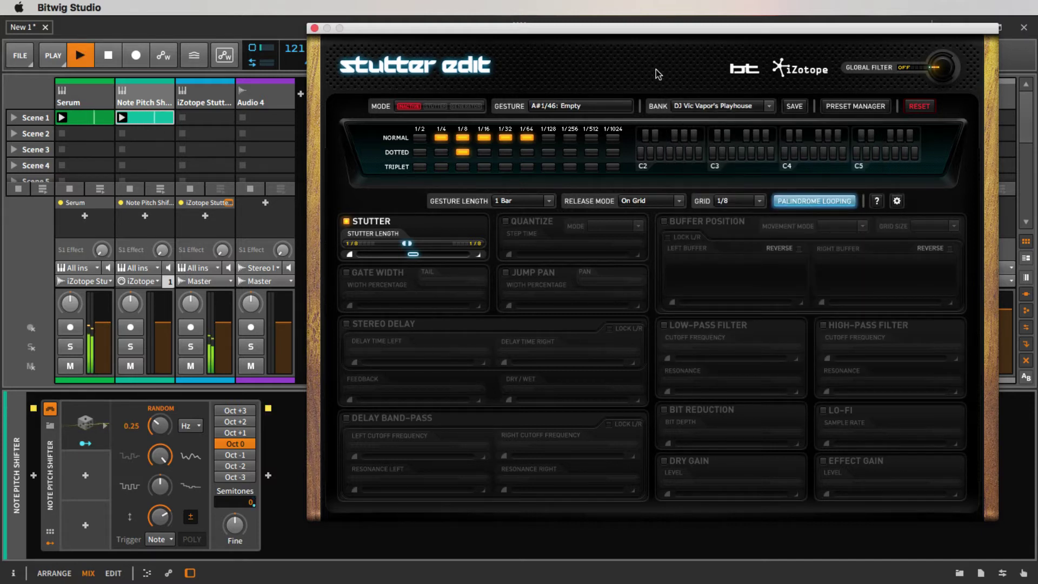
click(748, 107)
click(686, 300)
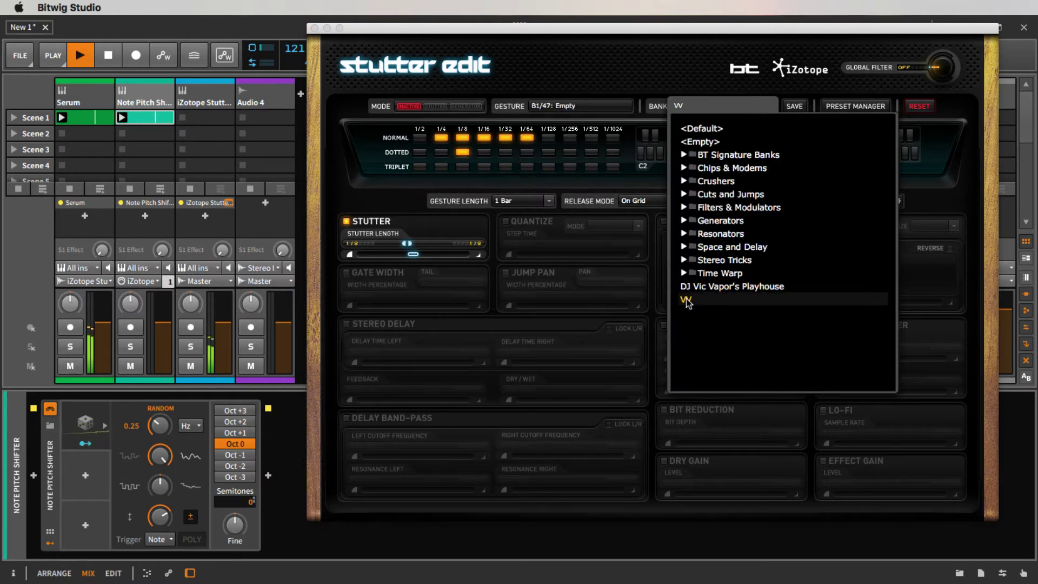
click(644, 69)
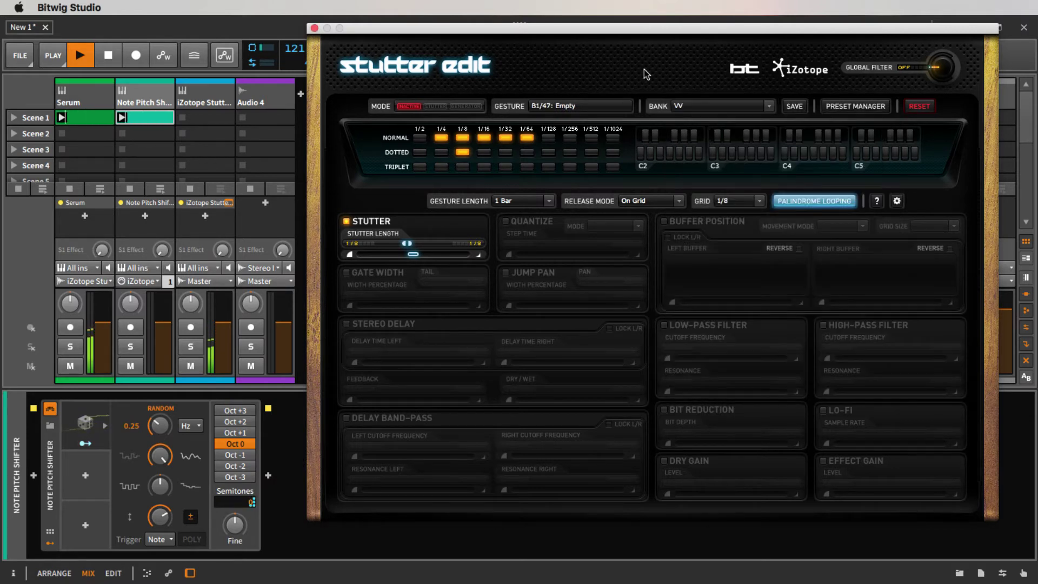
Load the Light Cycle [BT] bank from the BT Signature Banks and play the clips to audition its gestures.
click(716, 105)
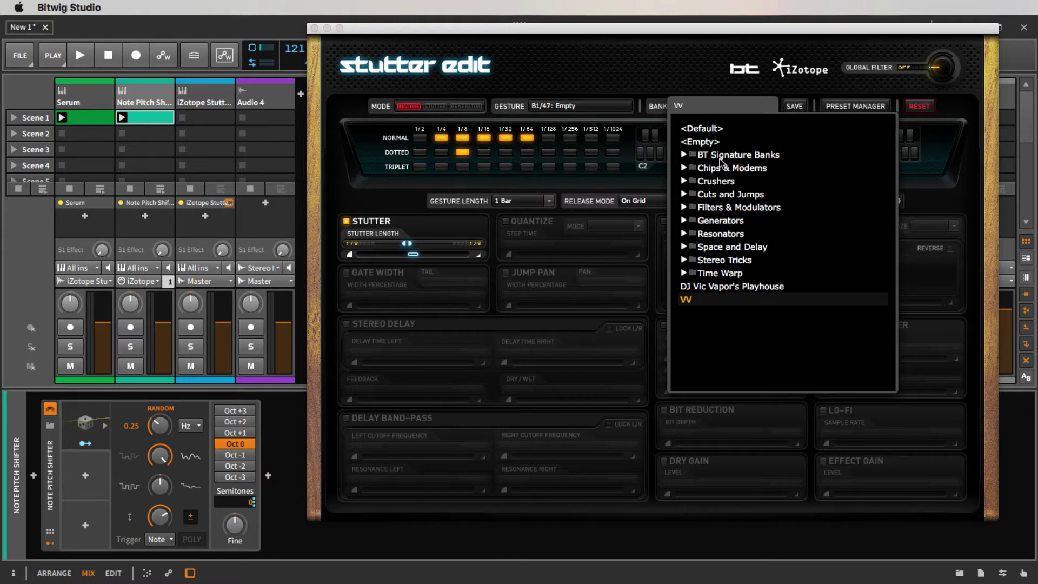
click(684, 155)
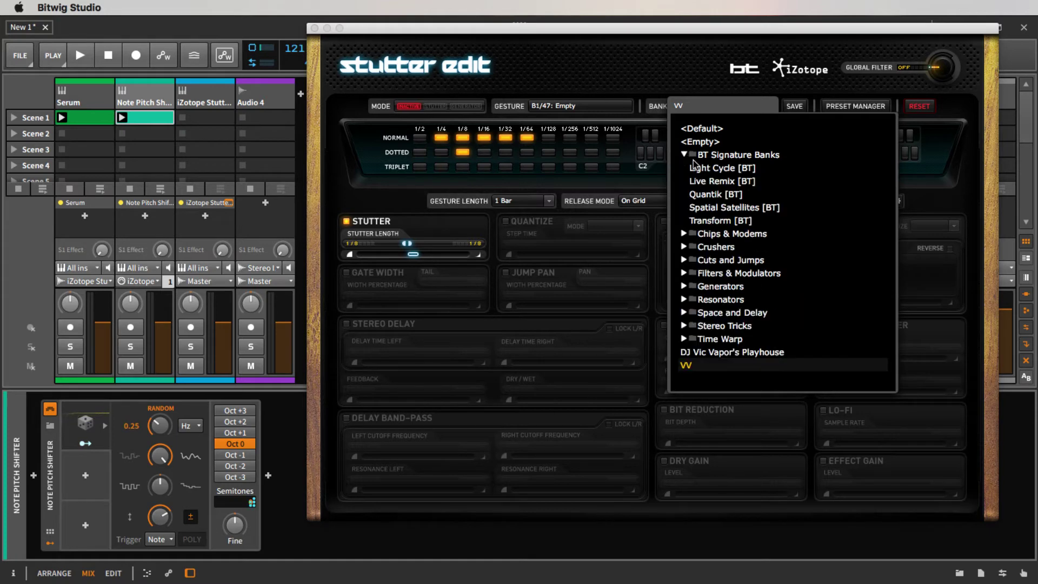
click(700, 168)
click(656, 76)
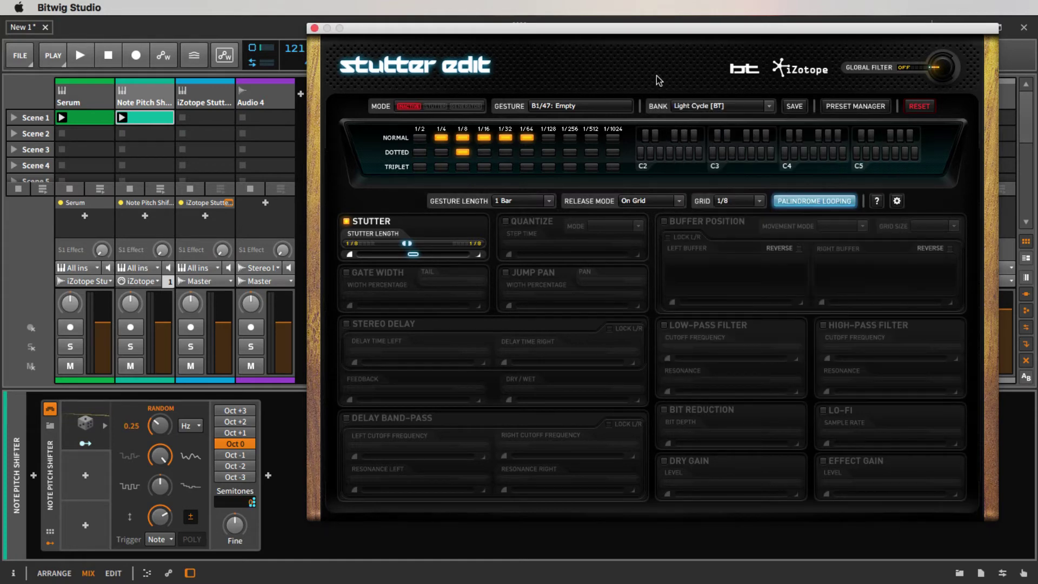
key(space)
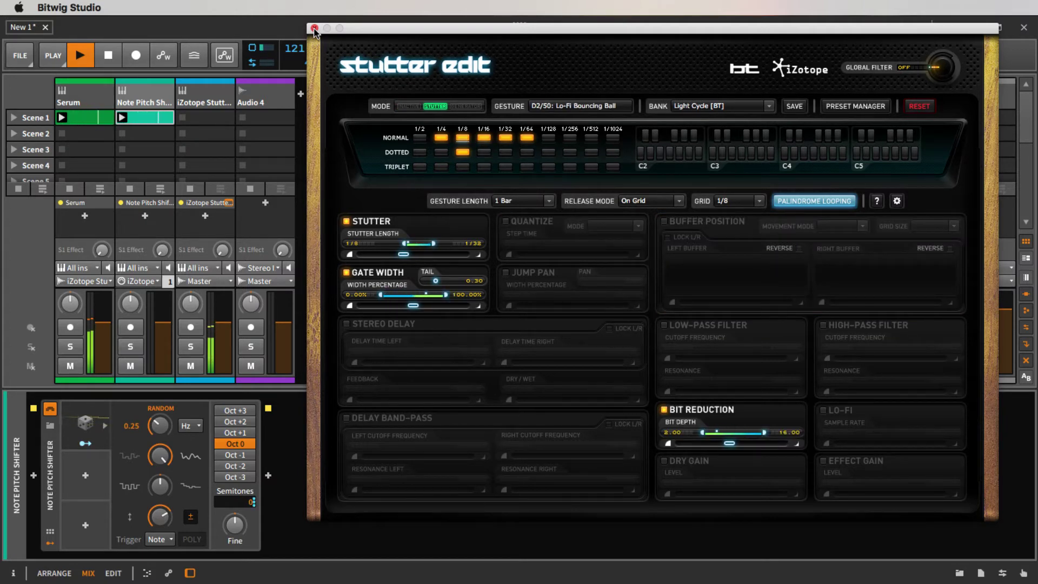
key(space)
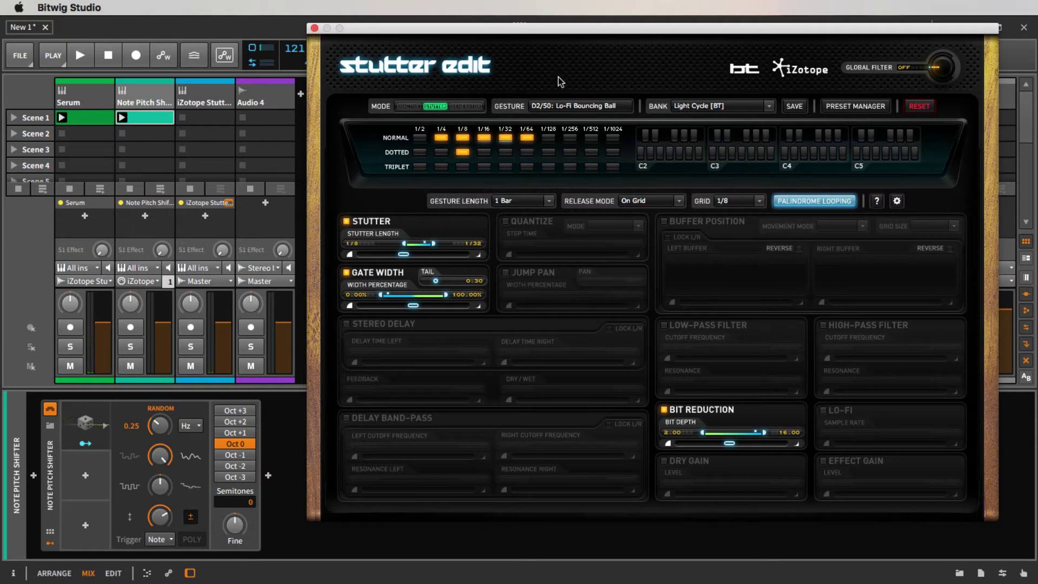
Load the Transform [BT] bank in Stutter Edit and play the clips to audition it.
click(764, 104)
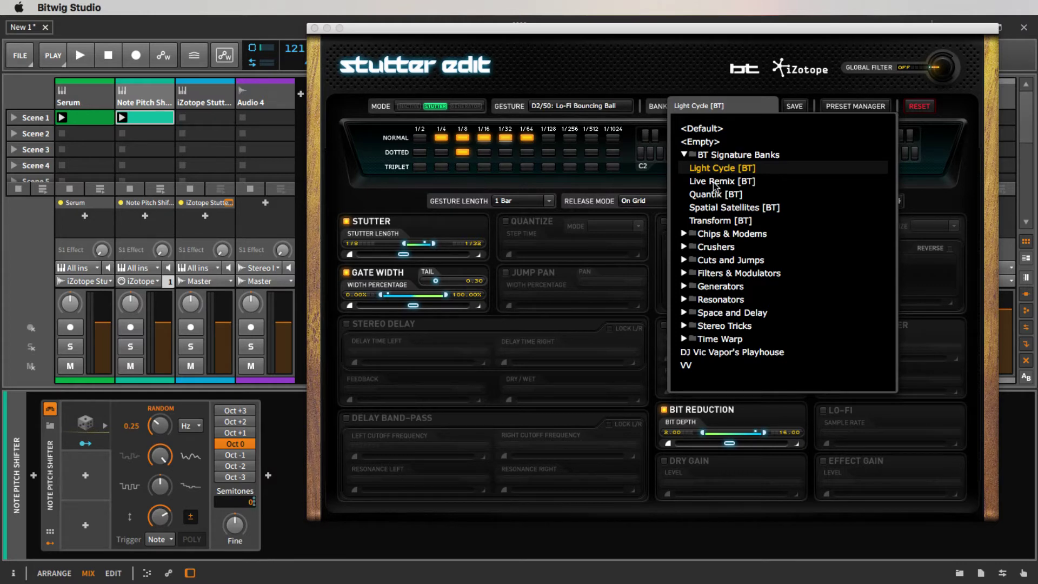
click(710, 222)
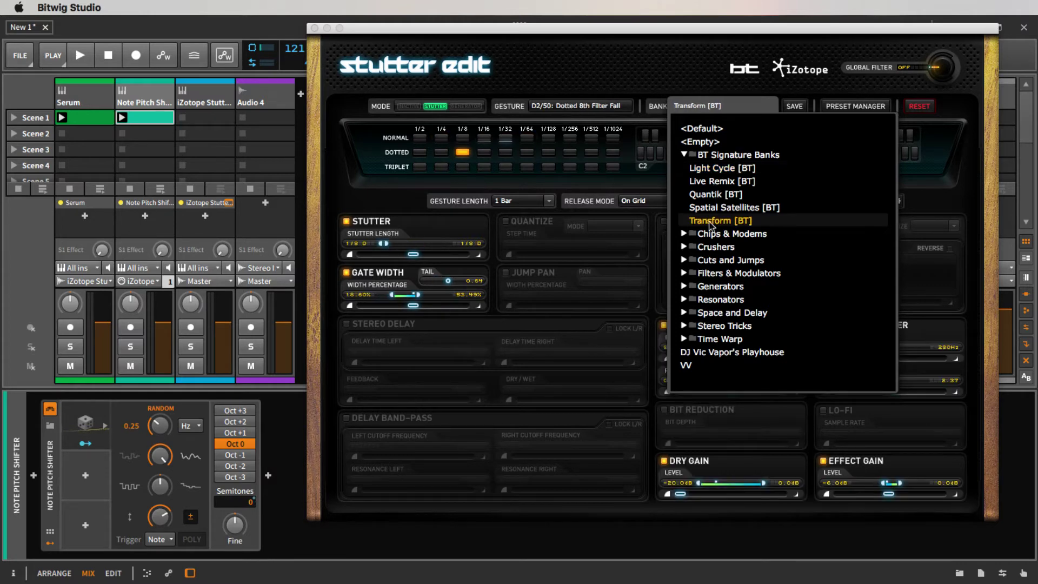
click(629, 49)
key(space)
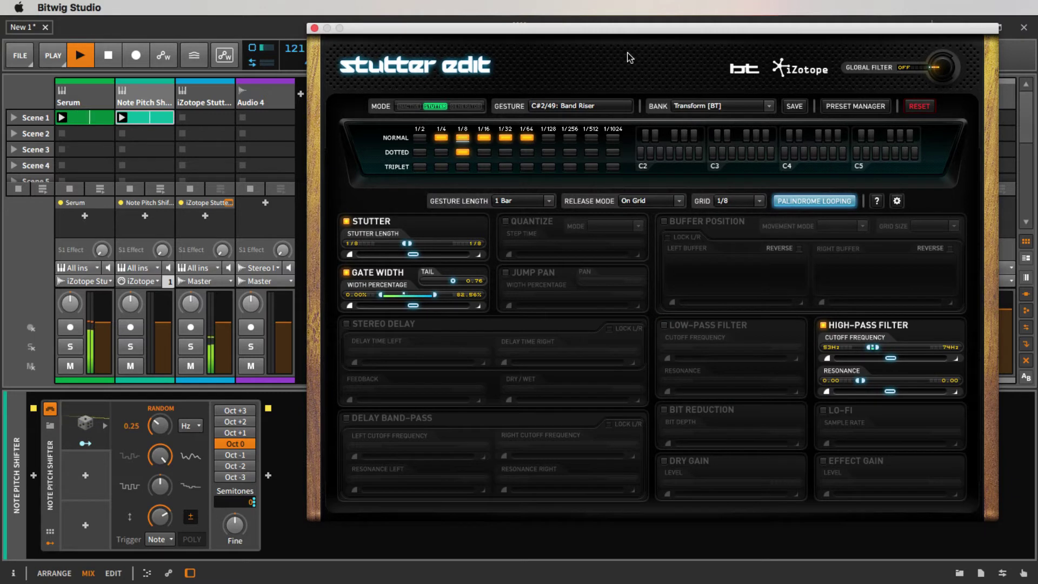
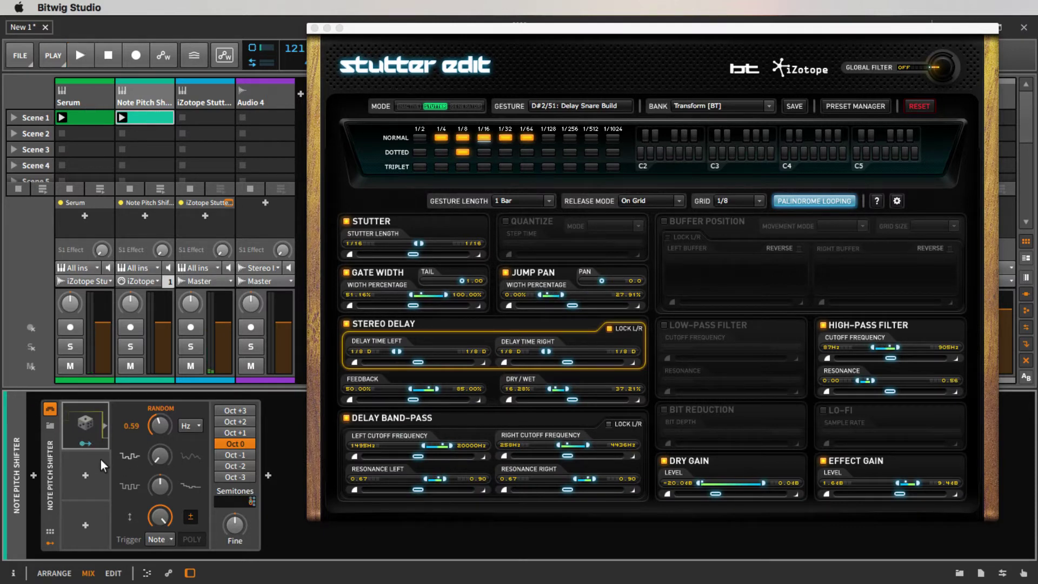
Close the Stutter Edit window and set the Random modulator's rate to 0.36 Hz.
drag(378, 30, 394, 27)
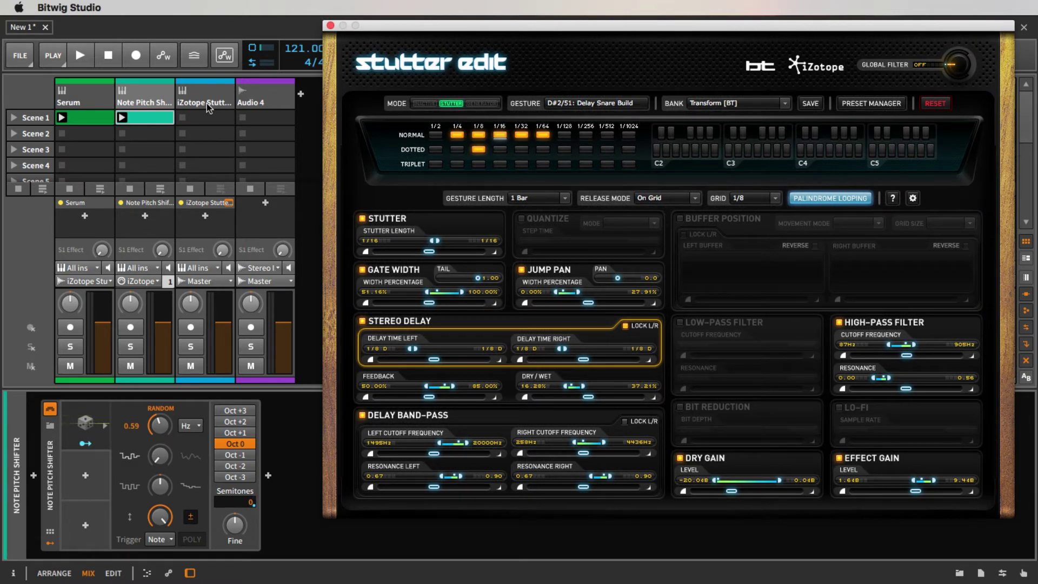
click(331, 25)
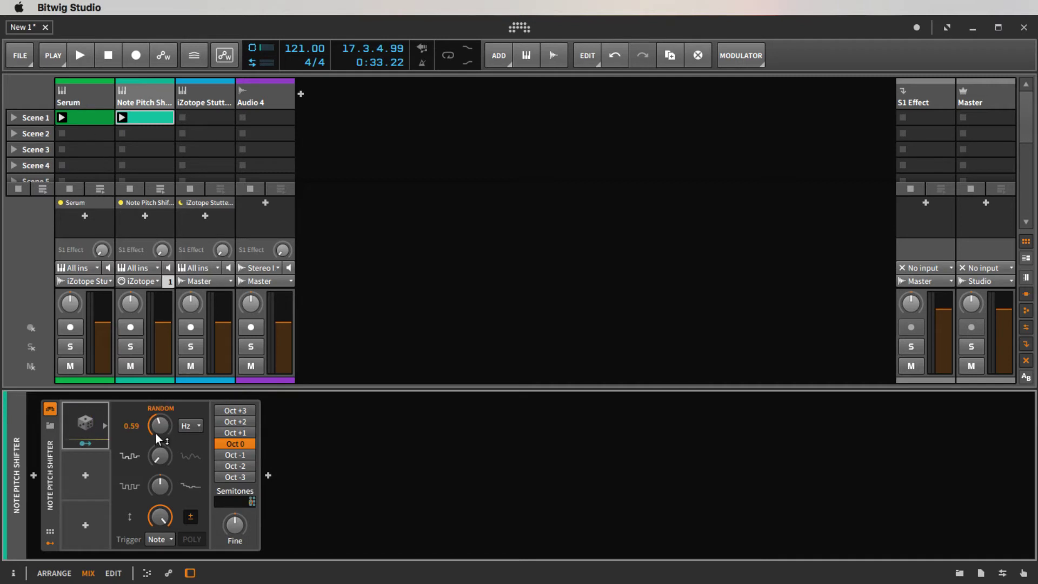
drag(155, 433, 154, 449)
Set the Audio 4 track's input to iZotope Stutter Edit (POST).
click(254, 269)
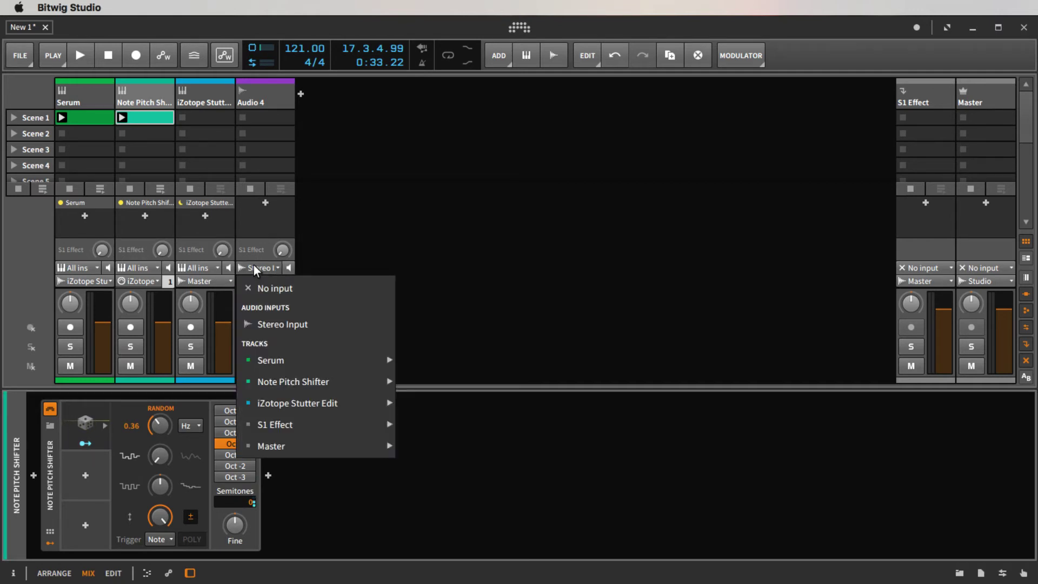
mouse_move(286, 409)
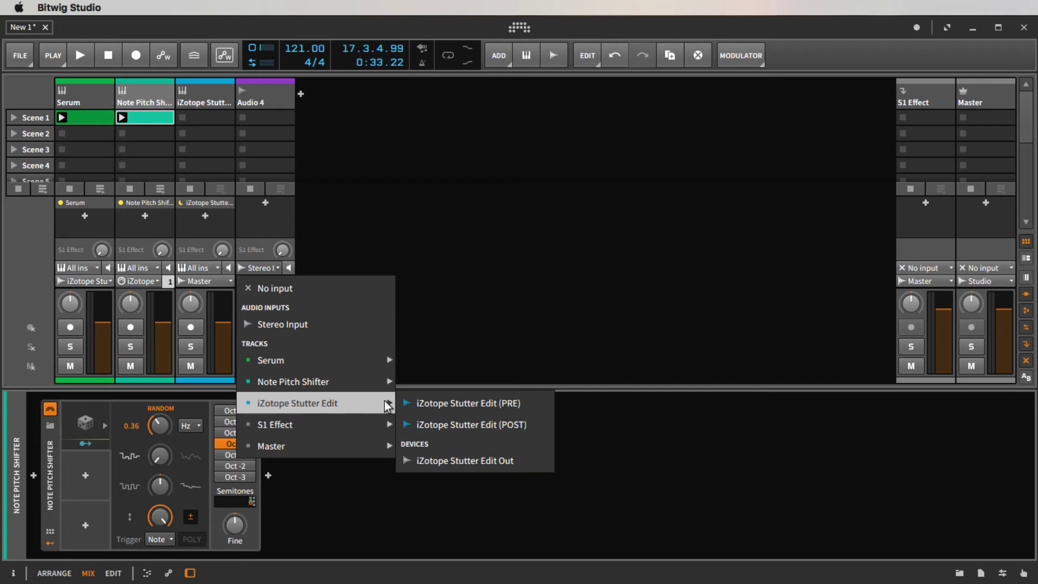
click(468, 433)
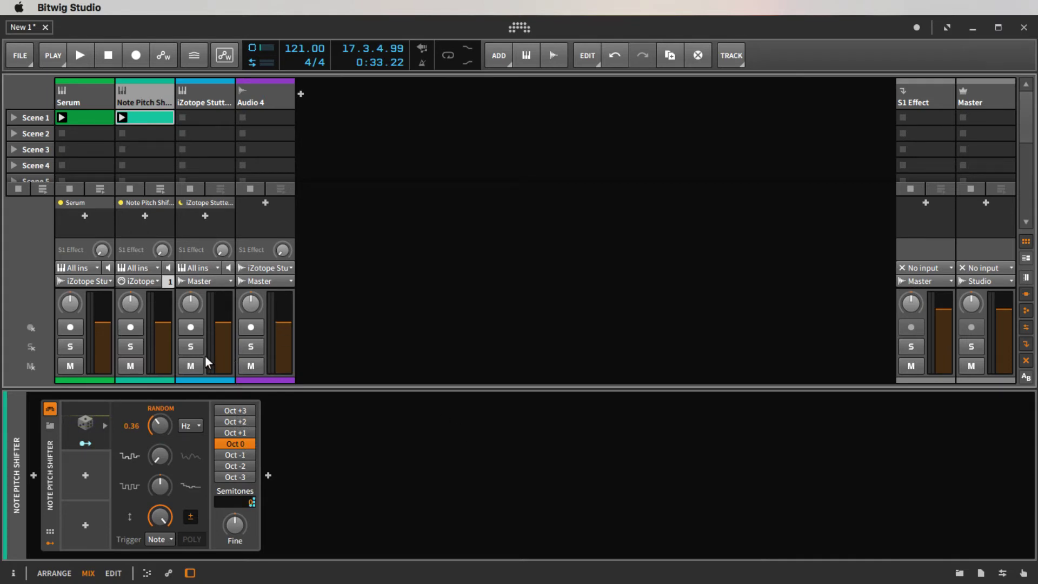
Start and stop playback several times to check the Stutter Edit and Audio 4 tracks' signal levels.
key(space)
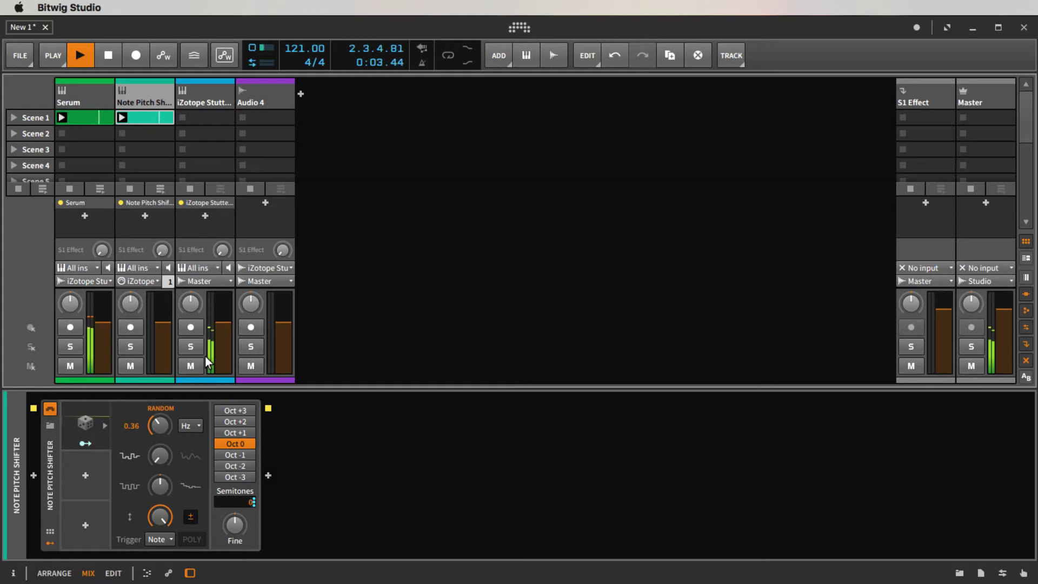
key(space)
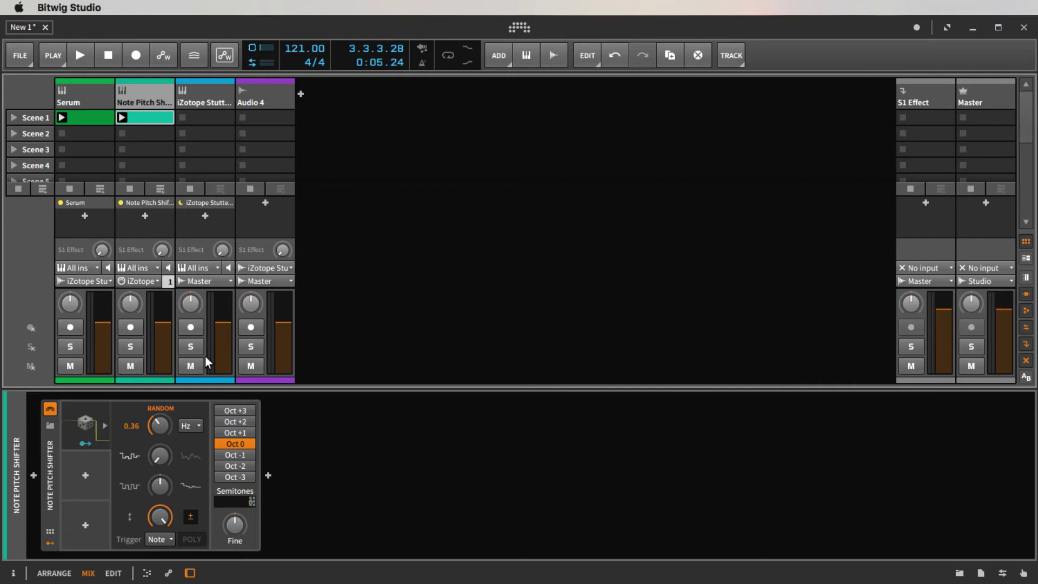
key(space)
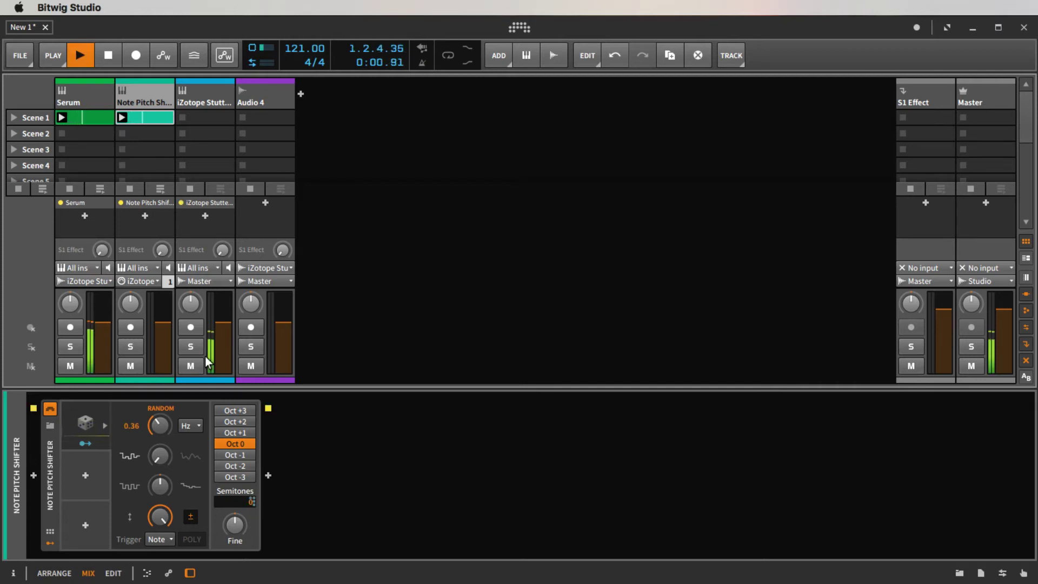
key(space)
key(space)
key(space)
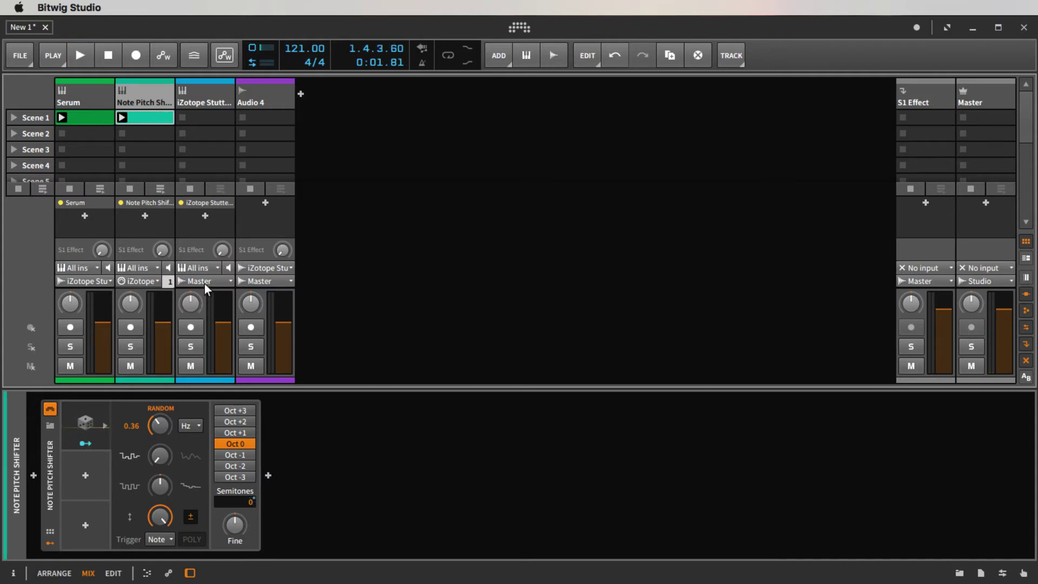
Route the Stutter Edit track's output to Audio 4 and check the signal by briefly soloing Audio 4 during playback.
click(205, 281)
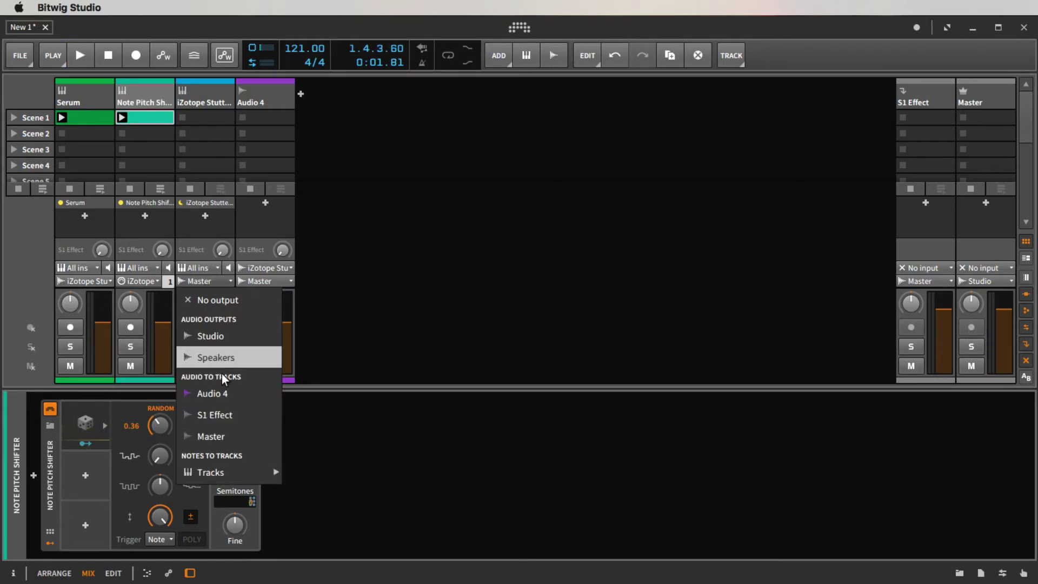
click(216, 393)
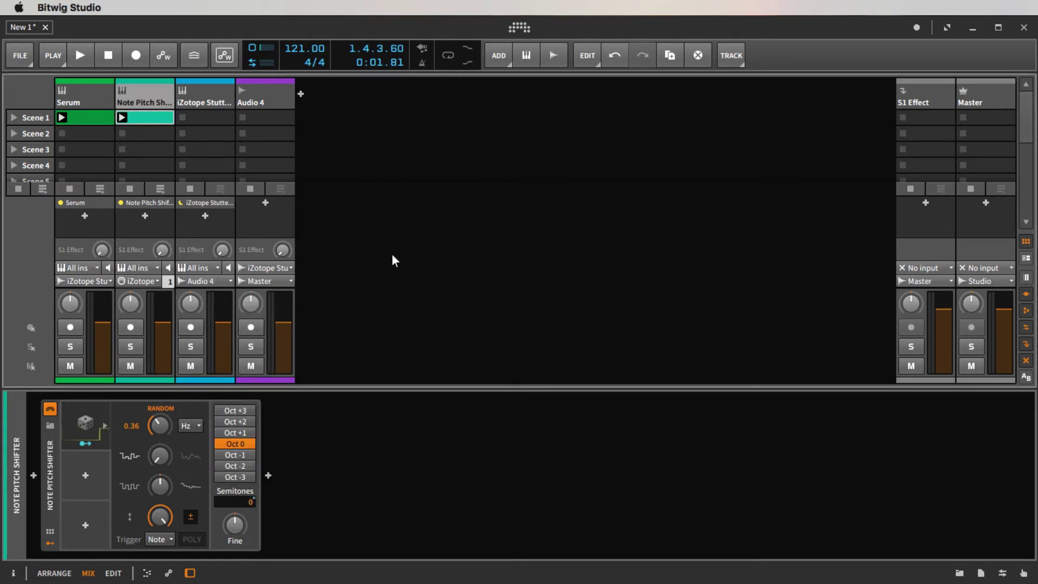
key(space)
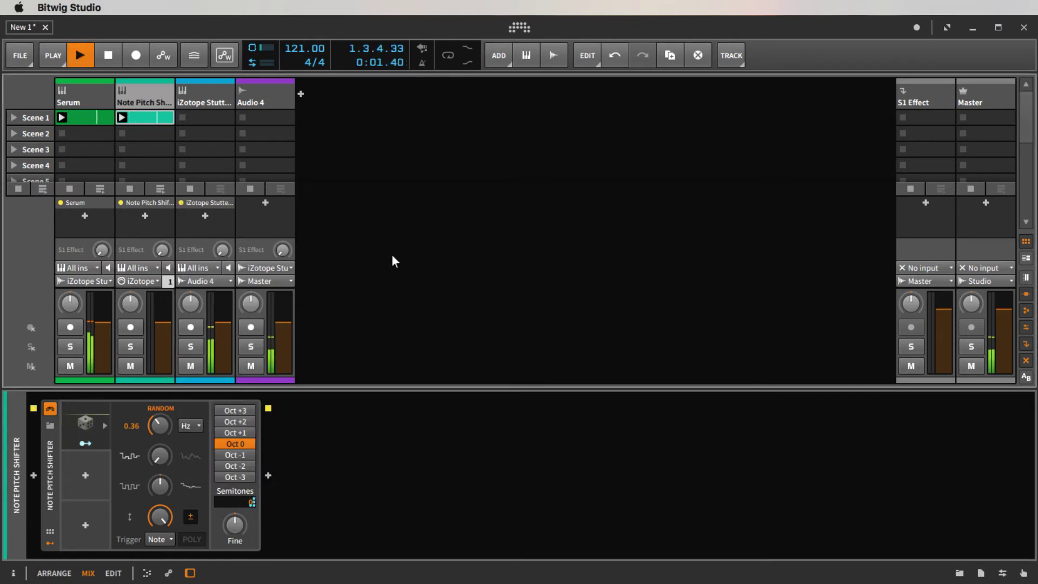
click(250, 347)
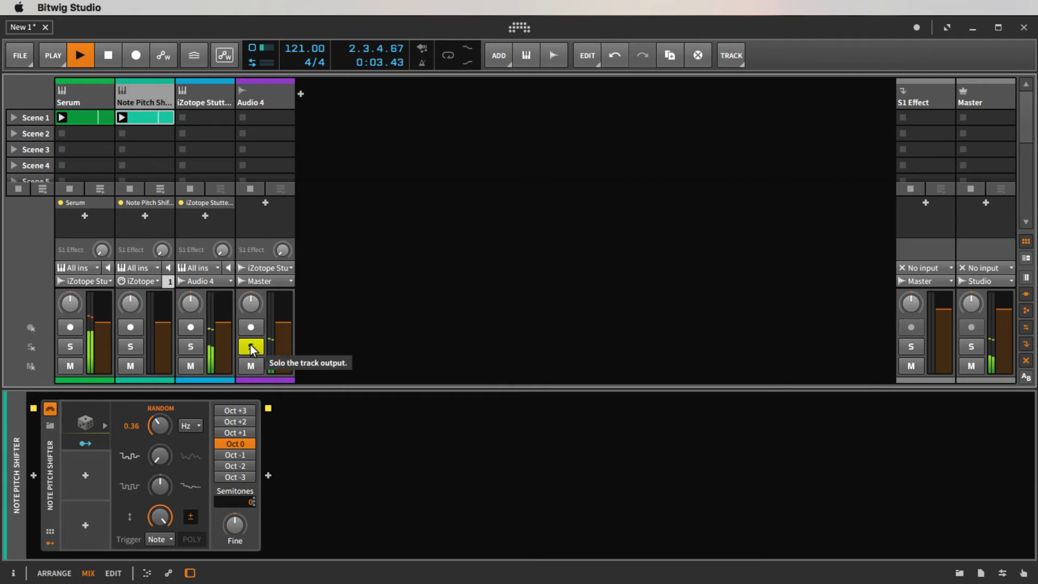
click(251, 348)
key(space)
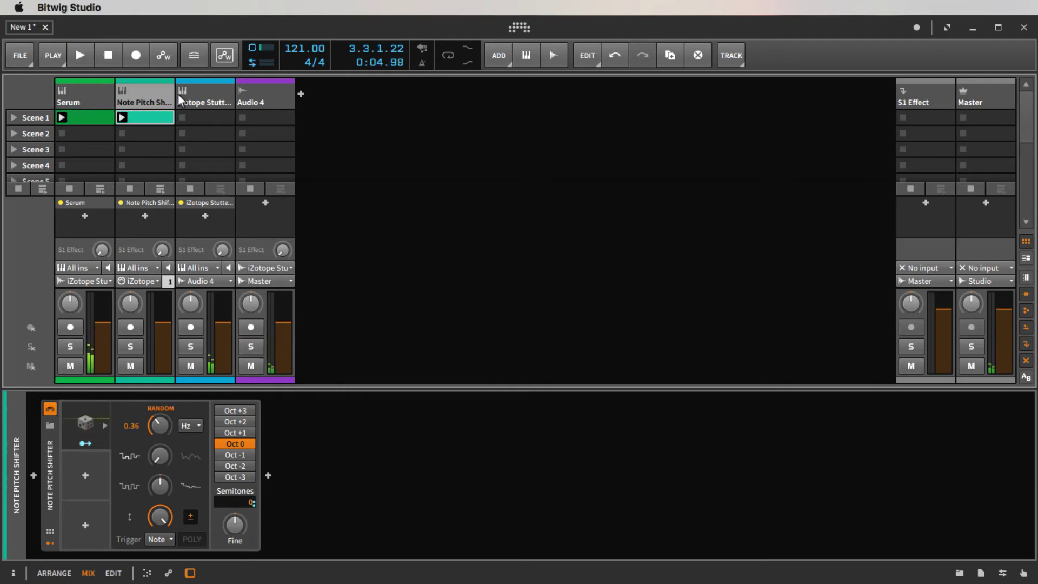
Collapse the Stutter Edit device on its track and insert Bitwig's Filter audio effect after it.
click(195, 92)
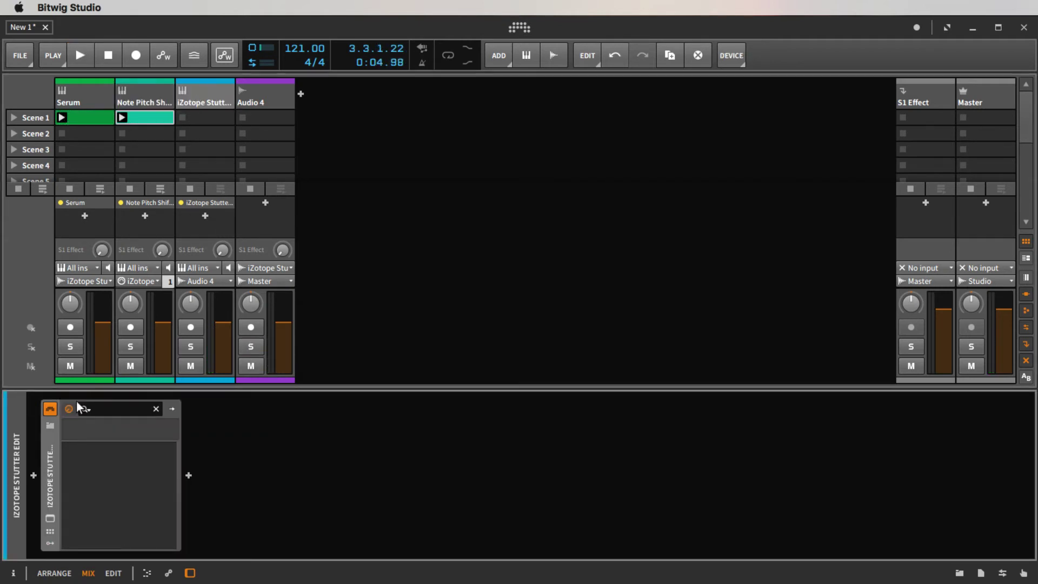
click(51, 476)
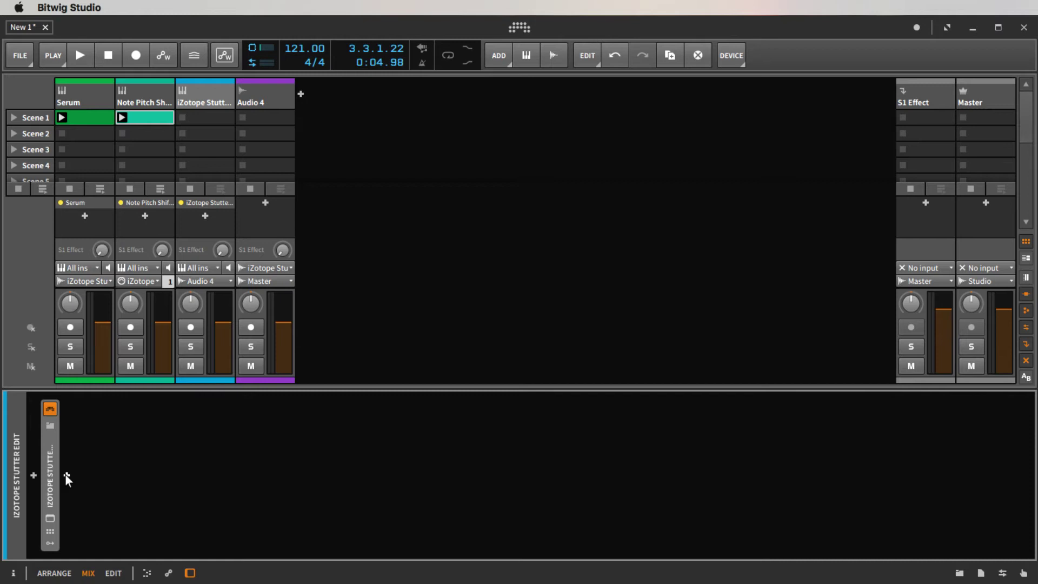
click(67, 476)
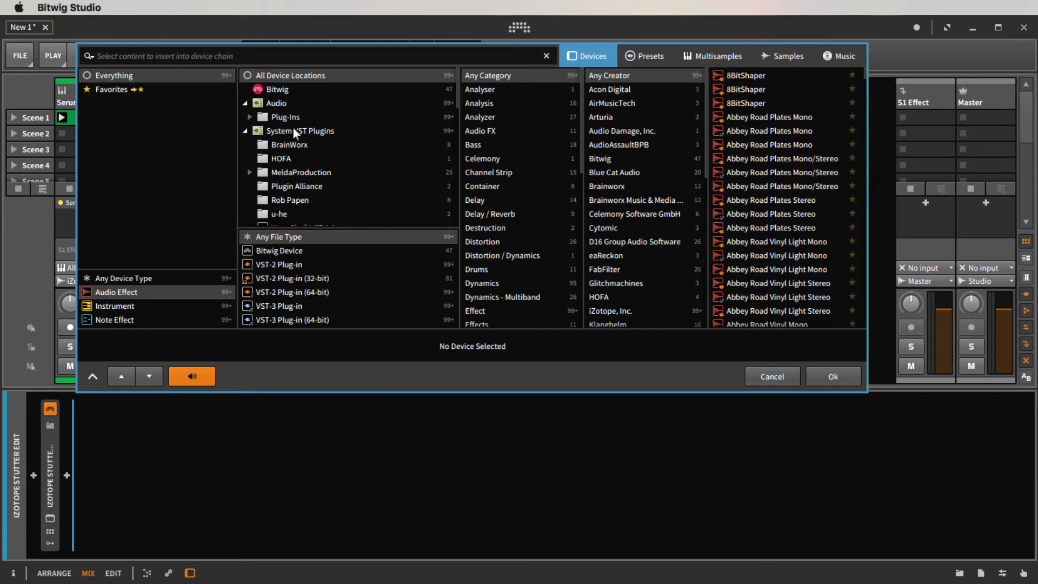
click(279, 89)
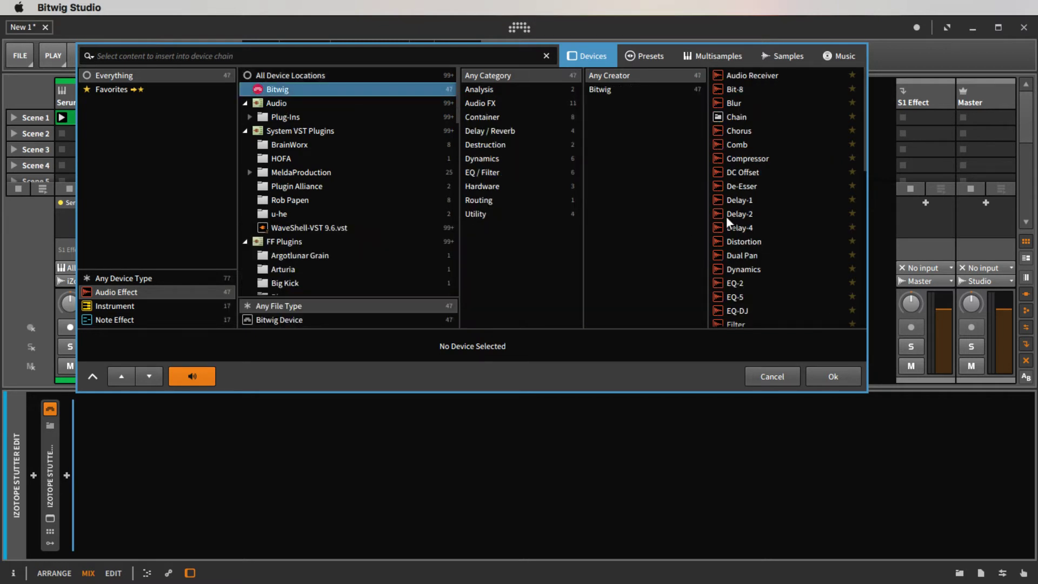
scroll(730, 238, down, 2)
click(733, 291)
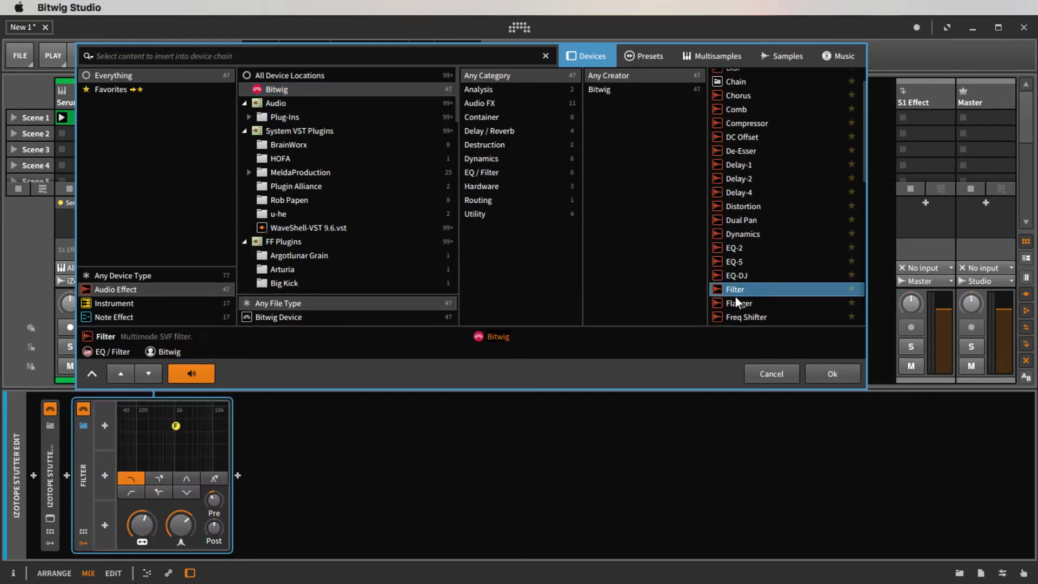
click(817, 374)
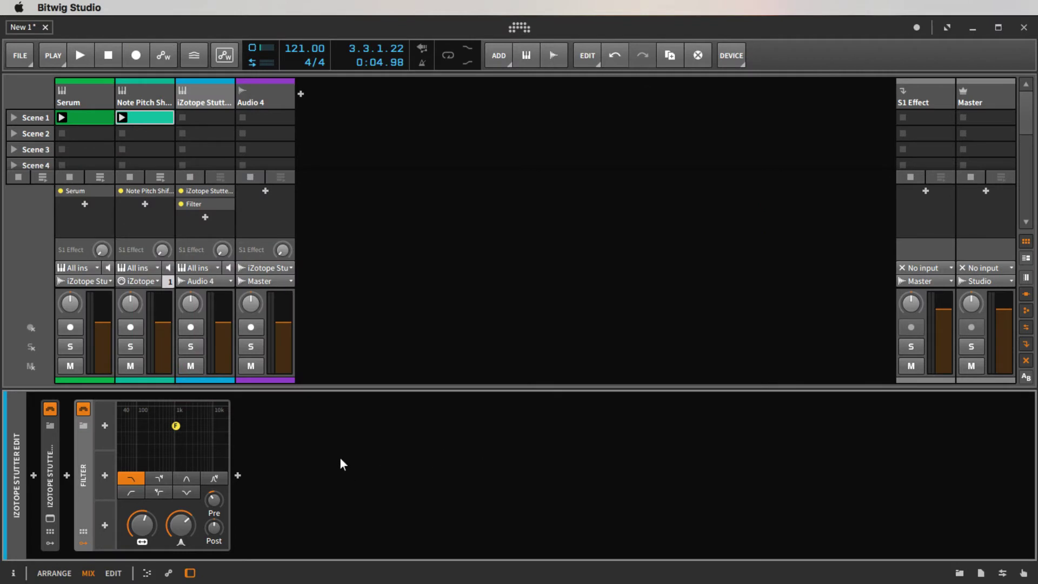
Add two Random modulators to the Filter device on the Stutter Edit track.
click(105, 425)
scroll(796, 245, down, 2)
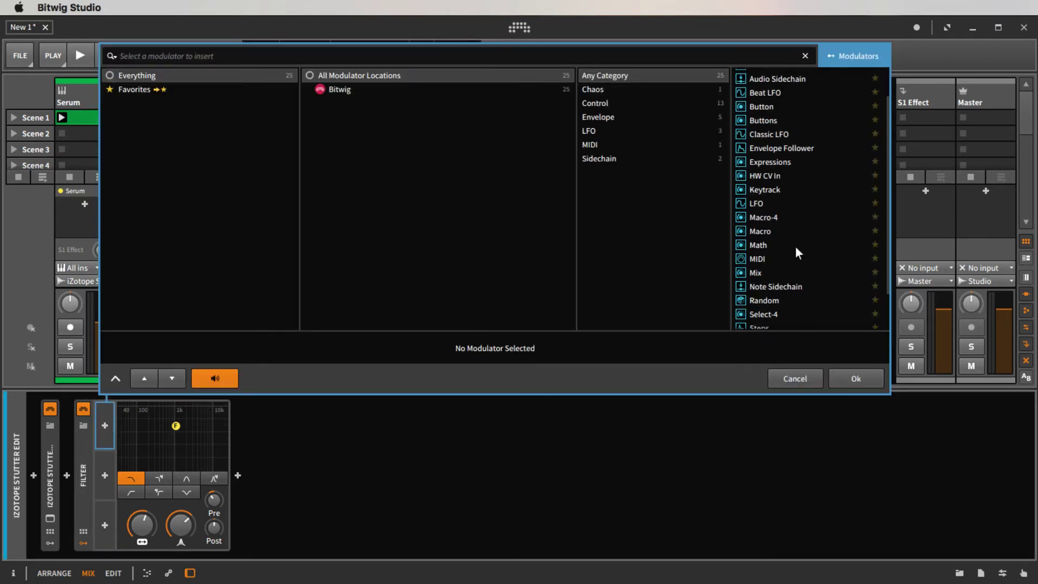
click(761, 298)
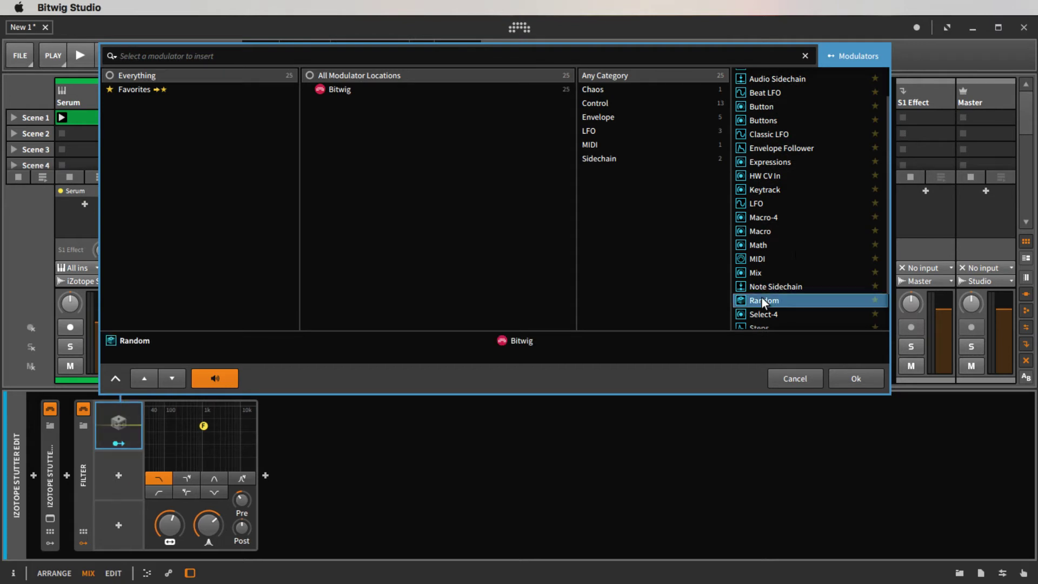
click(830, 380)
click(121, 475)
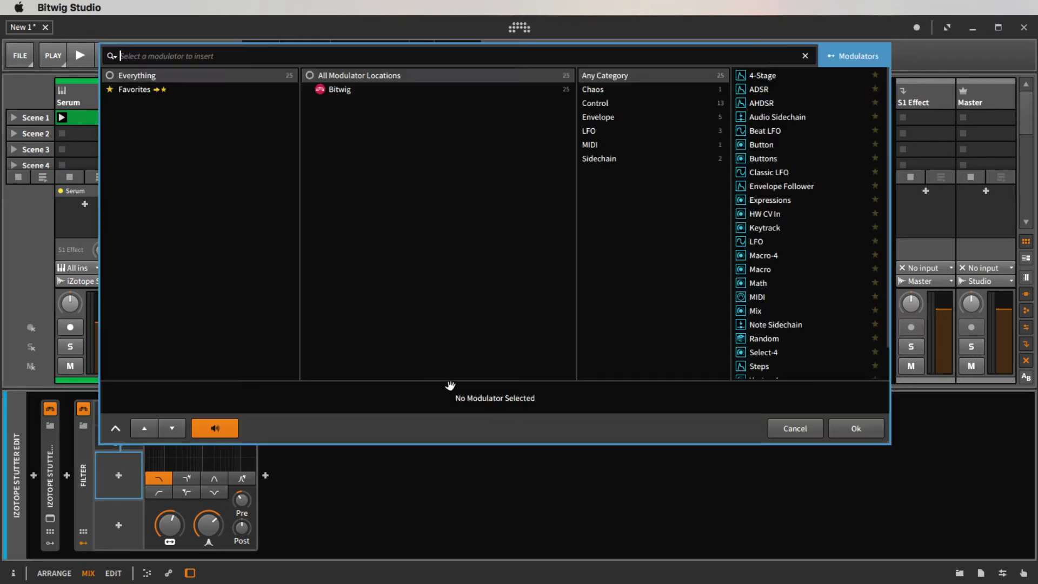
click(750, 341)
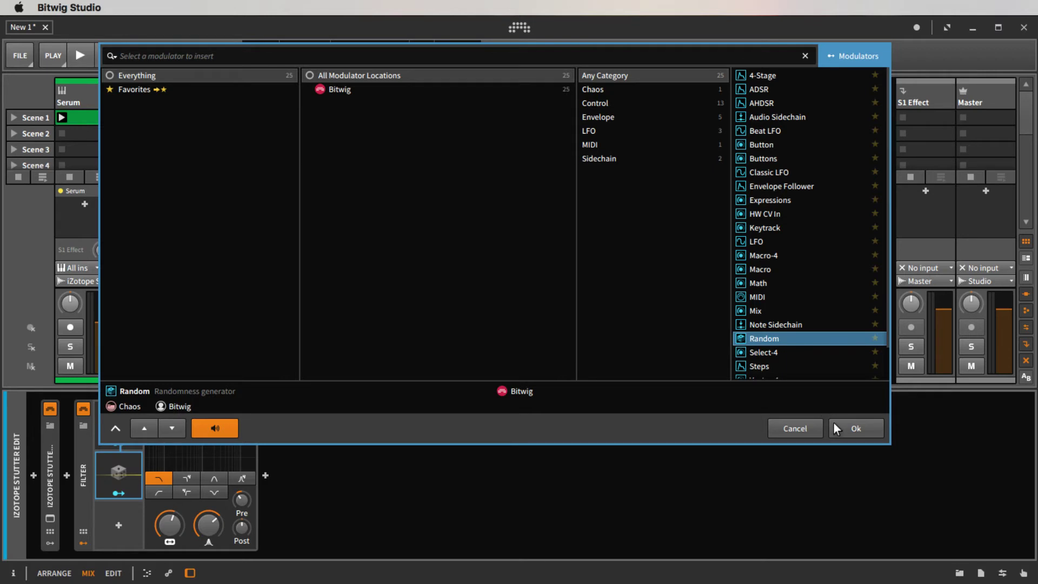
click(852, 427)
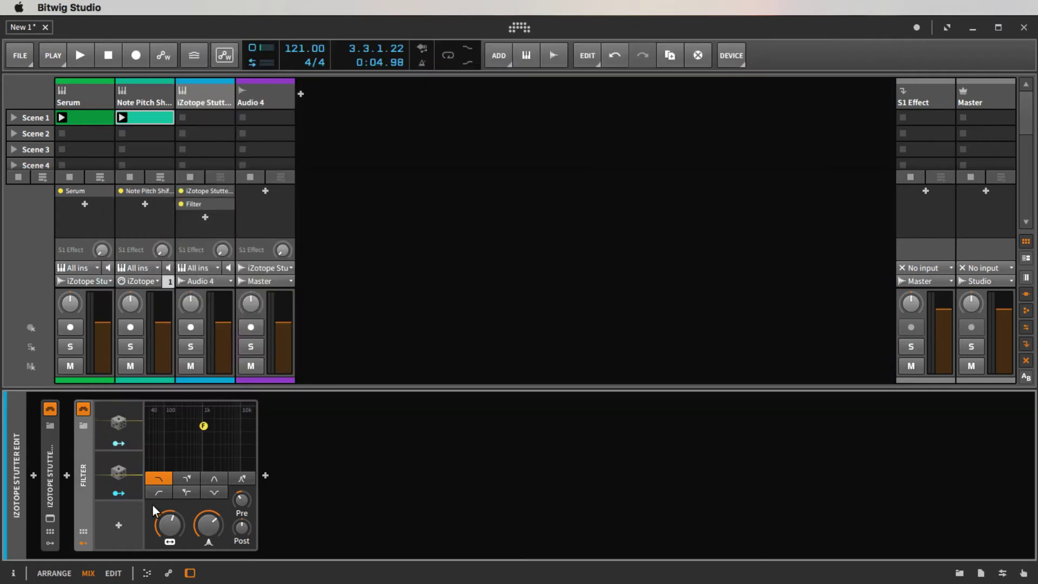
Switch the Filter to band-pass with lower cutoff and resonance, and assign the first Random modulator to its cutoff.
click(211, 479)
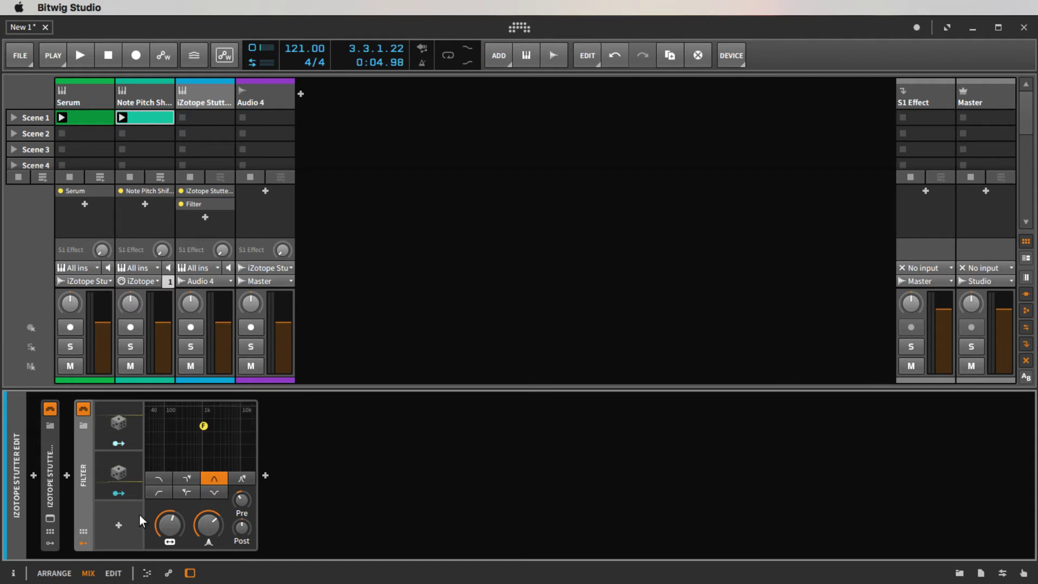
drag(161, 528, 209, 542)
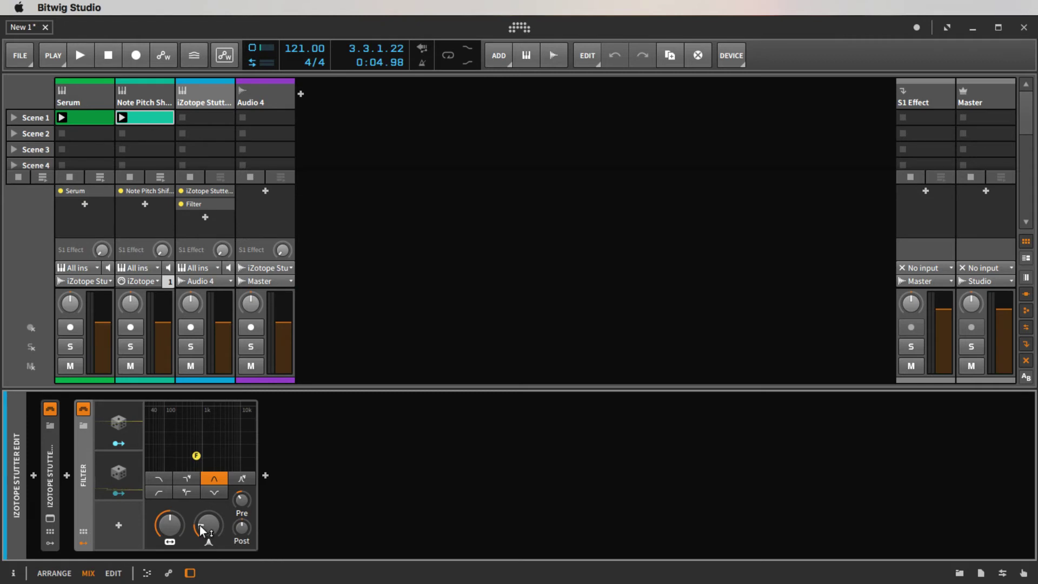
click(120, 442)
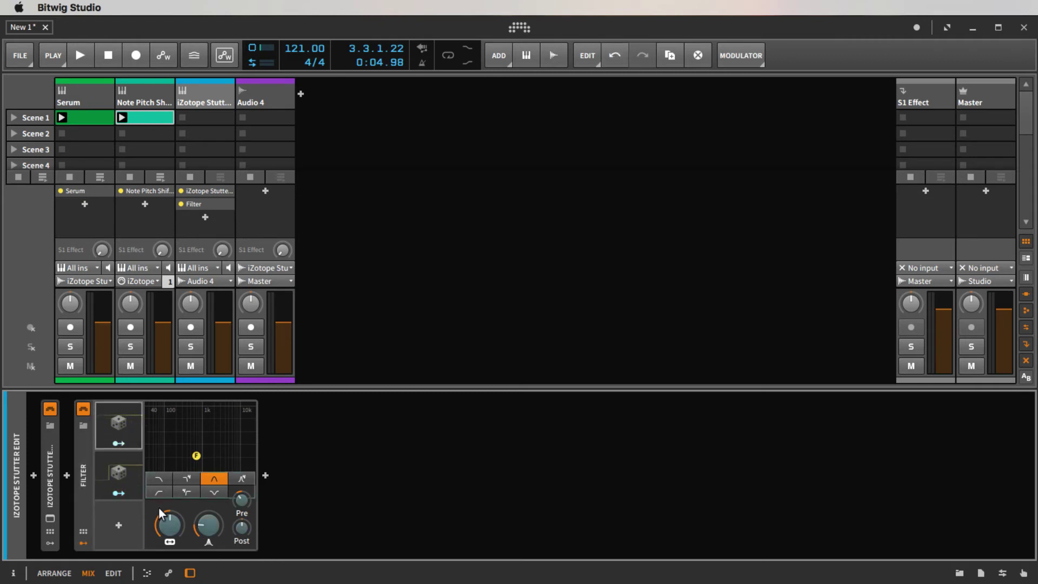
drag(168, 524, 167, 489)
Set the first Random modulator's rate to 3.63 Hz with full smoothing and a slightly reduced amount.
click(116, 427)
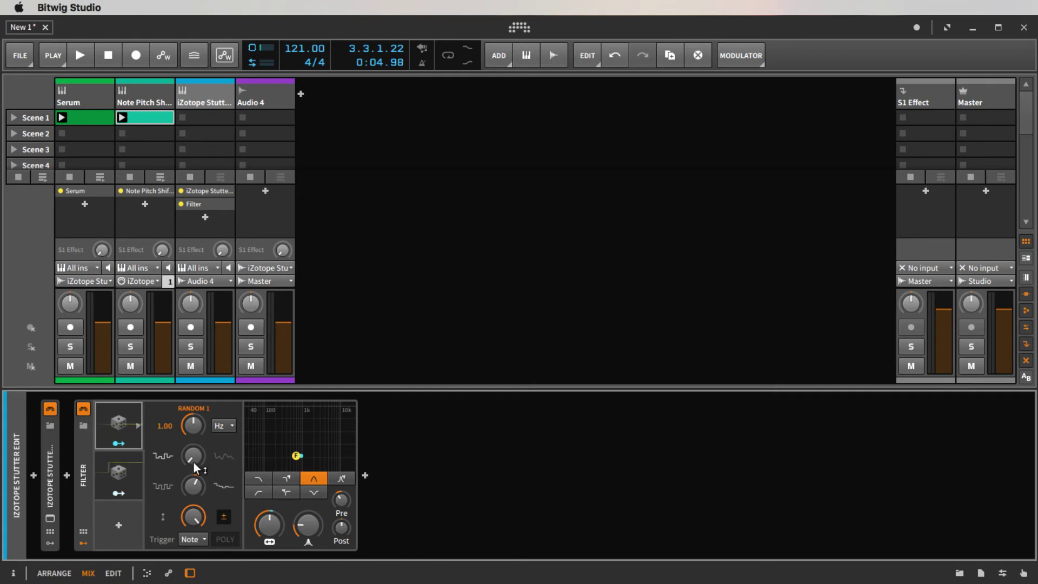
drag(193, 460, 189, 439)
drag(196, 478, 196, 479)
drag(193, 516, 192, 515)
click(193, 517)
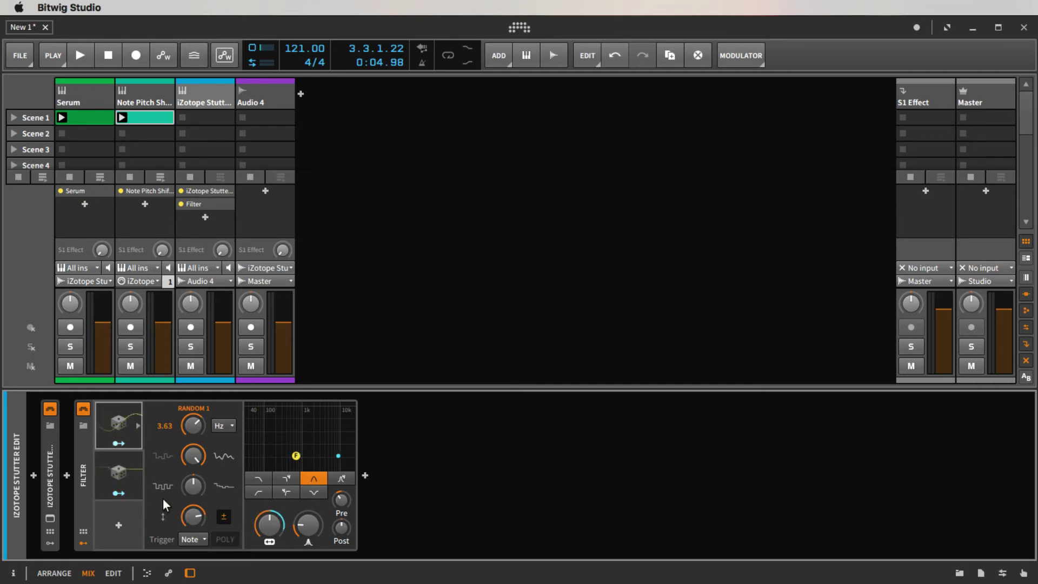
click(118, 430)
Assign the second Random modulator to the Filter's resonance and set it to 2.63 Hz with full smoothing and a reduced amount.
click(122, 462)
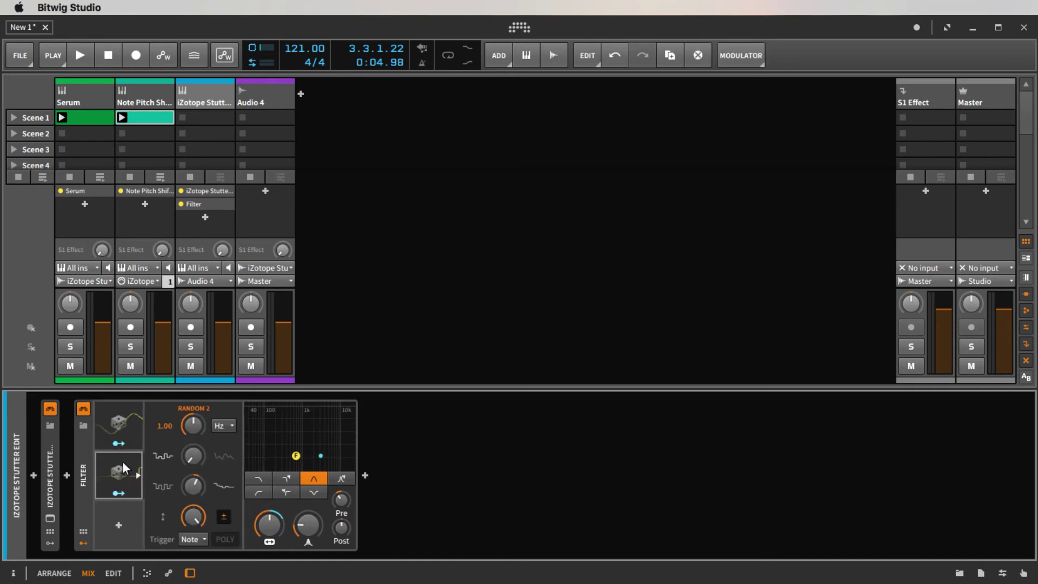
click(118, 493)
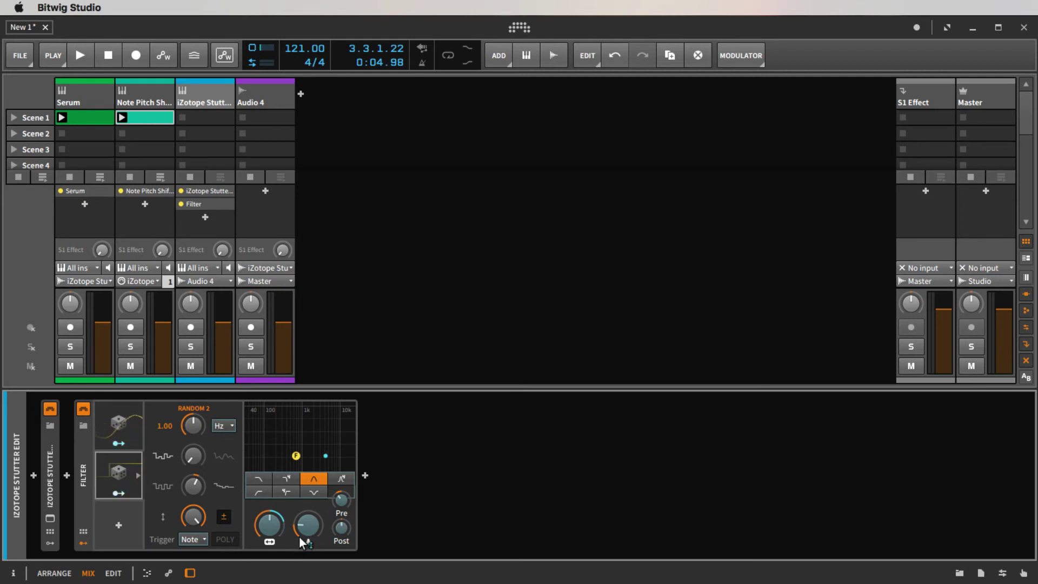
drag(300, 533, 300, 513)
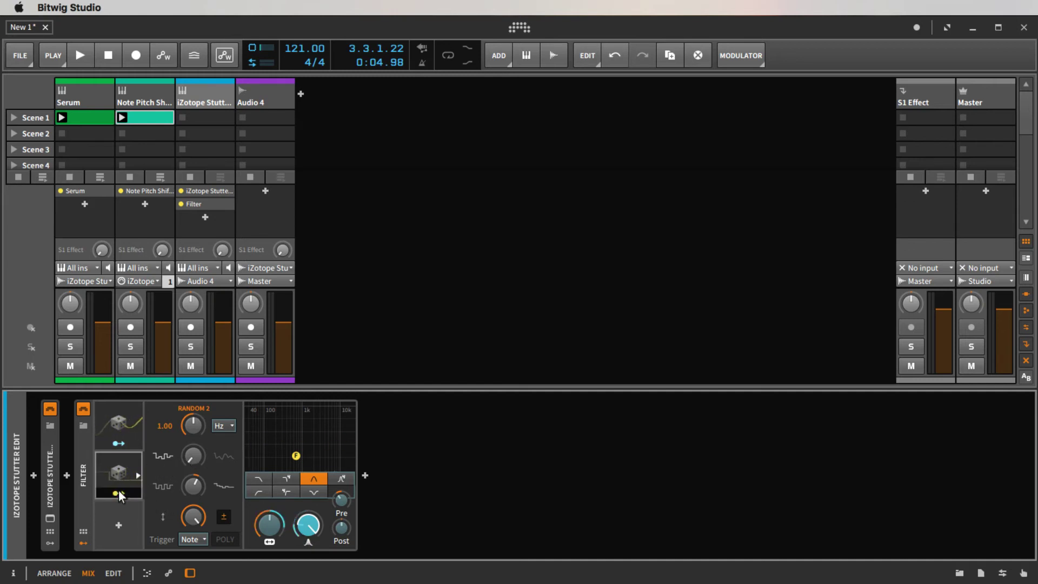
drag(187, 433, 193, 458)
click(193, 531)
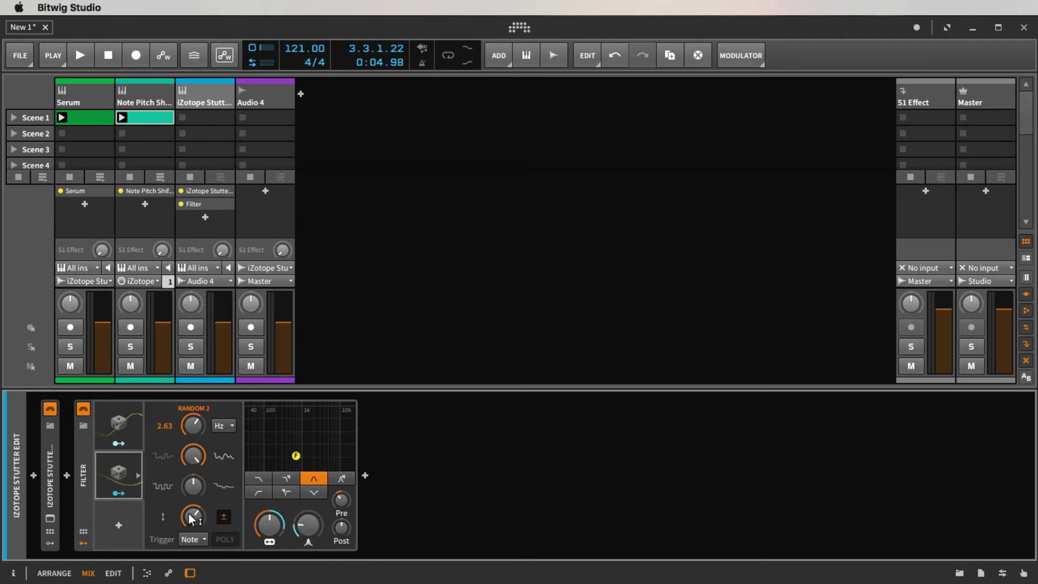
drag(189, 514, 189, 514)
Collapse the Filter's main controls and insert Bitwig's Delay-2 after it with a lowered mix.
click(89, 480)
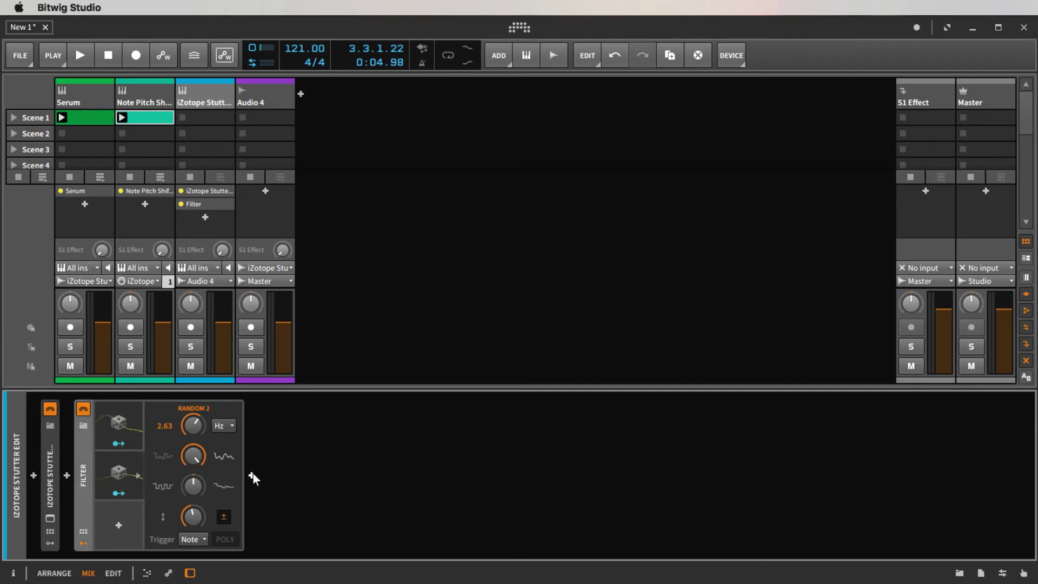
click(86, 474)
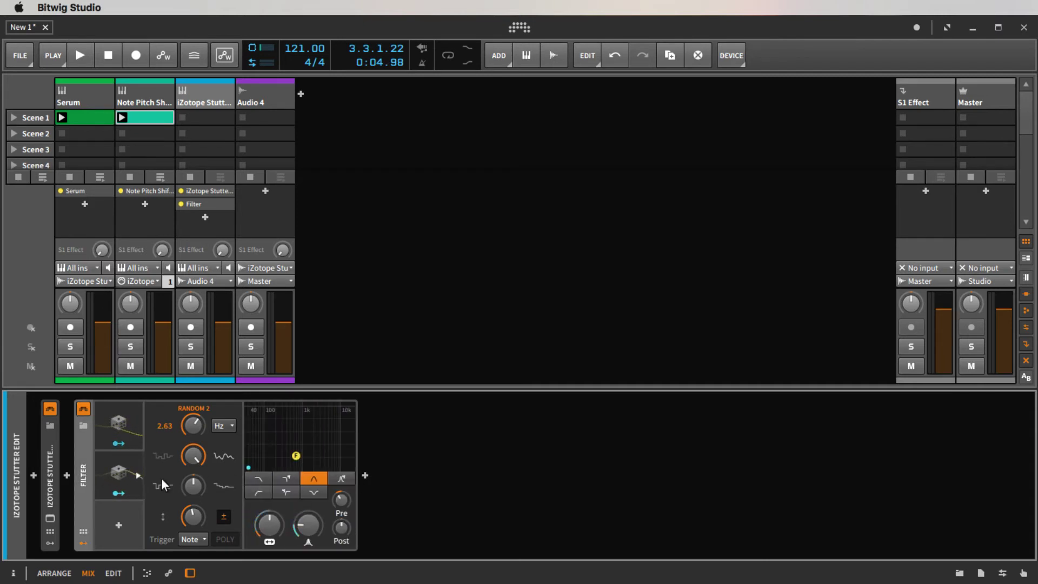
click(82, 474)
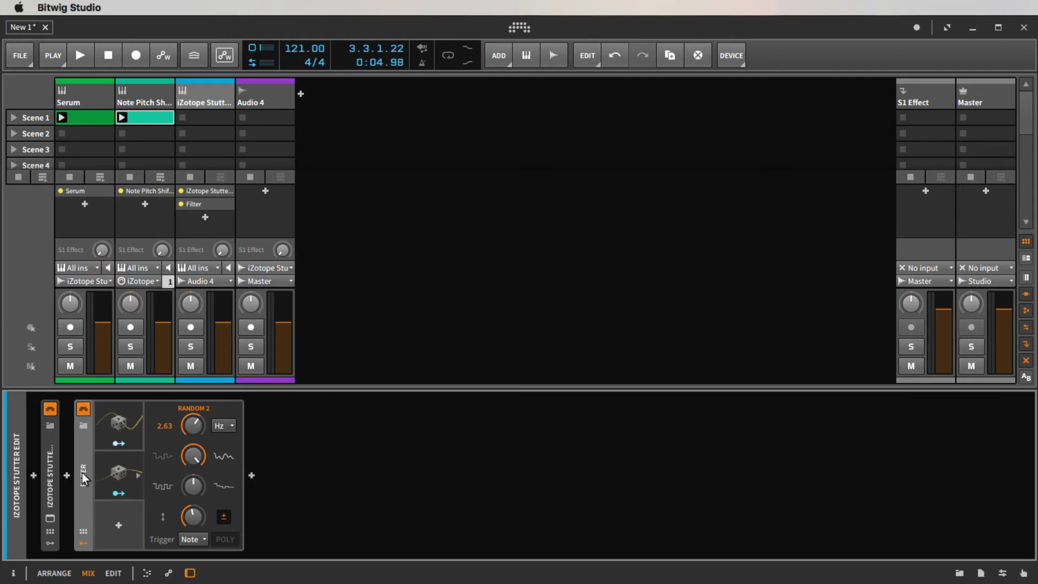
click(252, 476)
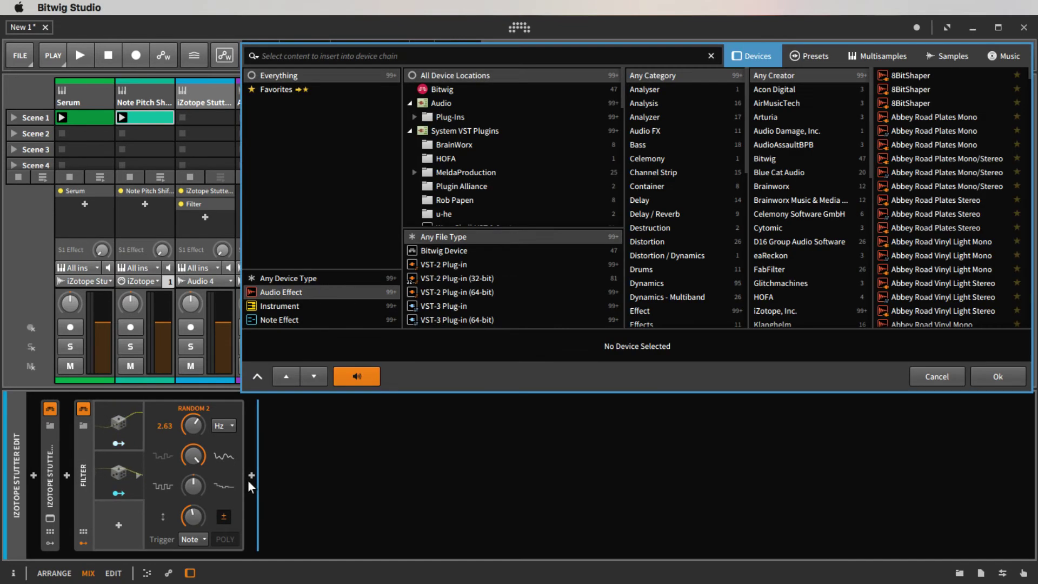
click(442, 90)
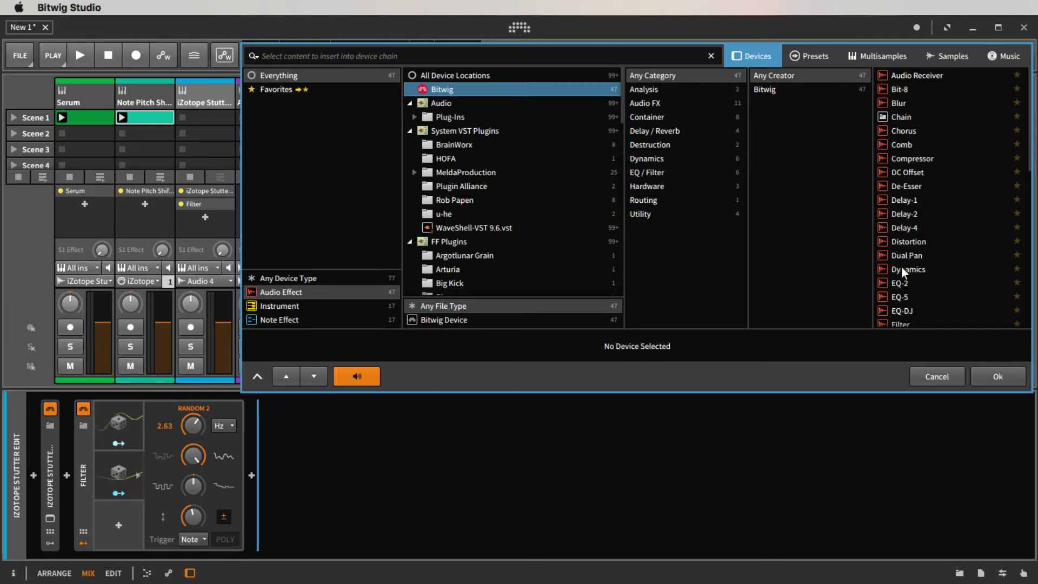
click(903, 214)
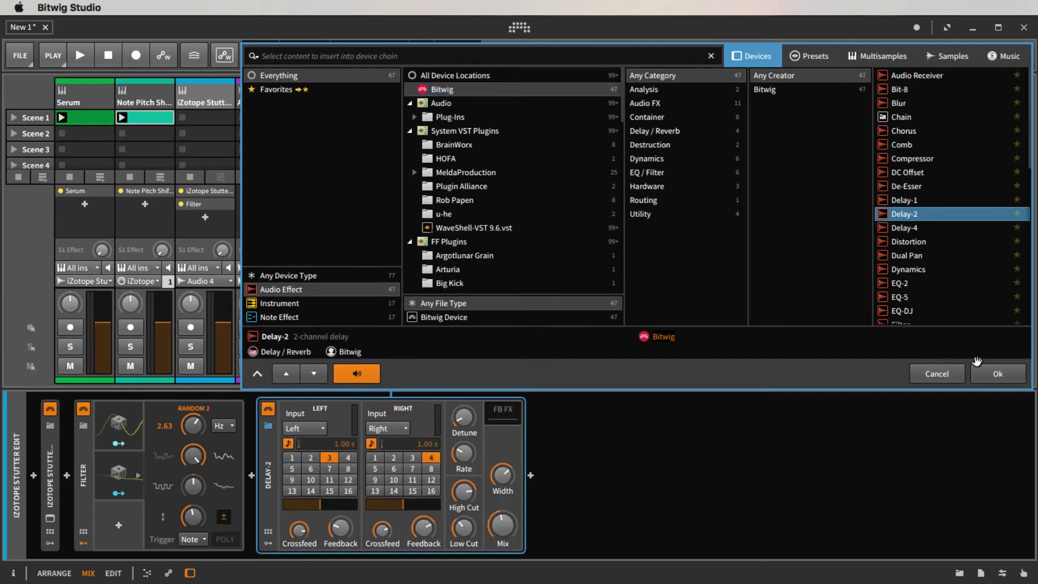
click(997, 374)
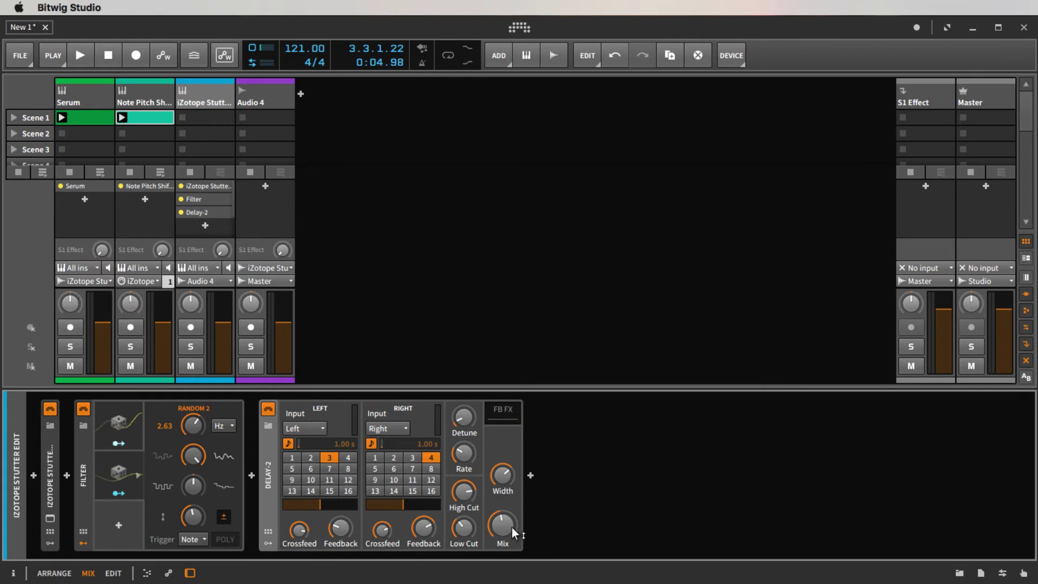
drag(511, 527, 512, 546)
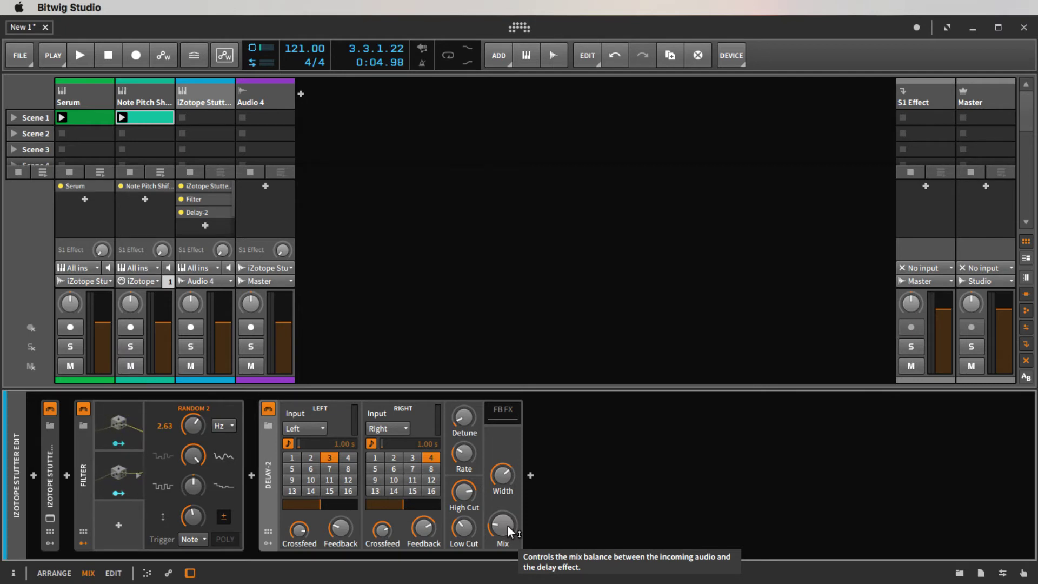
Insert Bitwig's Reverb after Delay-2 and lower its mix.
click(531, 476)
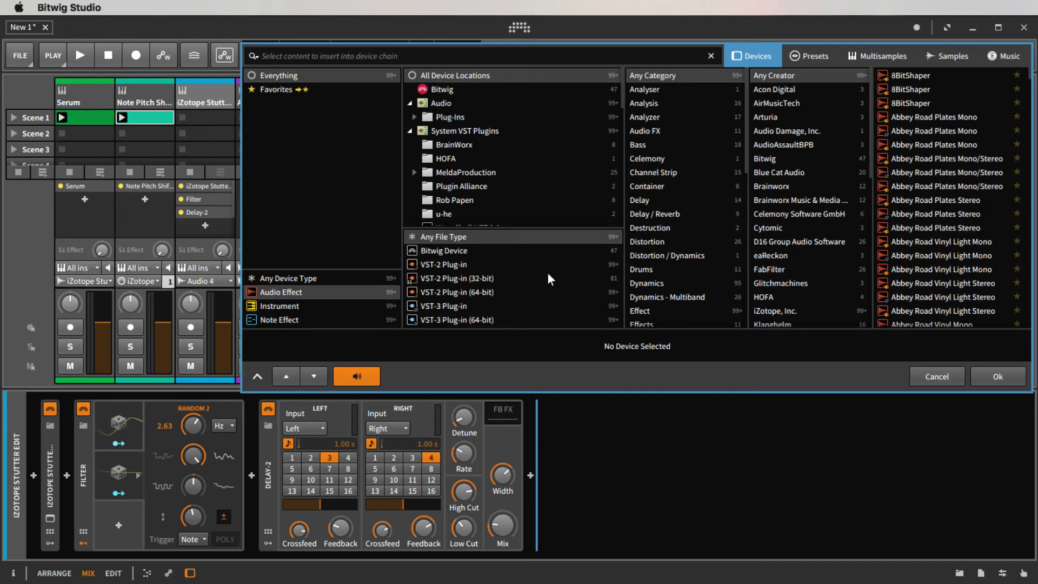
click(438, 89)
scroll(893, 265, down, 5)
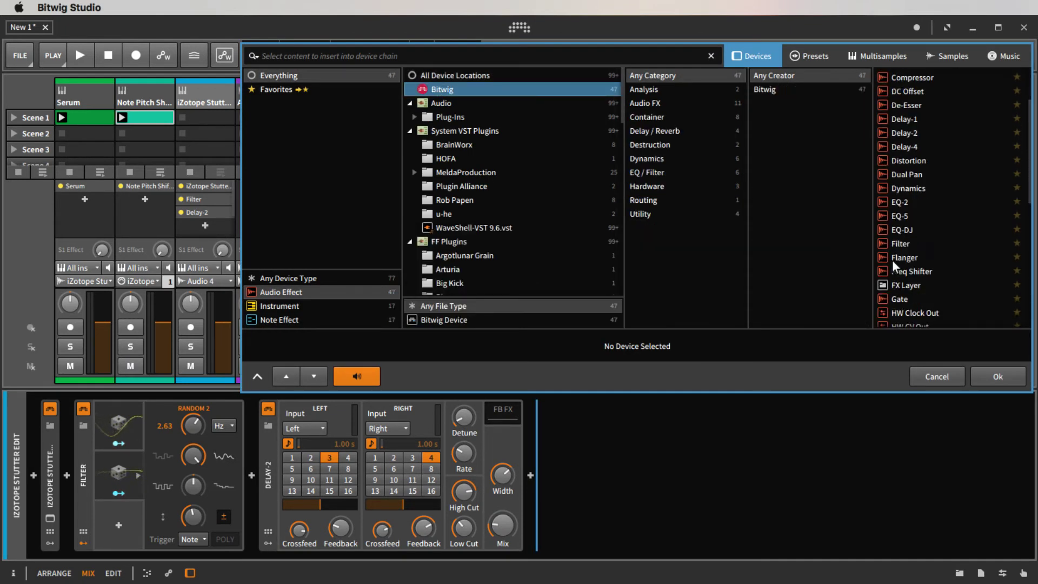
scroll(893, 265, down, 2)
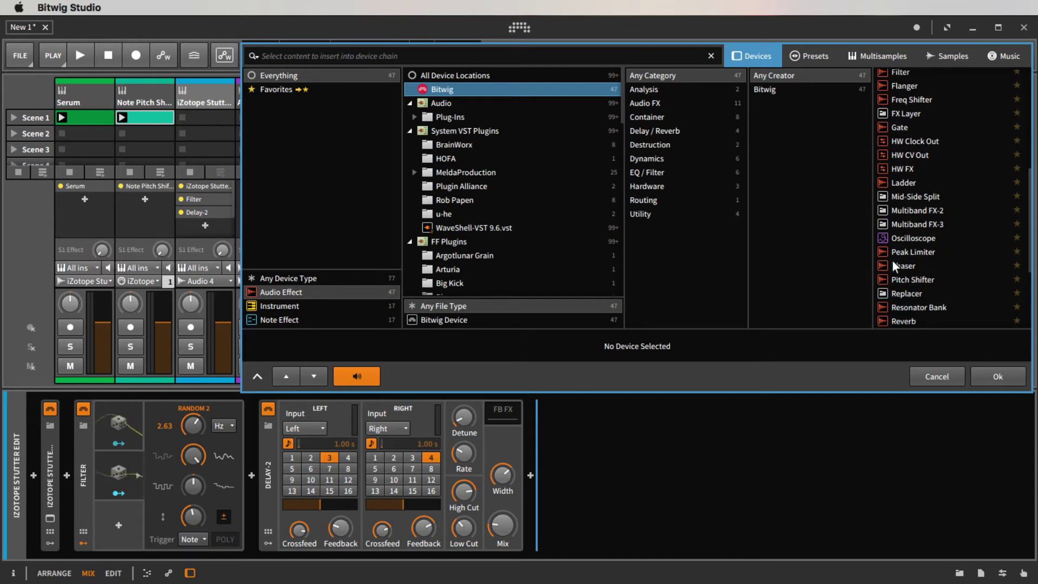
click(910, 300)
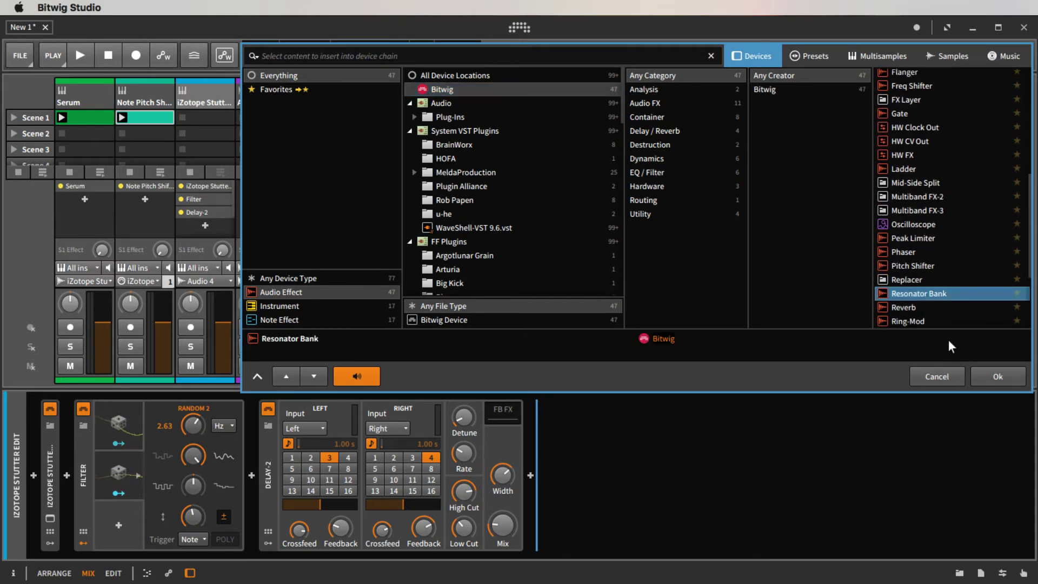
click(913, 307)
click(989, 372)
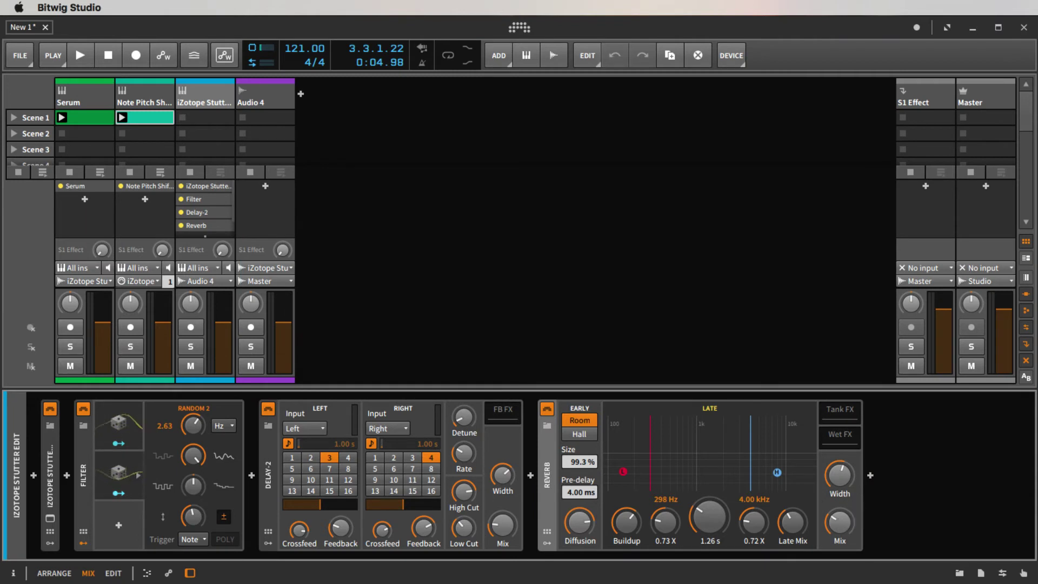
mouse_move(840, 524)
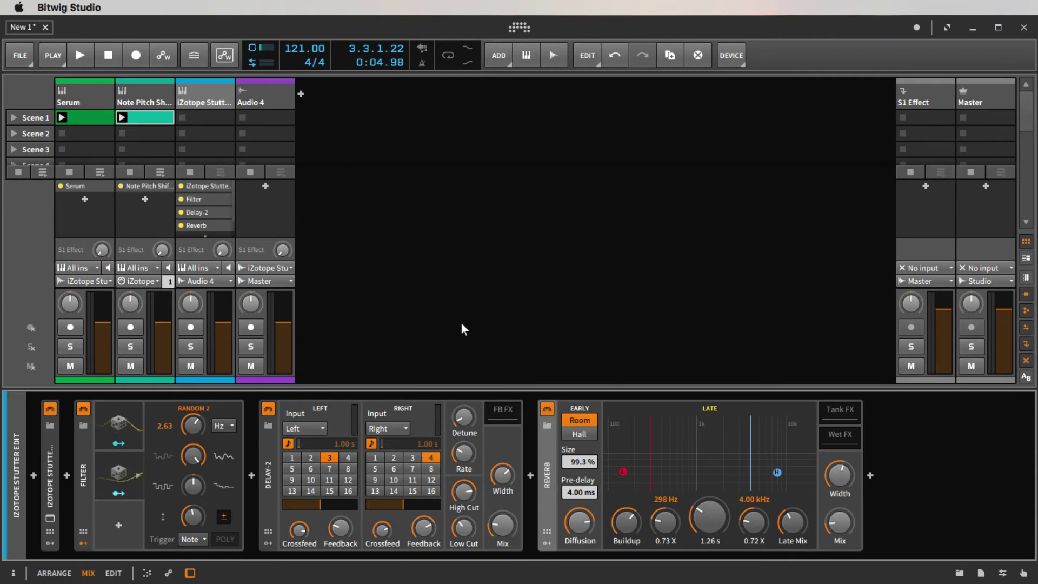
Start playback, raise the Audio 4 track's volume to about +2 dB and briefly solo it to hear the effect chain.
key(space)
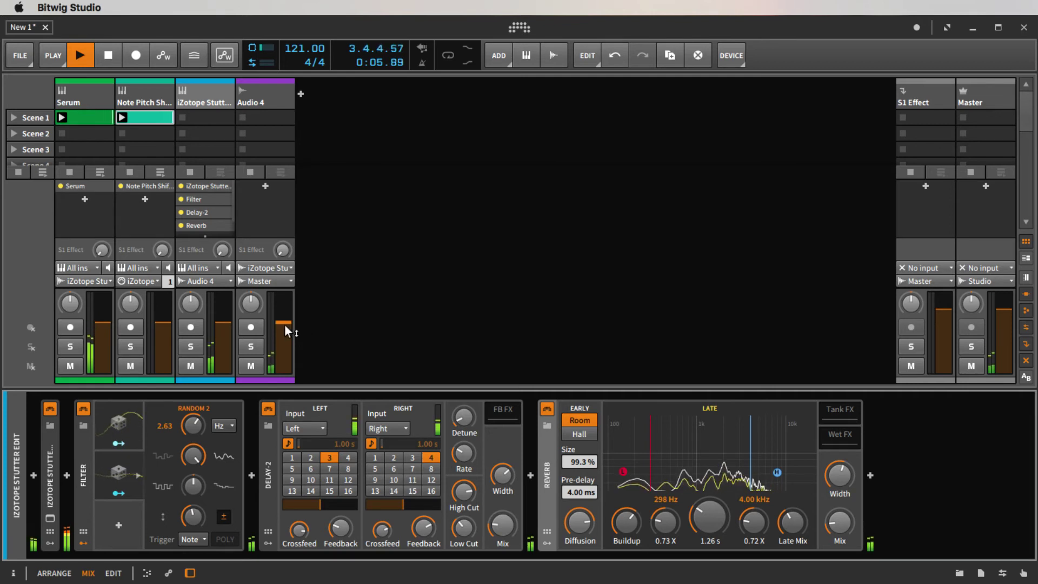
drag(284, 322, 285, 307)
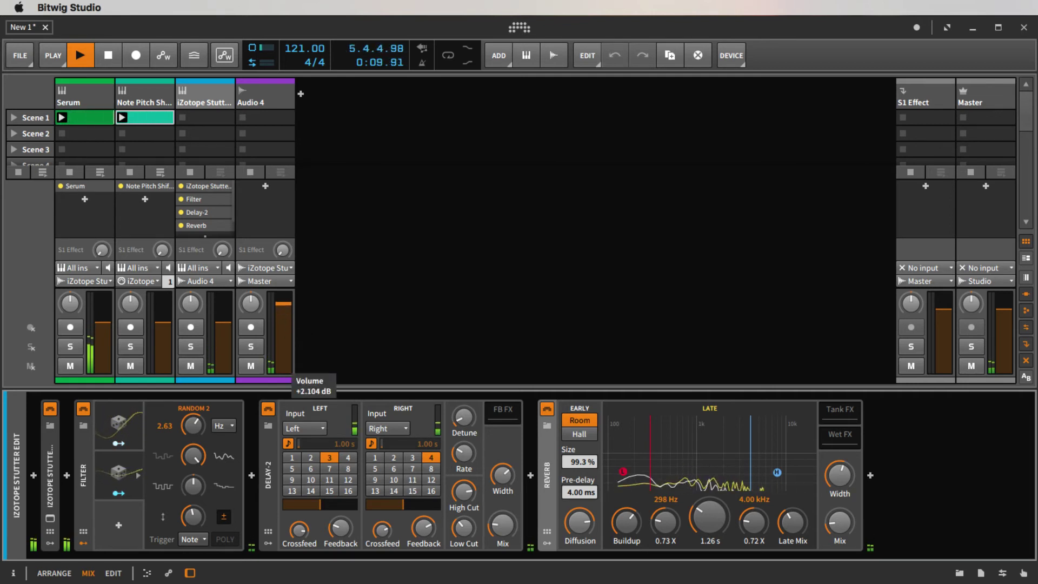
drag(284, 304, 263, 313)
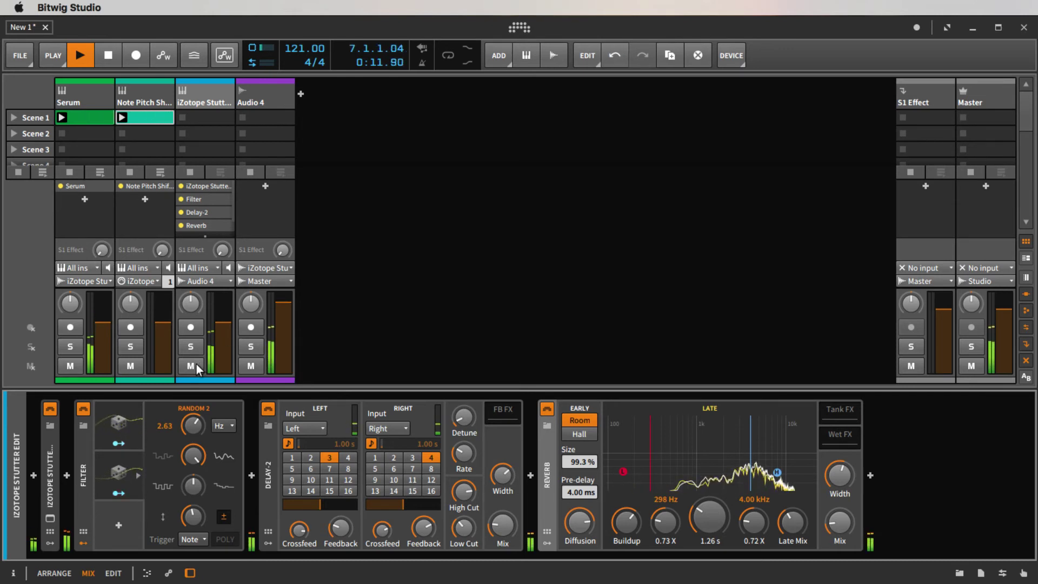
click(254, 348)
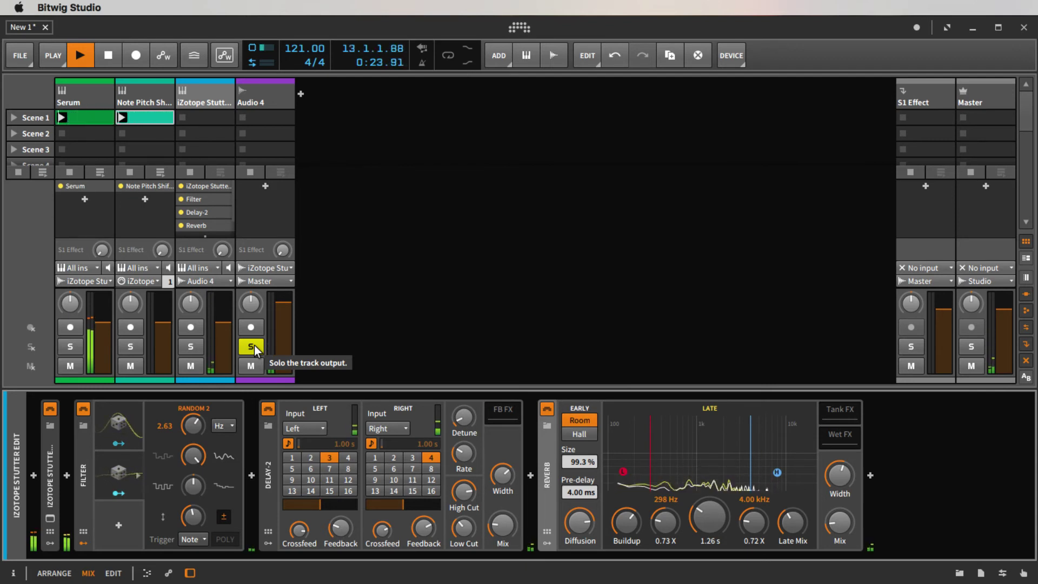
click(253, 348)
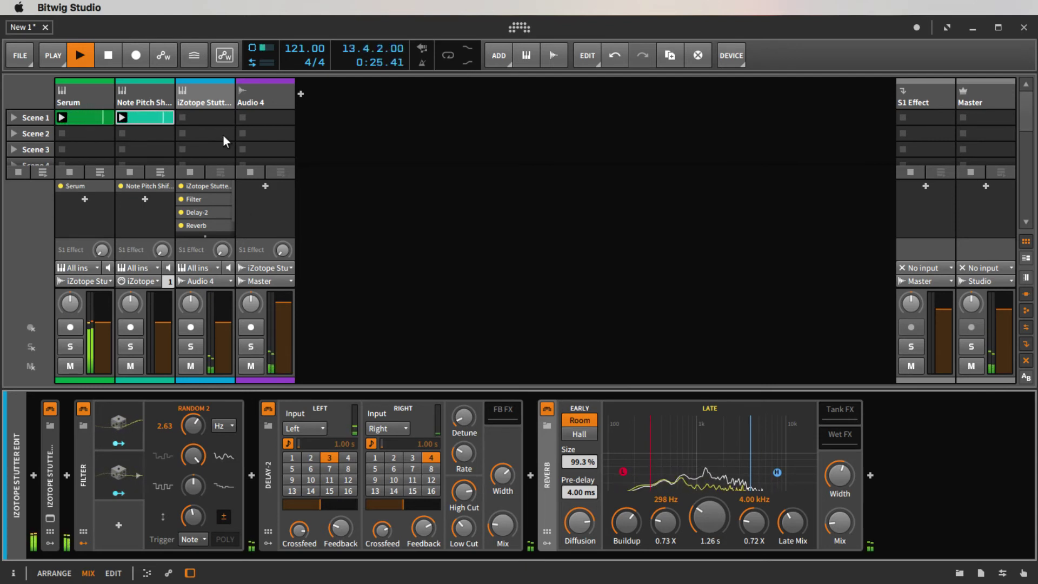
Expand the Filter device on the Stutter Edit track to examine its response during playback.
click(209, 102)
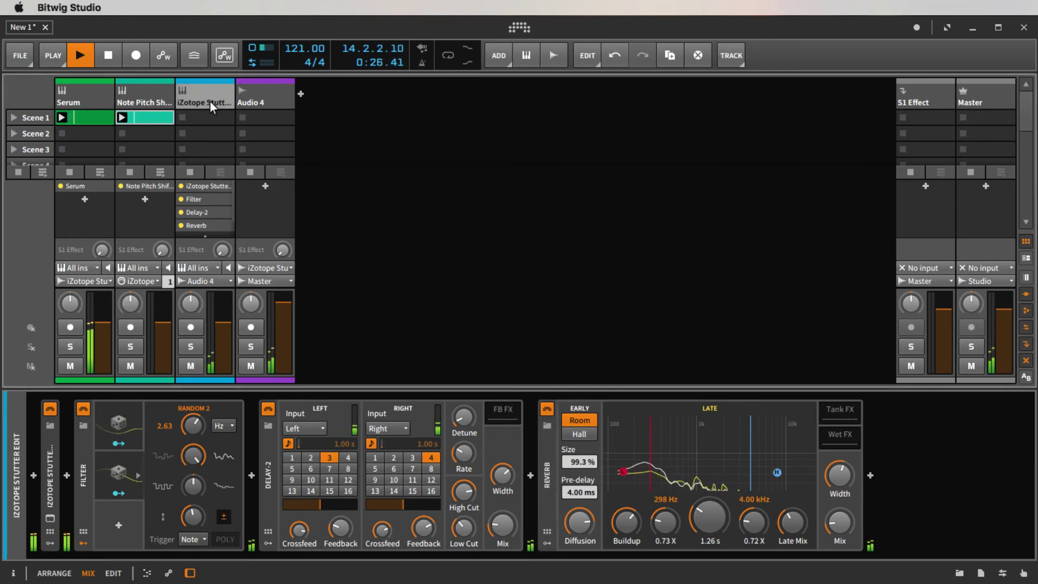
click(88, 485)
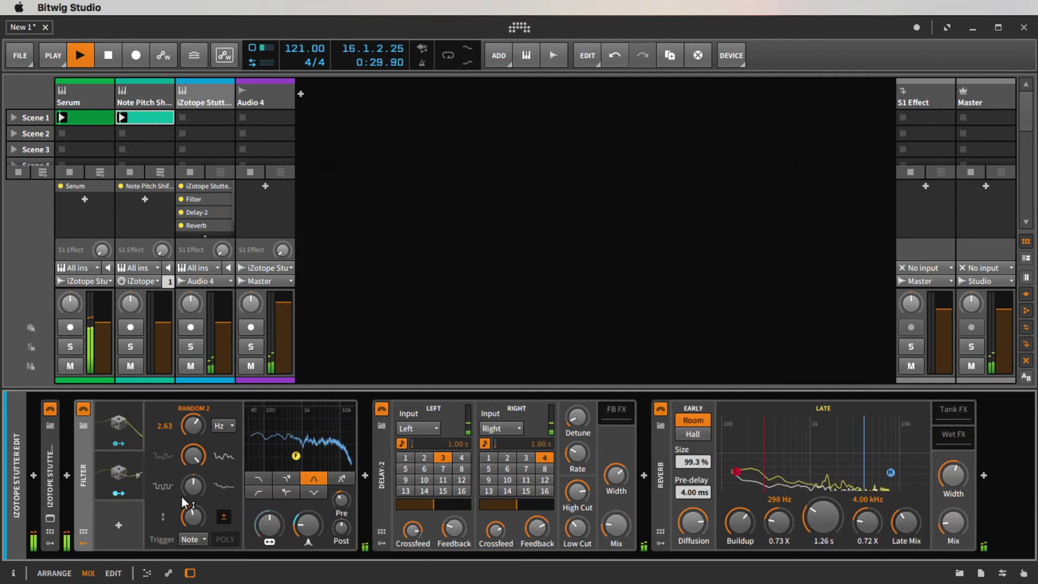
Set the Filter's resonance to about 25 % during playback and briefly try the neighbouring filter type before restoring the original one.
mouse_move(180, 495)
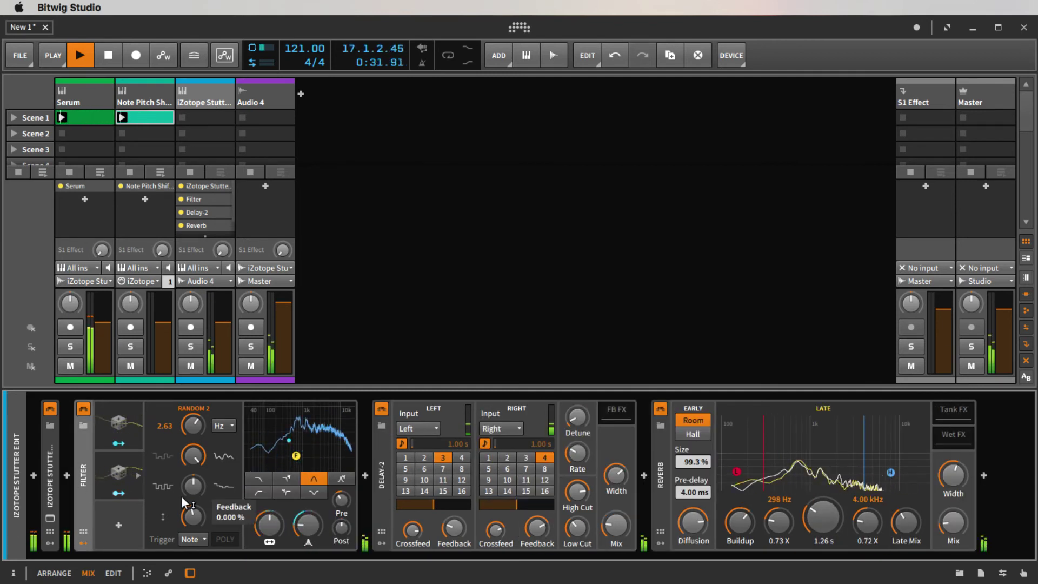
mouse_move(297, 524)
mouse_move(298, 524)
mouse_down()
mouse_move(298, 511)
mouse_move(275, 526)
mouse_move(271, 505)
mouse_move(281, 529)
mouse_move(306, 518)
mouse_move(300, 523)
mouse_up()
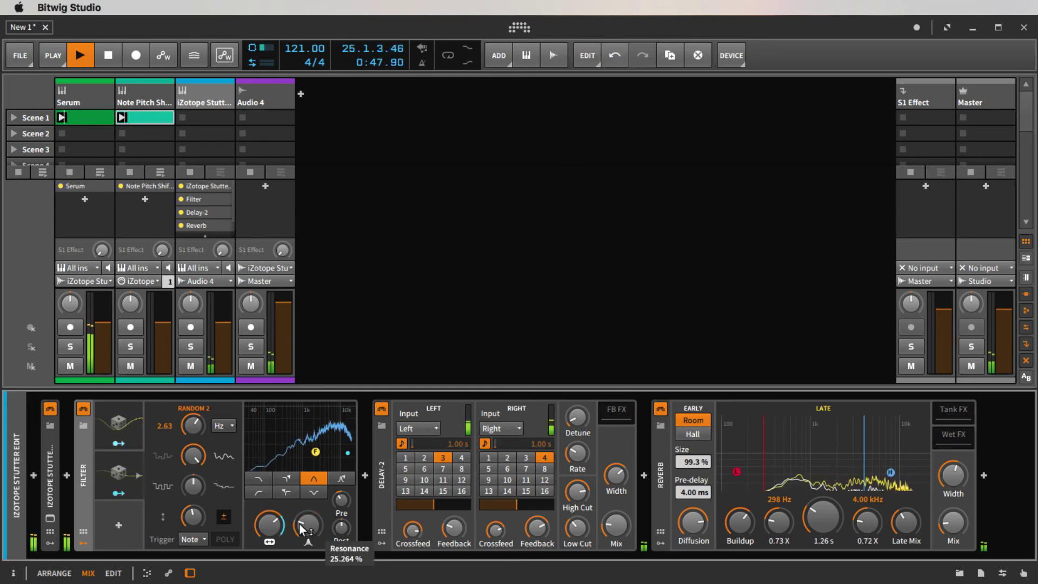
drag(300, 523, 299, 525)
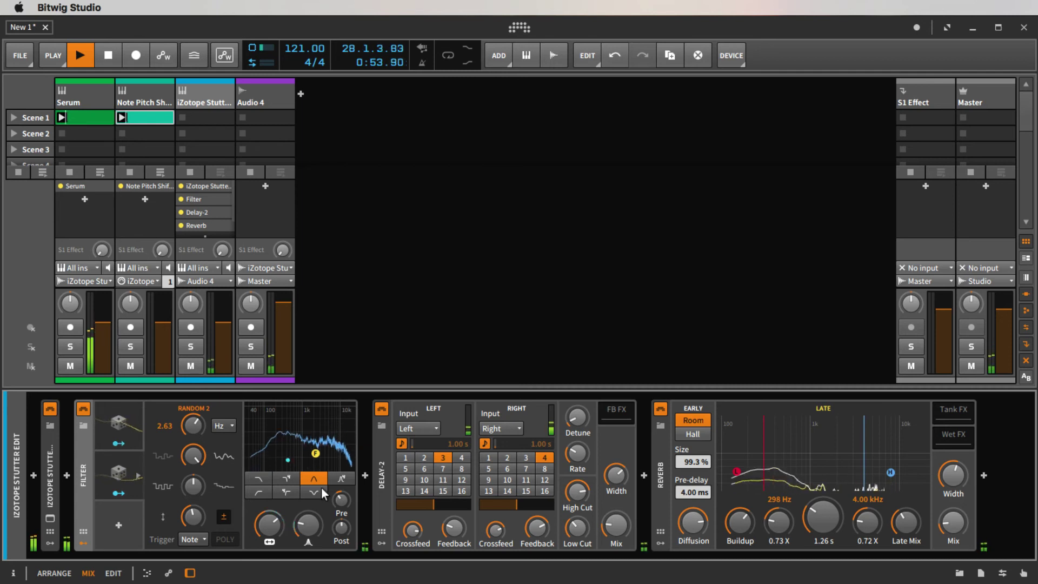
click(338, 477)
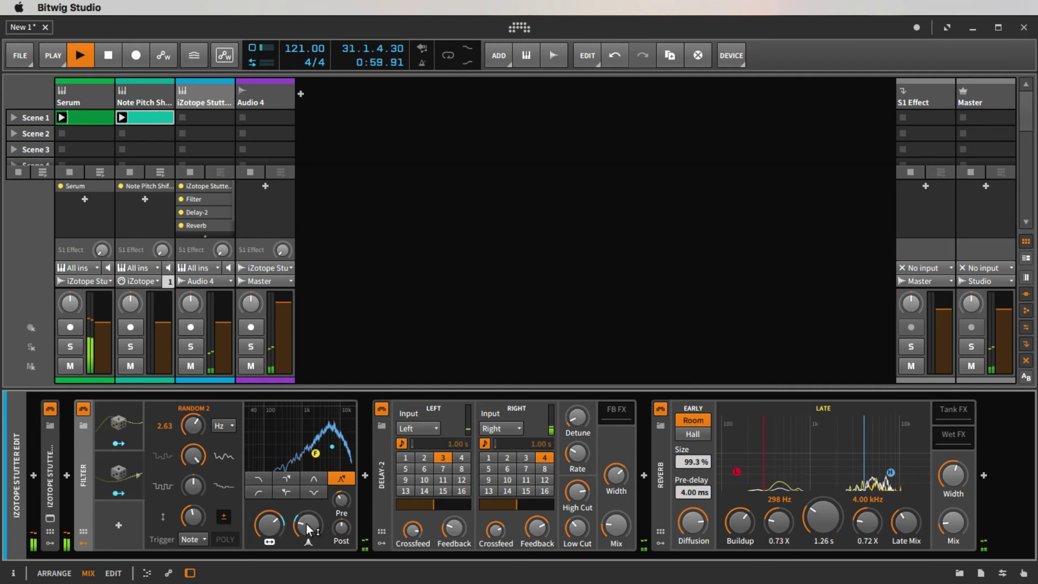
click(307, 479)
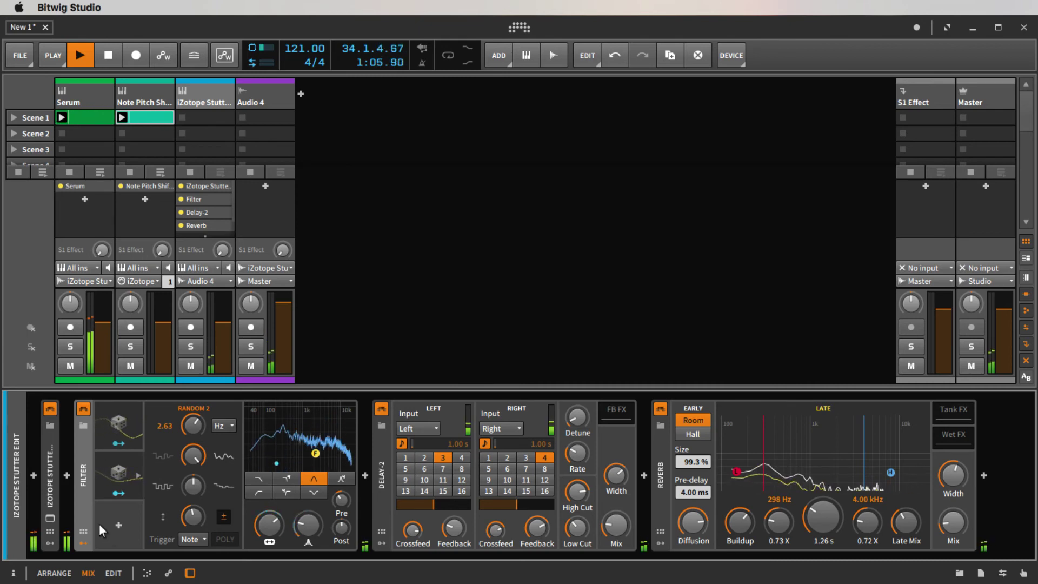
Open the Stutter Edit plug-in window and load the Light Cycle [BT] bank.
click(51, 518)
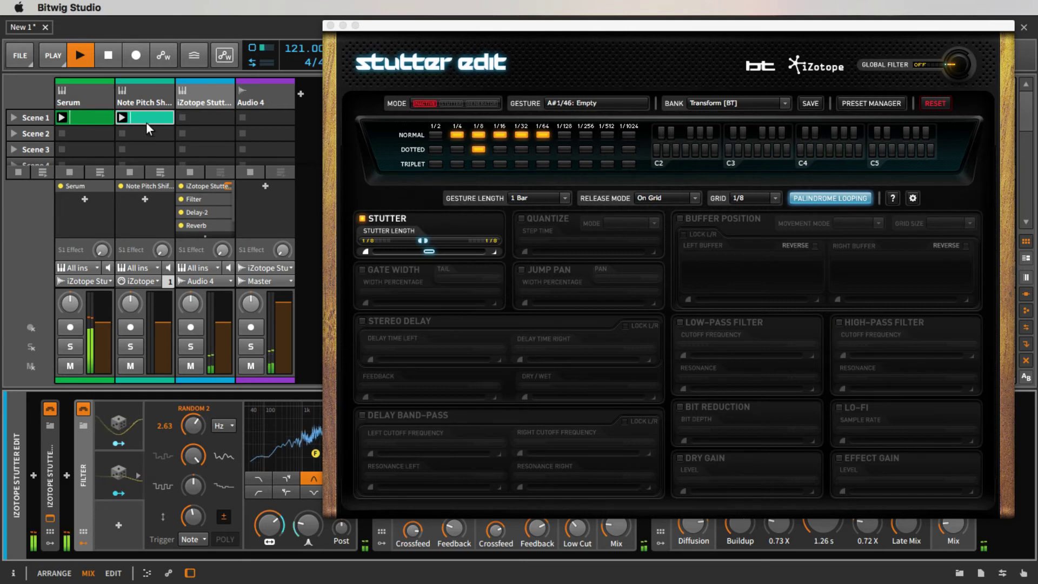
click(751, 103)
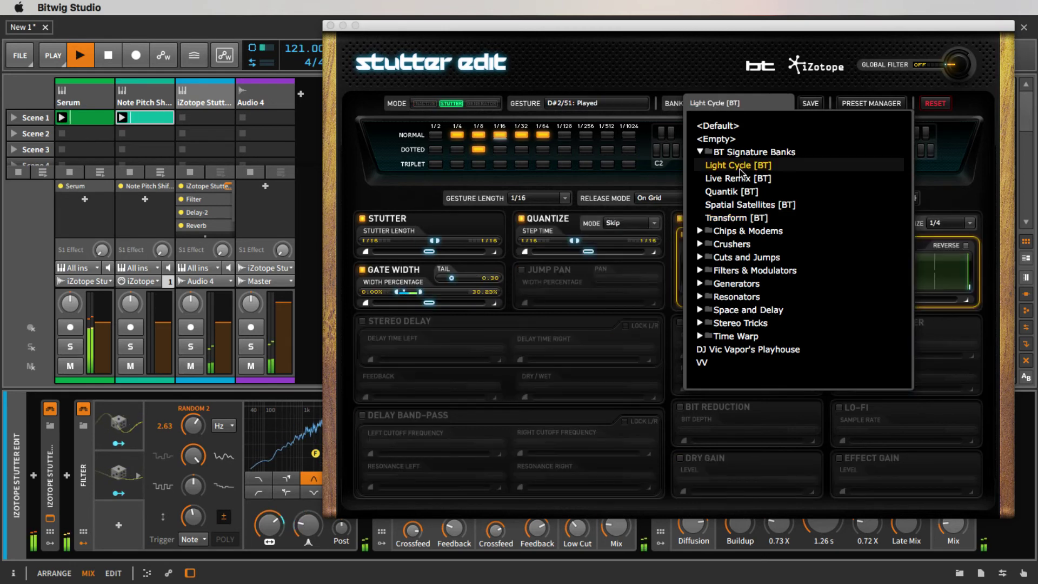
click(740, 167)
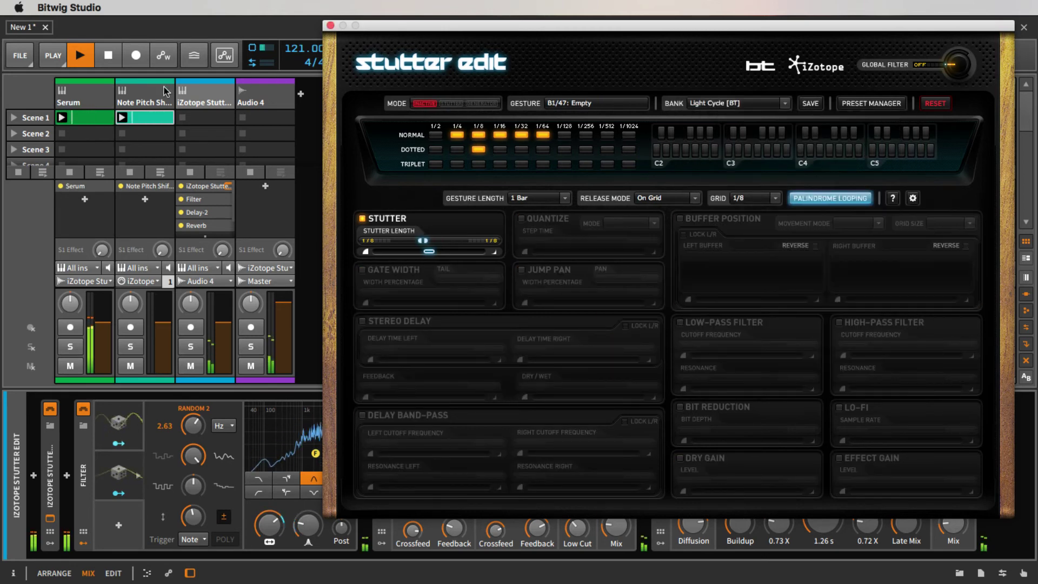
Switch from Stutter Edit to the Serum plug-in, step through its bass presets to load BASS - Eagle, and close its window.
click(95, 100)
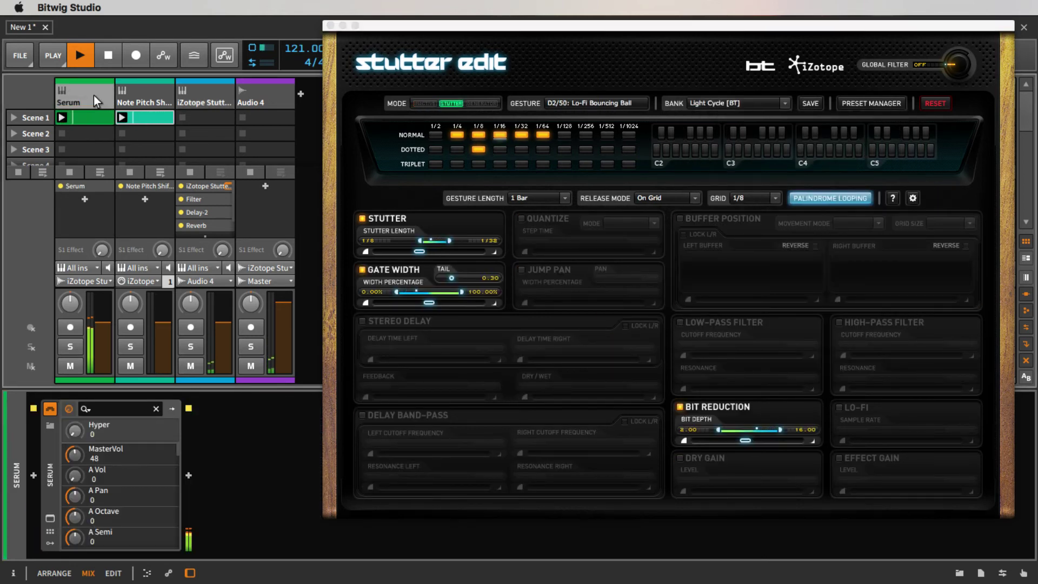
click(331, 25)
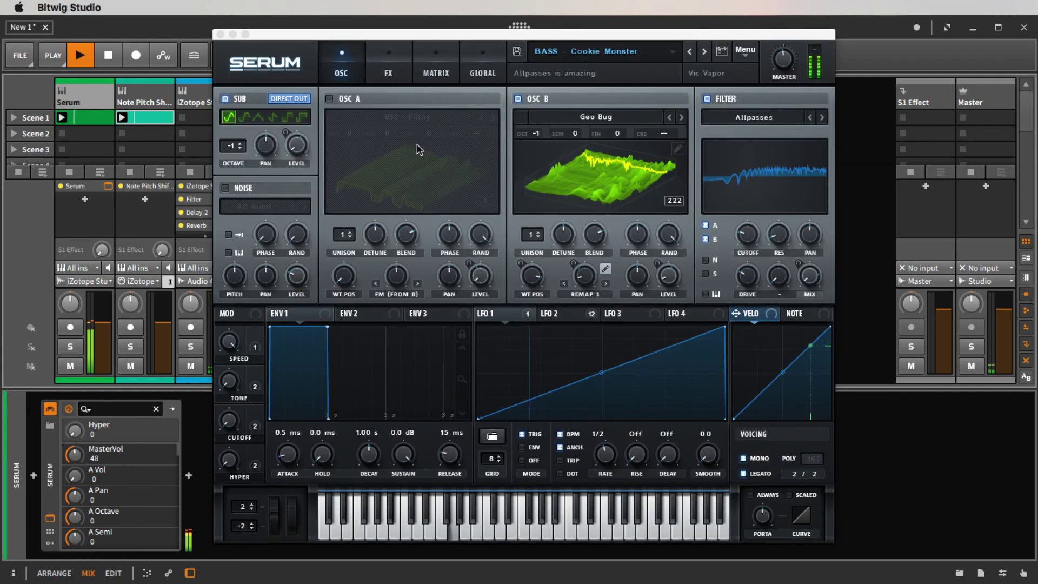
click(584, 56)
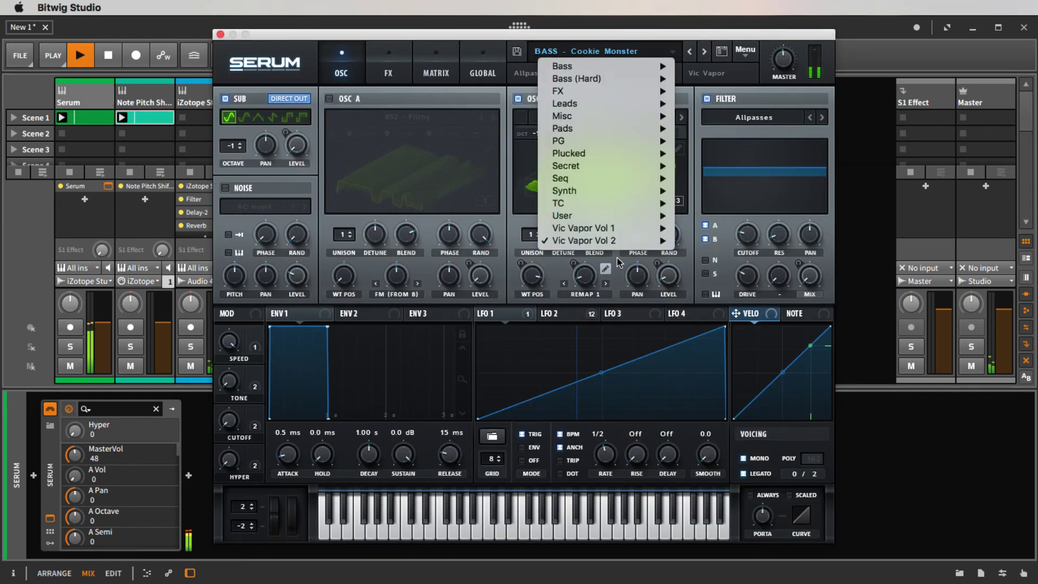
mouse_move(616, 241)
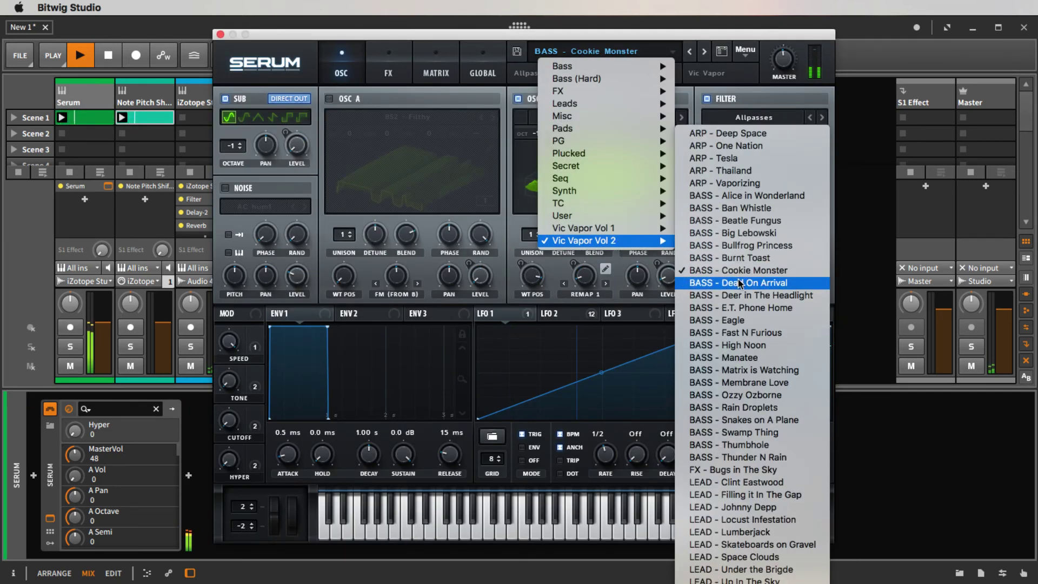
click(706, 52)
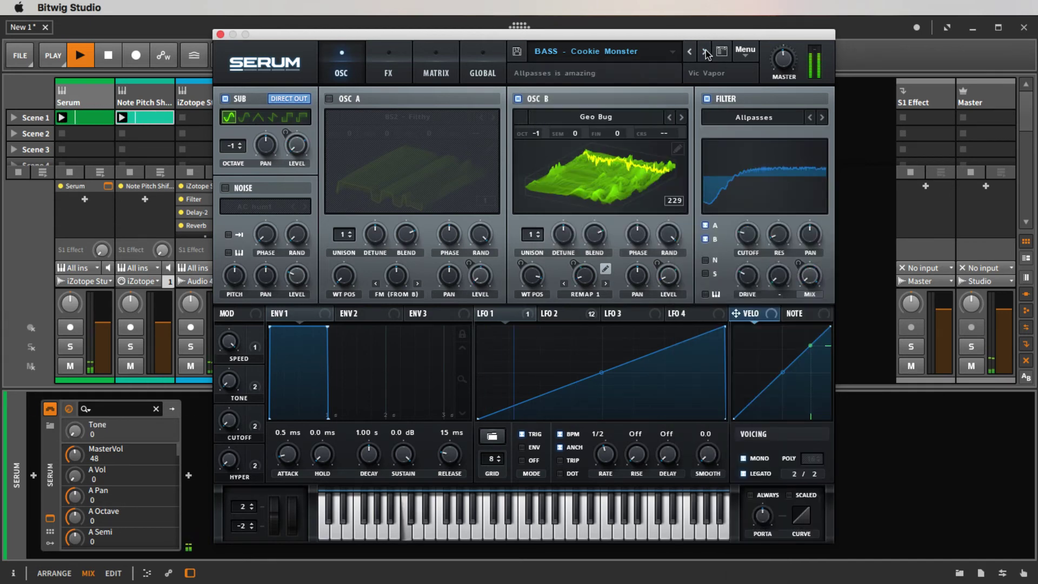
click(706, 52)
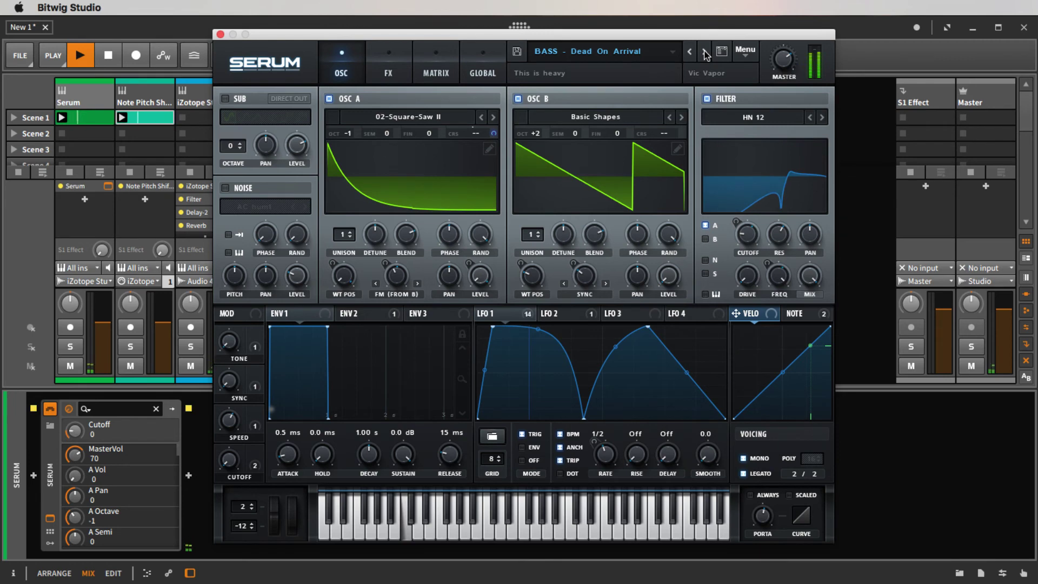
click(705, 54)
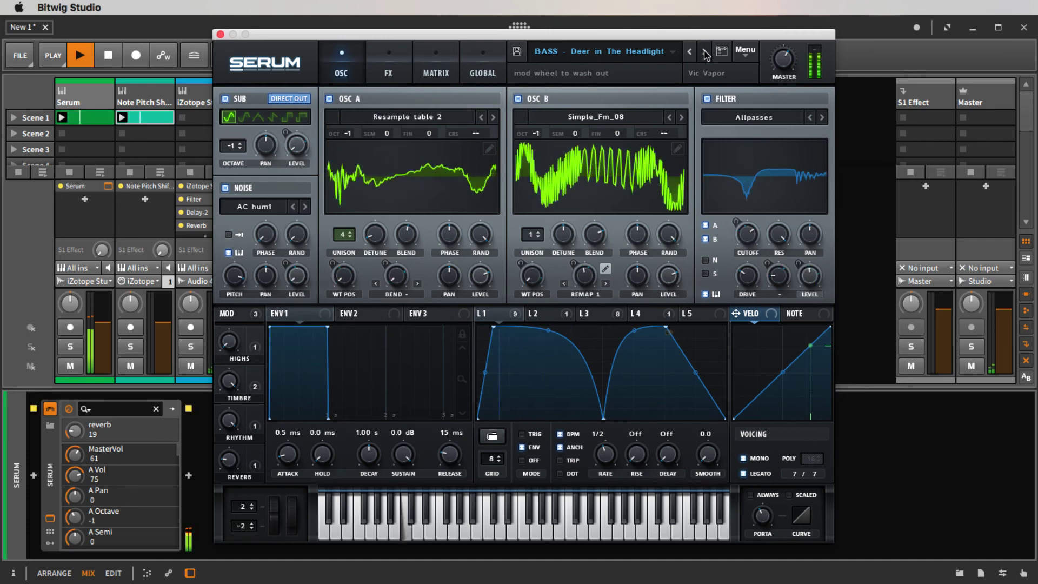
click(706, 53)
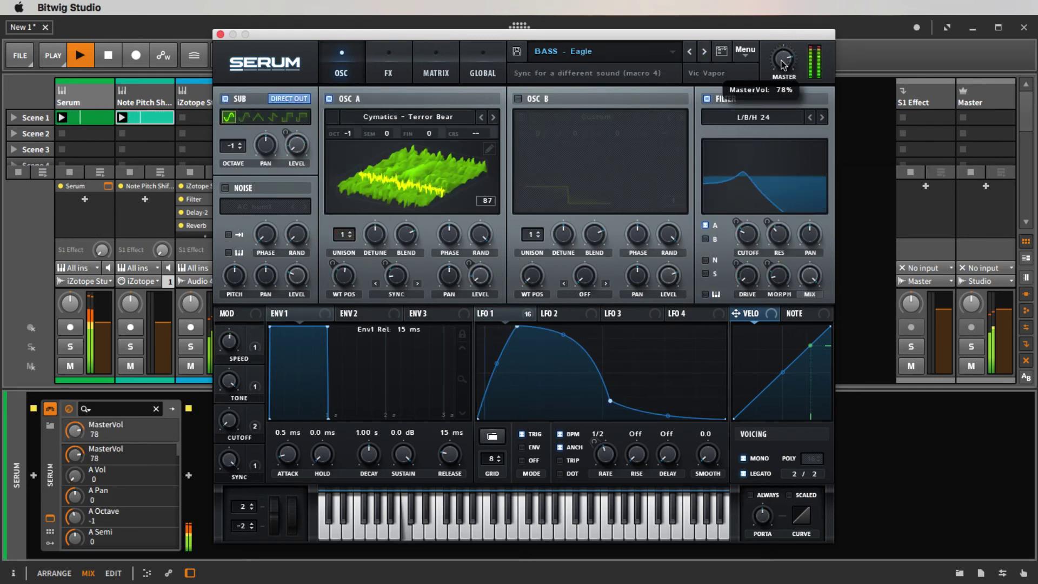
click(220, 34)
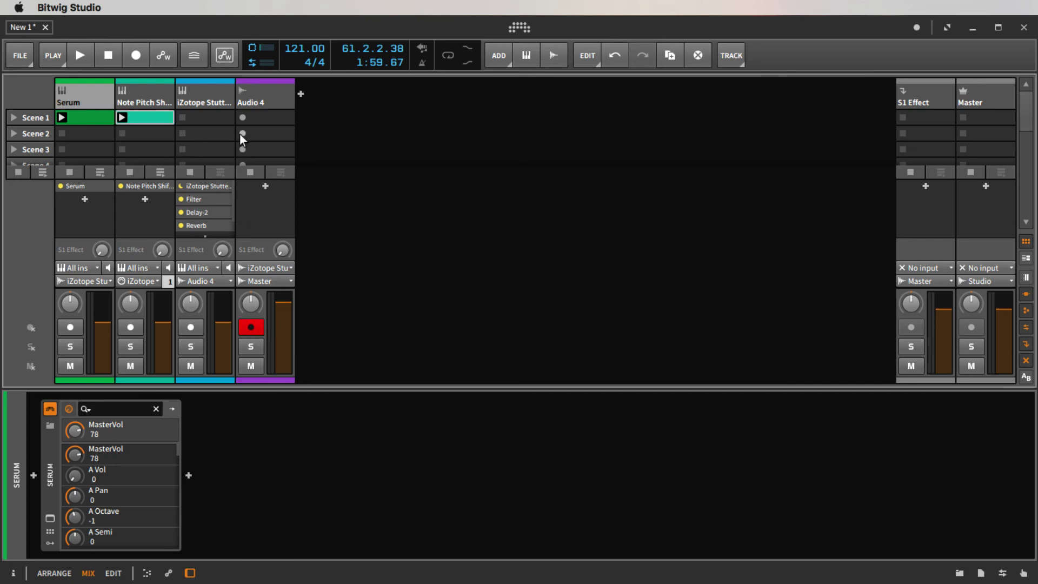
Record the processed audio into Audio 4's Scene 1 slot and inspect the growing clip in the full-size editor before returning to the mixer.
key(space)
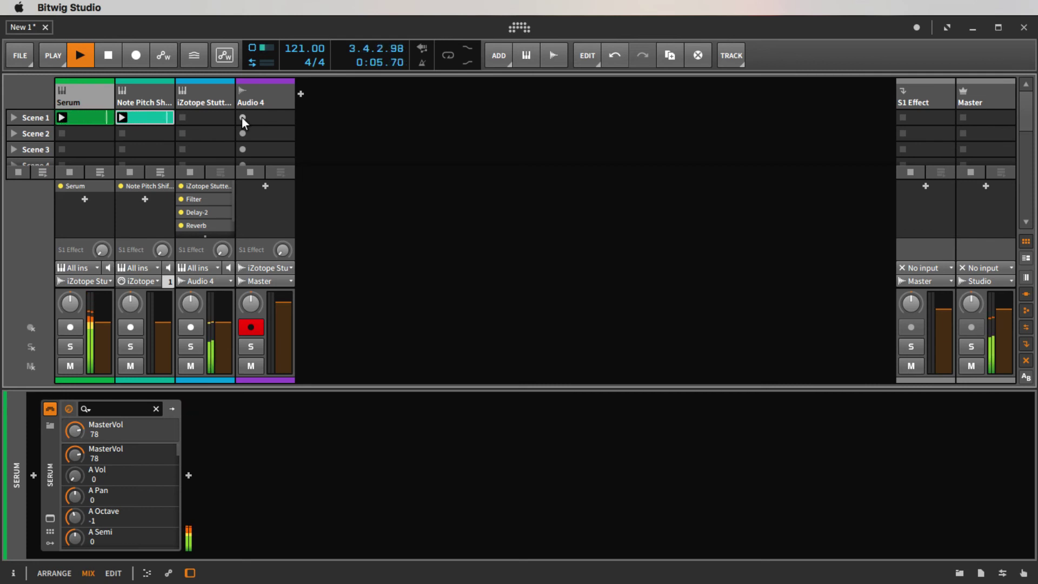
click(241, 117)
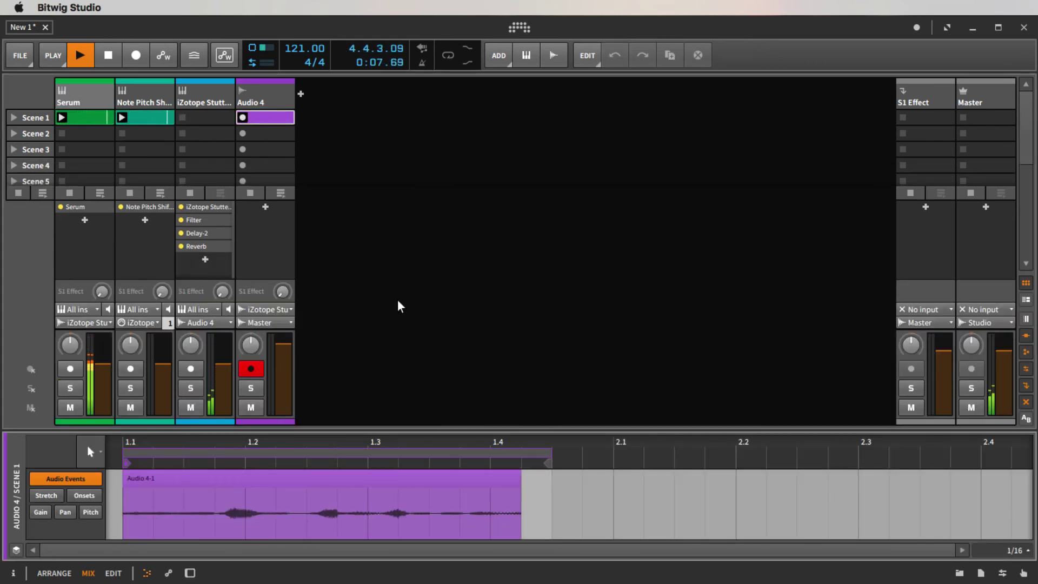
click(113, 573)
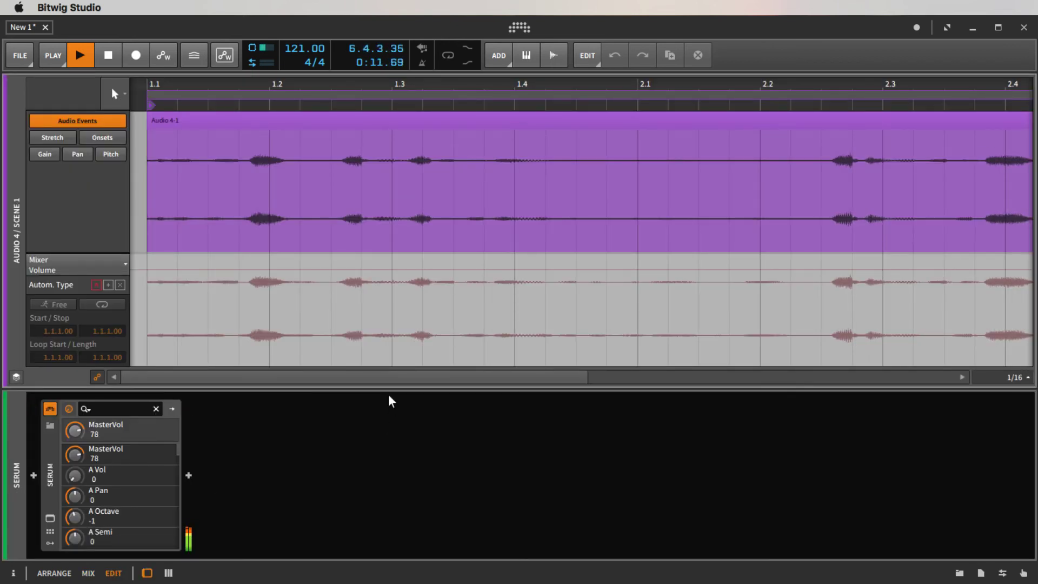
key(d)
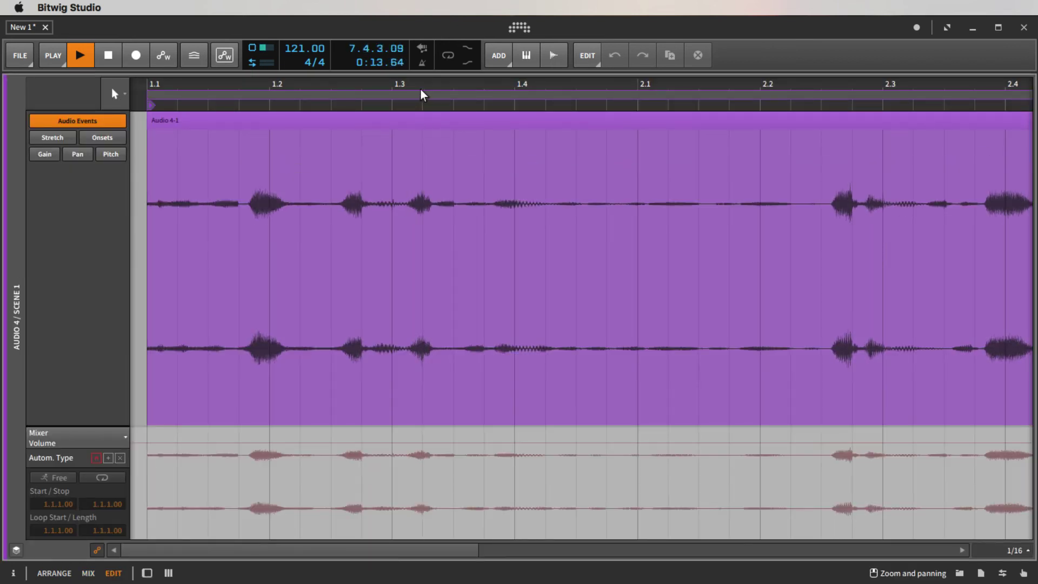
drag(424, 95, 416, 63)
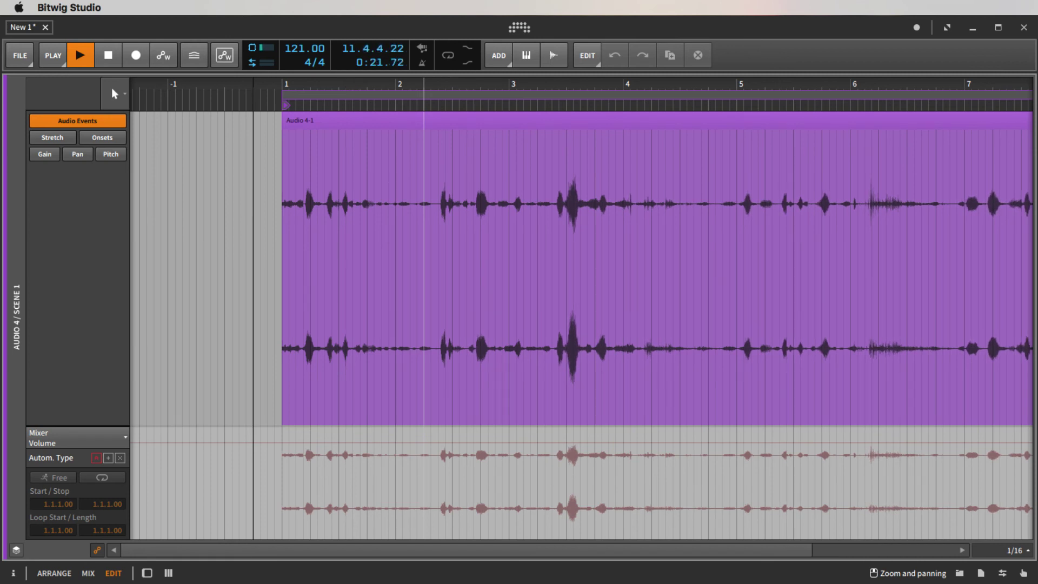
drag(348, 85, 224, 65)
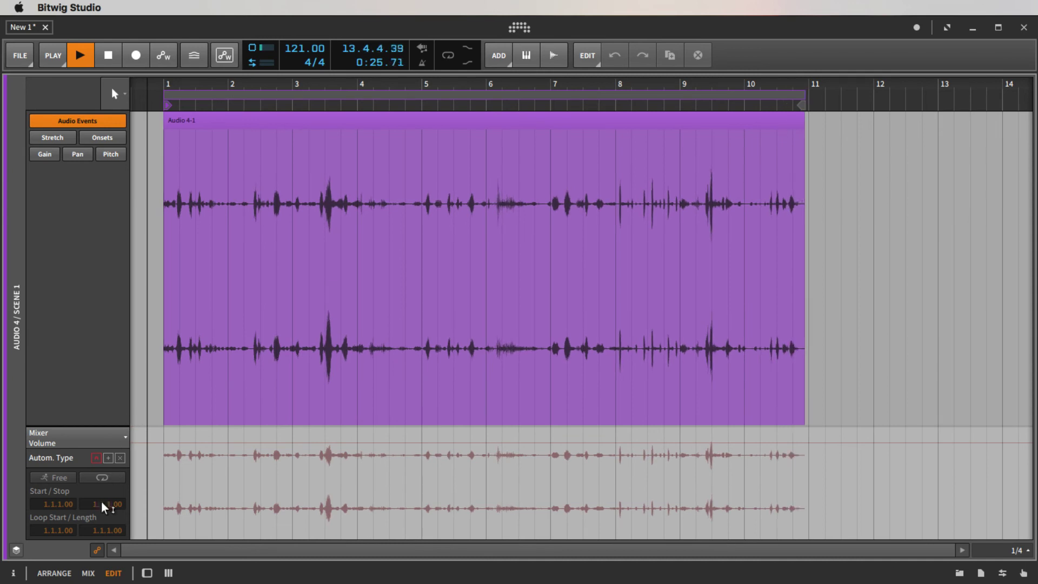
click(88, 572)
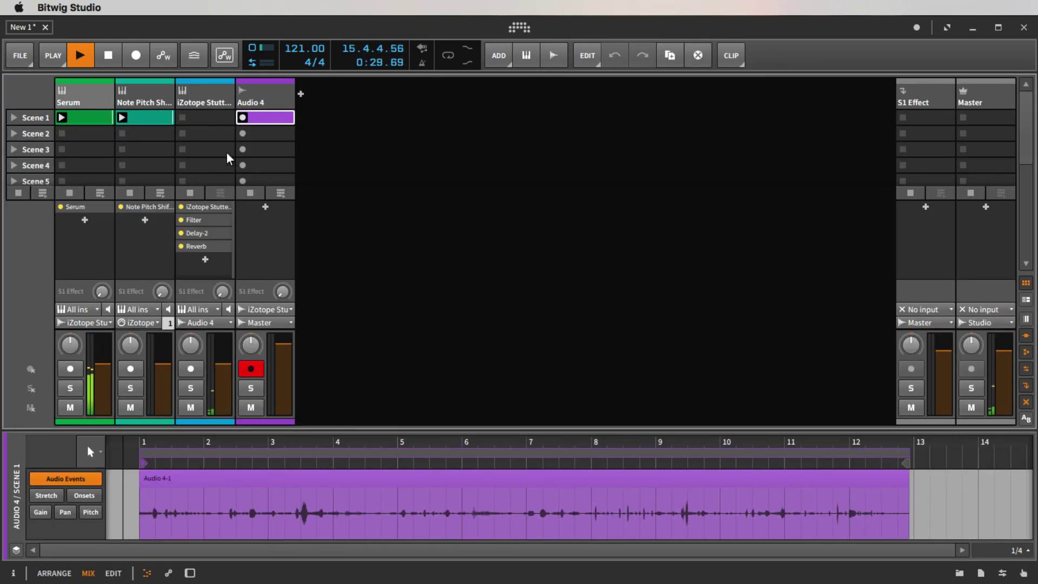
While recording continues, load the Live Remix [BT] bank in Stutter Edit and close the plug-in window.
double_click(99, 103)
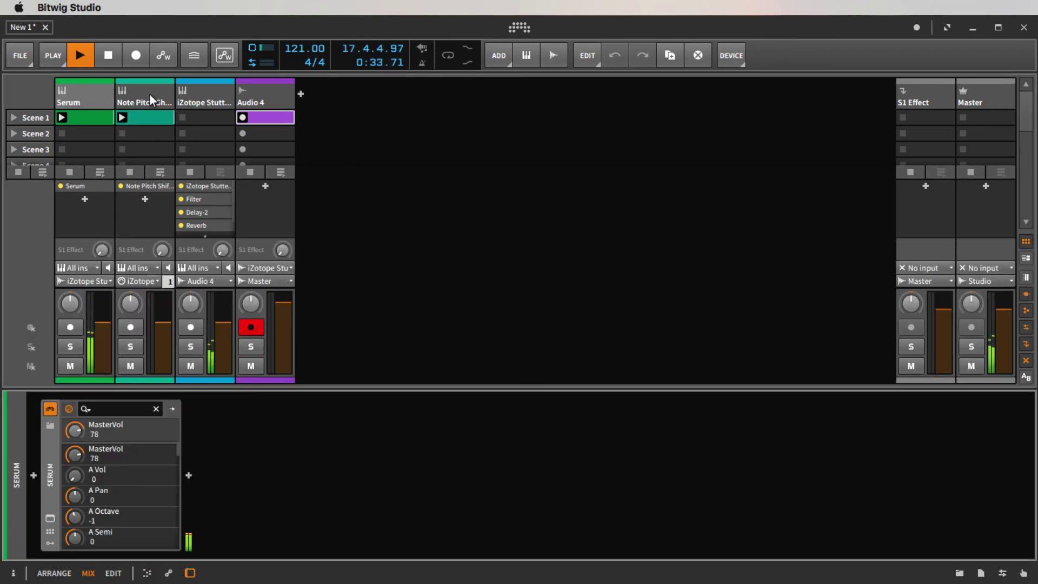
click(206, 97)
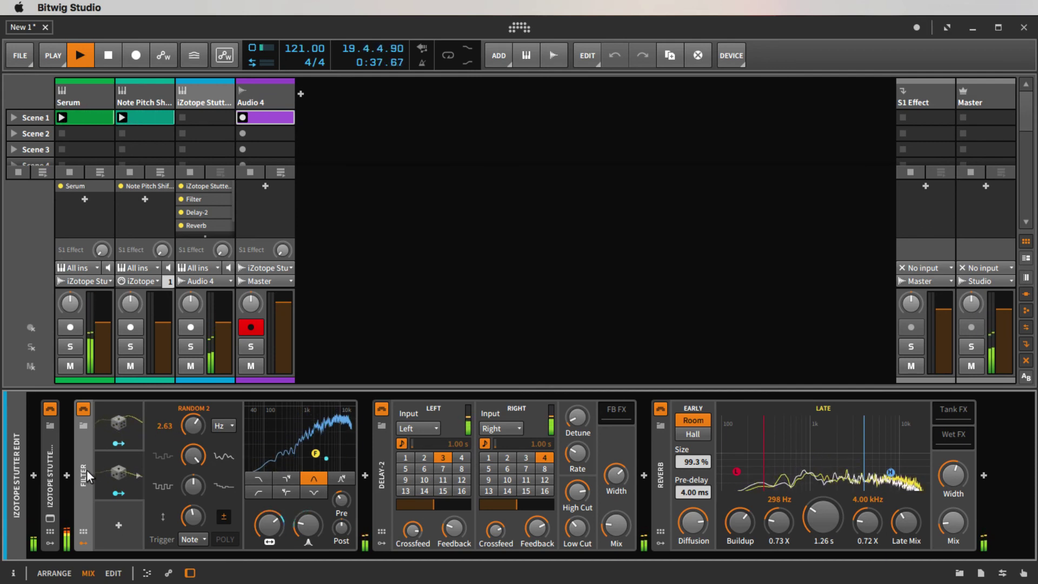
click(51, 517)
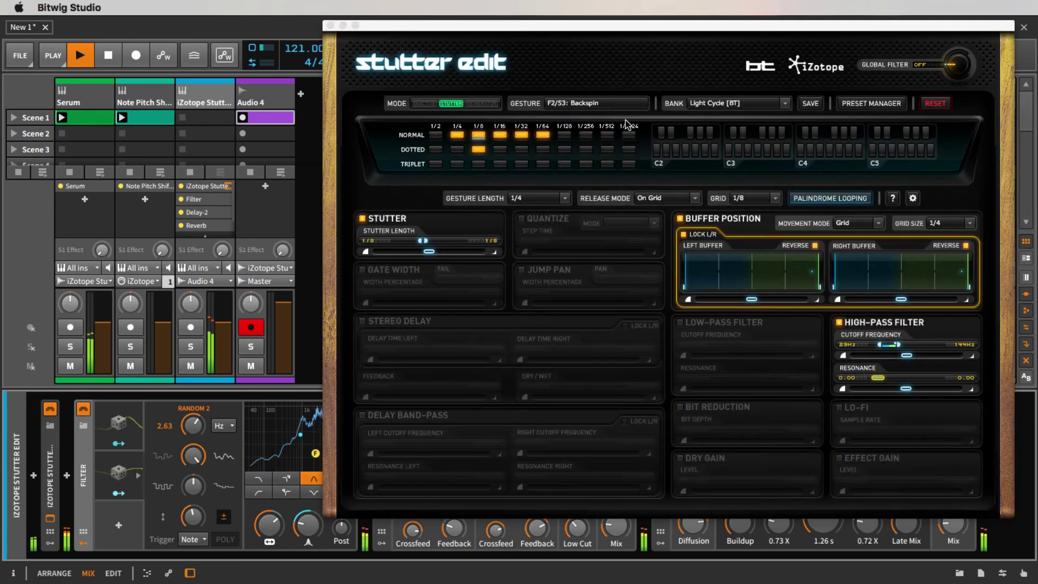
click(784, 105)
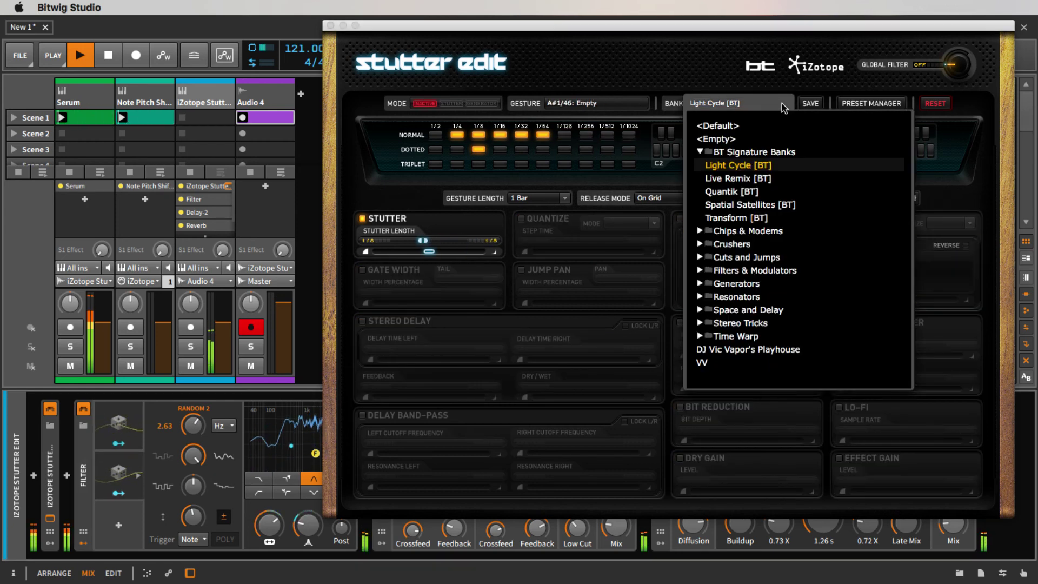
click(738, 178)
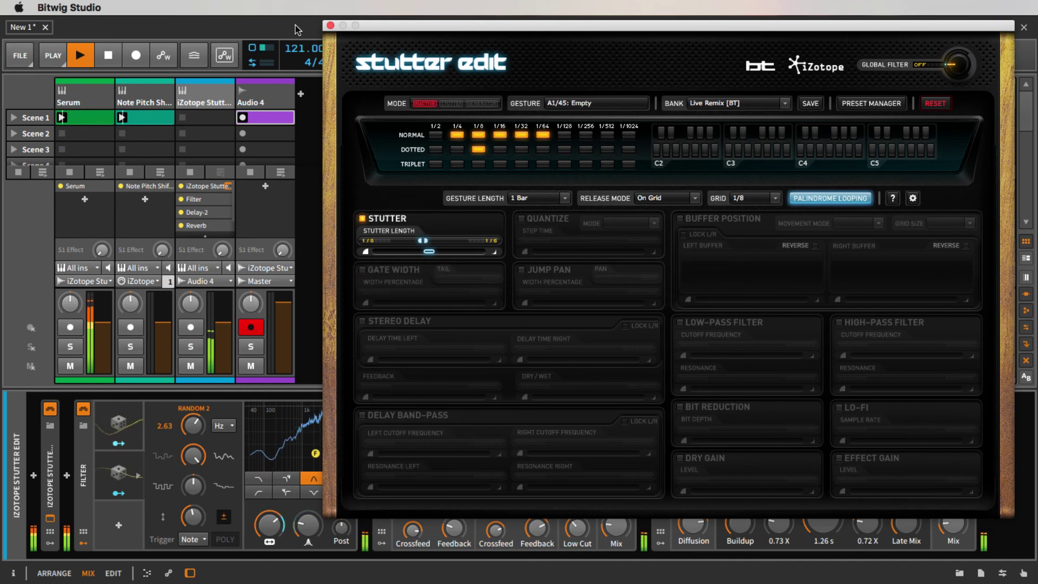
click(331, 26)
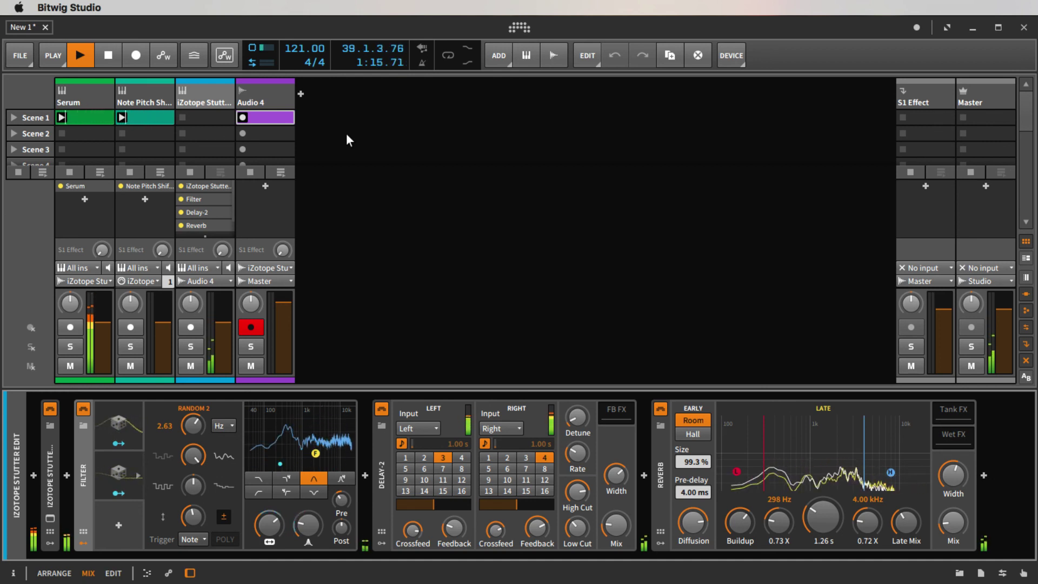
Stop the recording and play back the recorded Scene 1 clip with the Audio 4 track disarmed and soloed.
key(space)
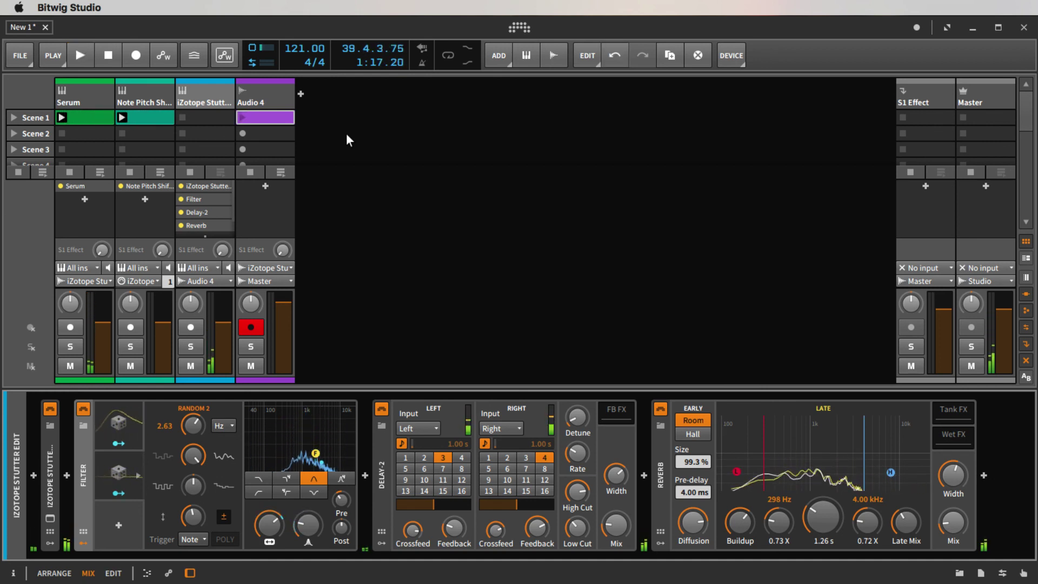
click(242, 119)
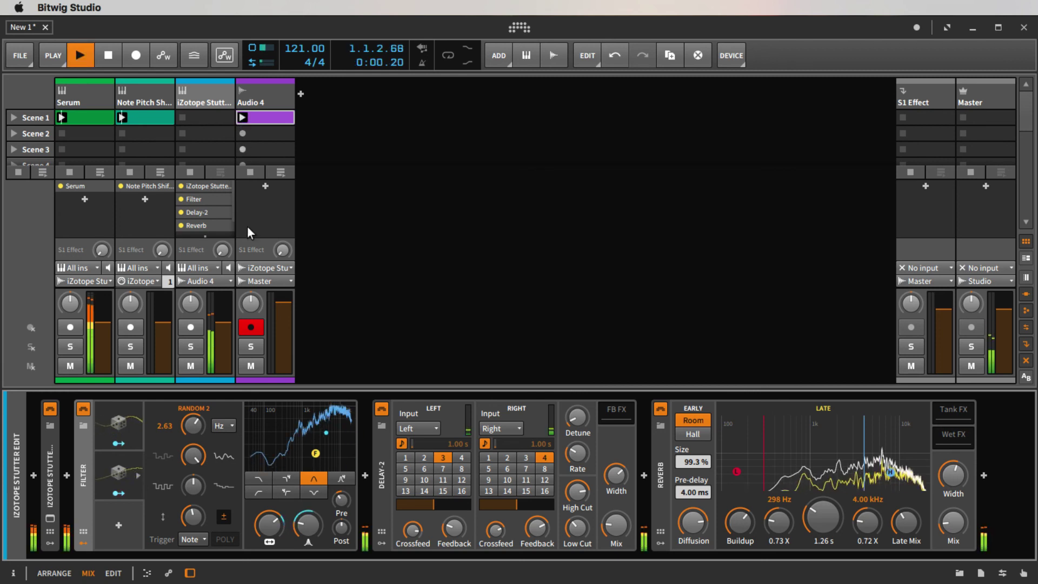
click(250, 327)
click(256, 342)
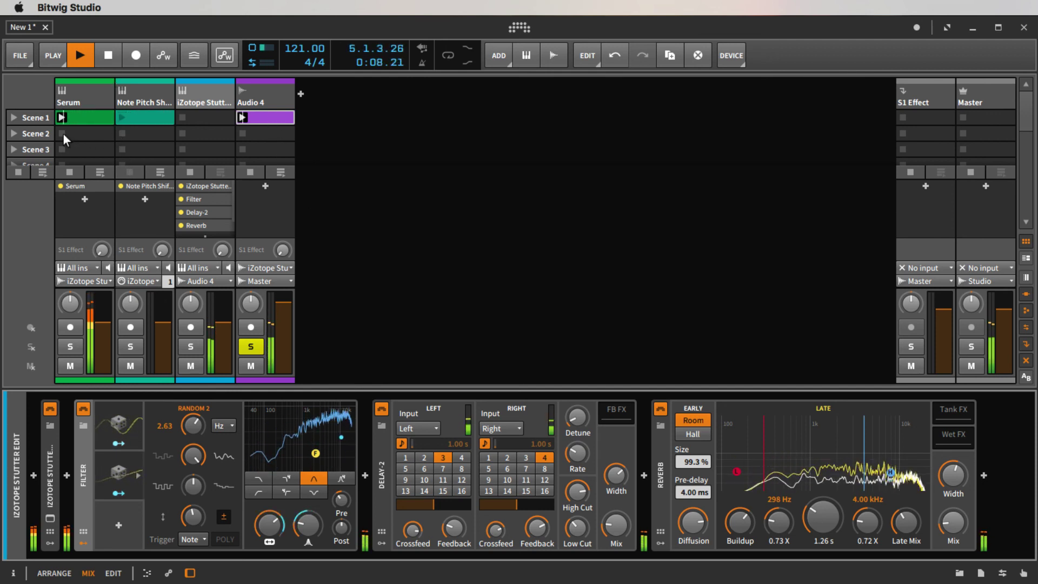
Examine the whole recorded Audio 4 clip in the full-size editor with the automation lane hidden, and stop playback.
double_click(254, 115)
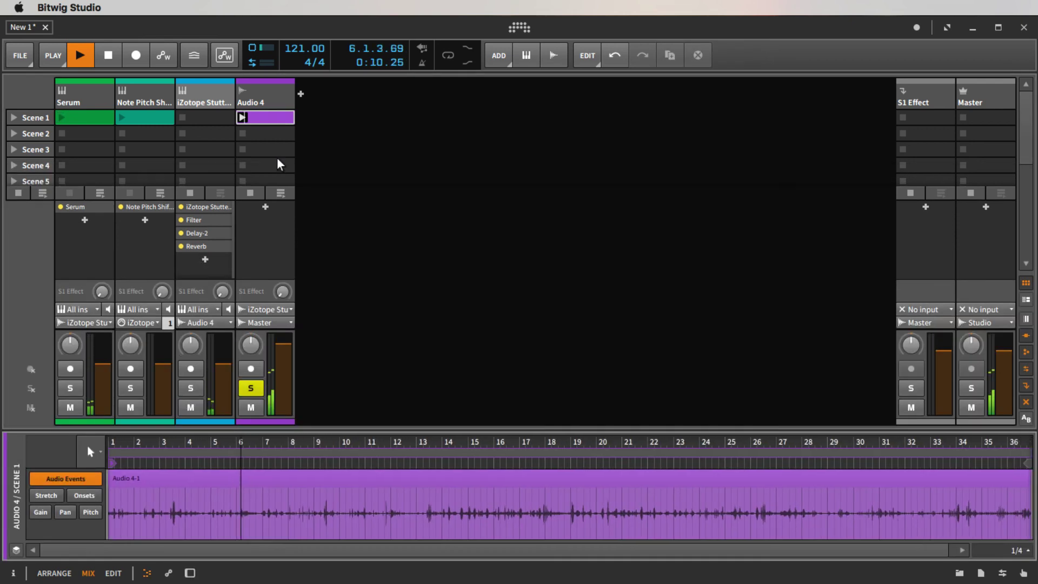
click(112, 573)
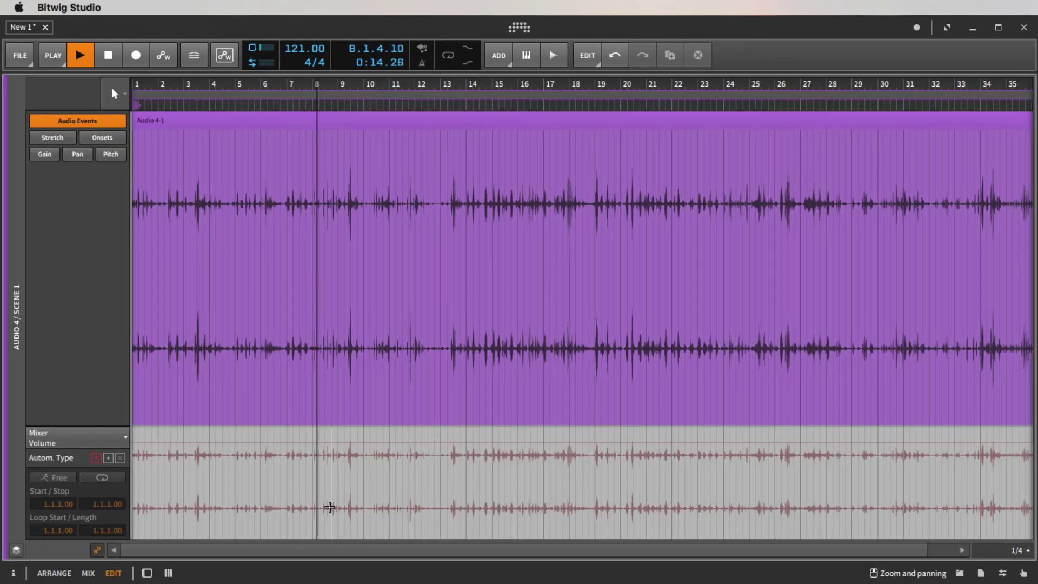
click(97, 550)
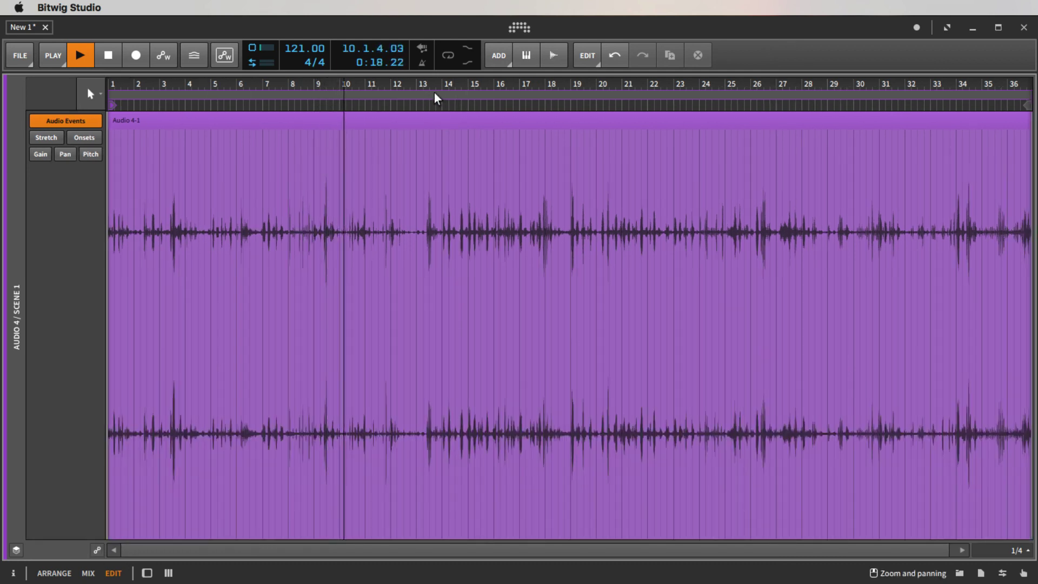
drag(435, 85, 373, 68)
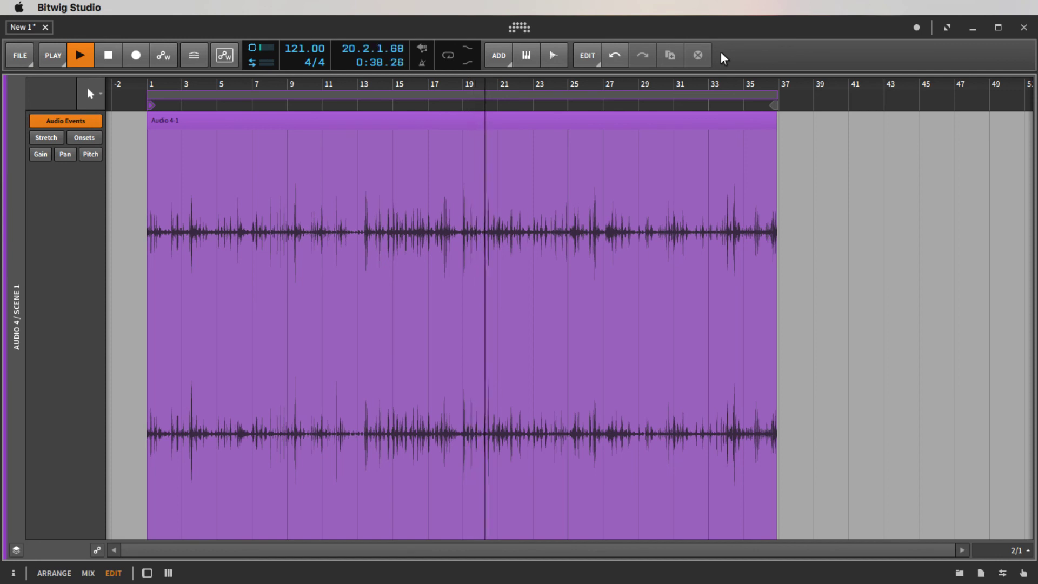
key(space)
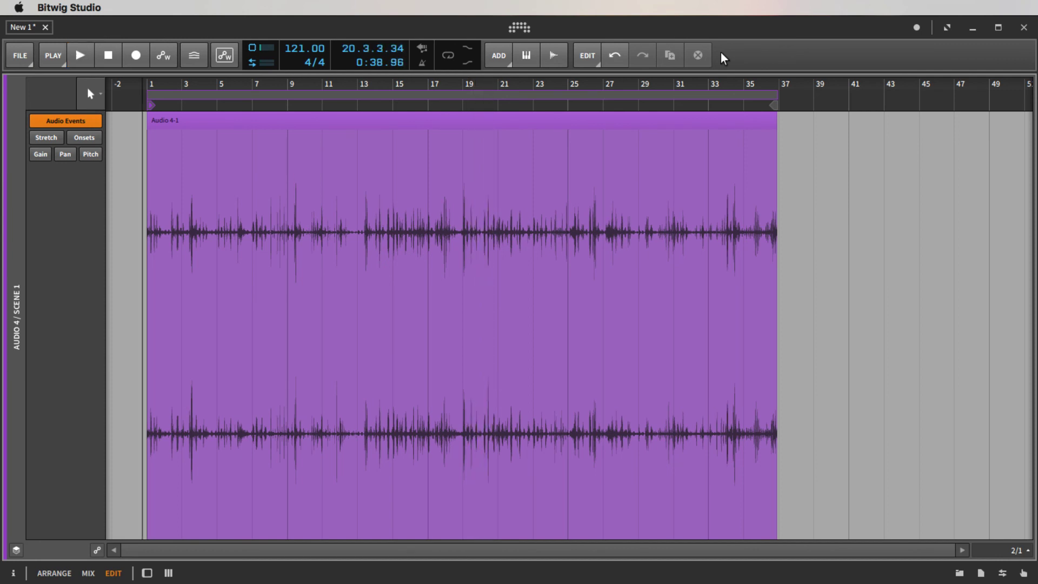